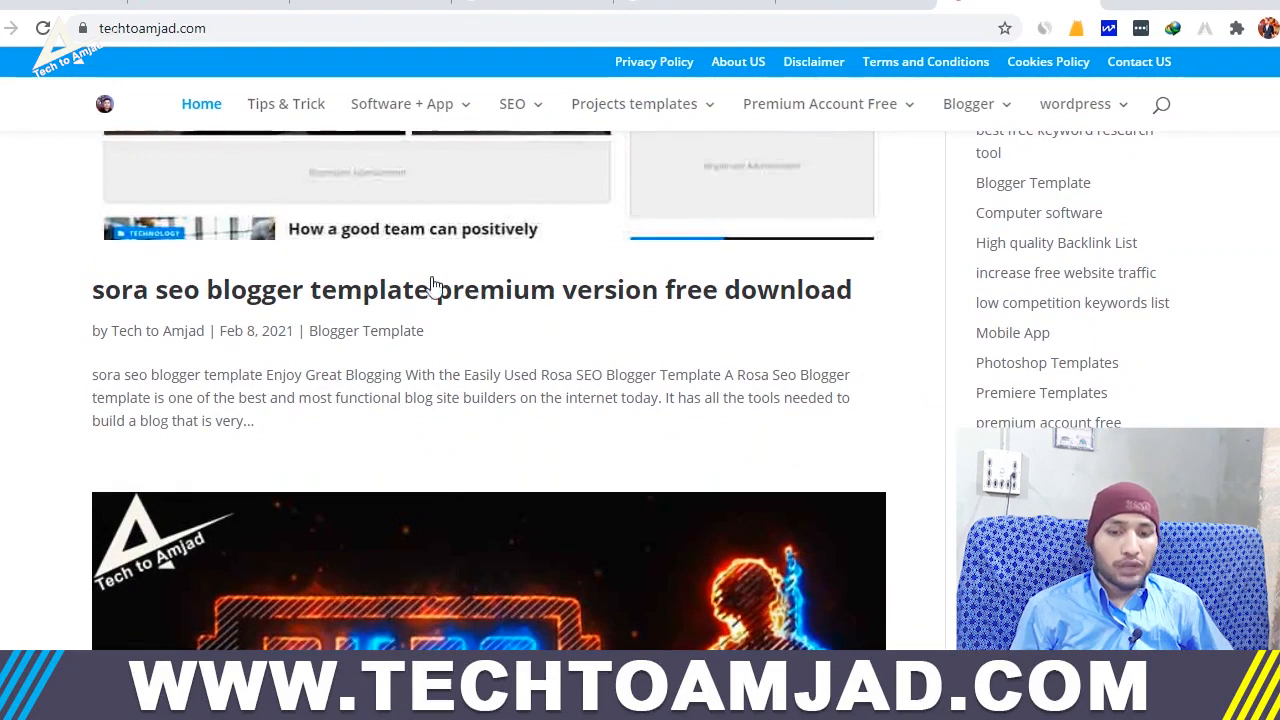
Step: Open the "sora seo blogger template premium version free download" post in a new tab and go to its table of contents
{"action": "right_click", "coordinate": [437, 290]}
{"action": "left_click", "coordinate": [480, 310]}
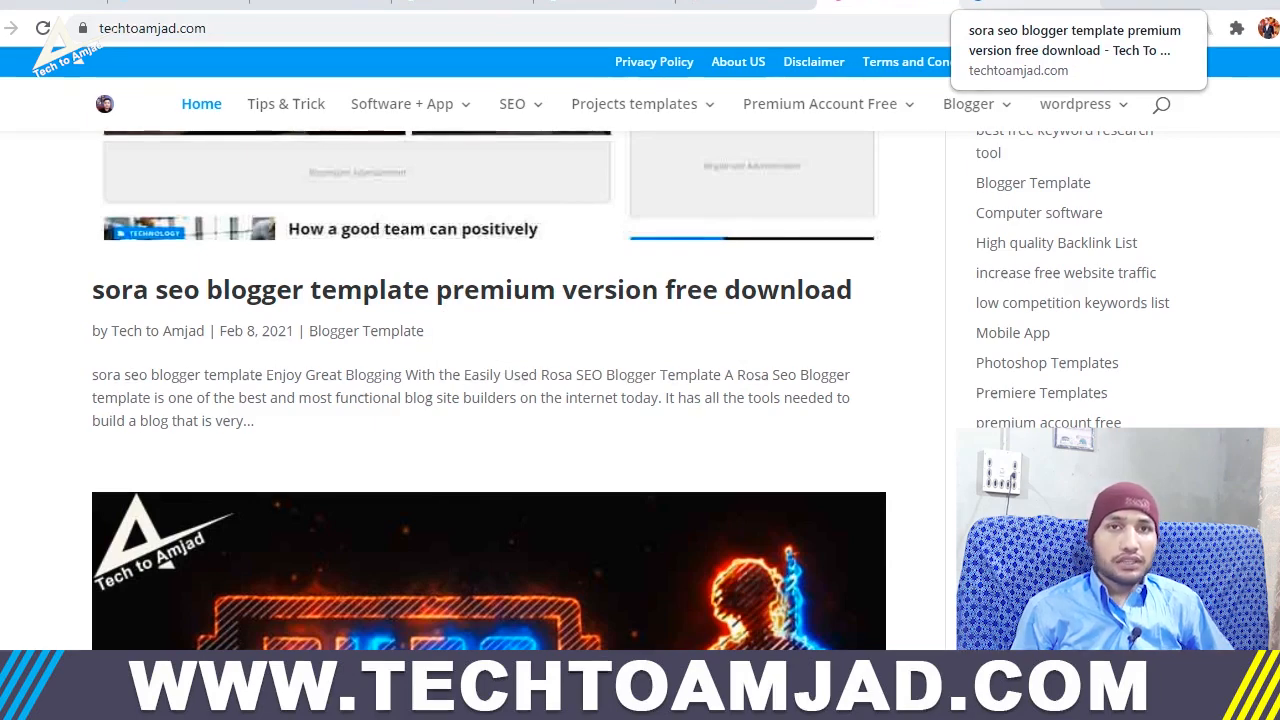
{"action": "left_click", "coordinate": [1030, 5]}
{"action": "scroll", "coordinate": [387, 503], "scroll_direction": "down", "scroll_amount": 5}
{"action": "scroll", "coordinate": [387, 503], "scroll_direction": "down", "scroll_amount": 6}
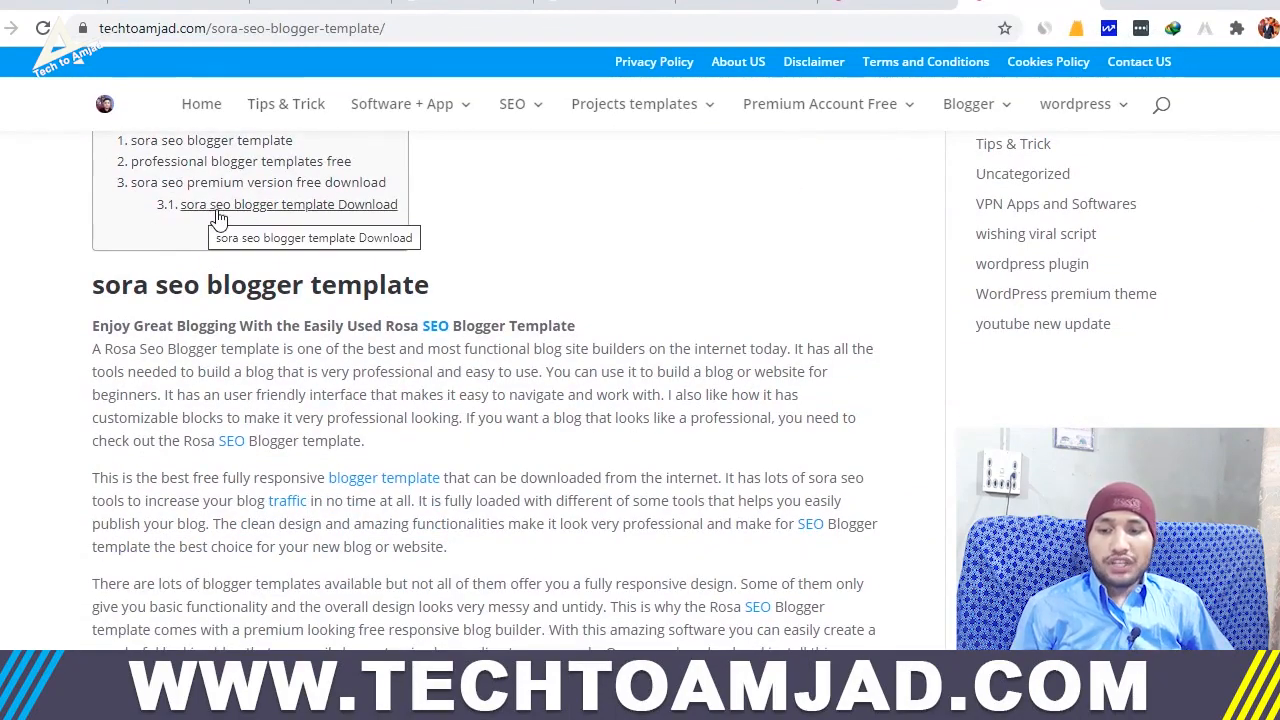
Step: Go to the article's template download section and open the template's live demo linked above it
{"action": "left_click", "coordinate": [310, 208]}
{"action": "scroll", "coordinate": [370, 420], "scroll_direction": "up", "scroll_amount": 2}
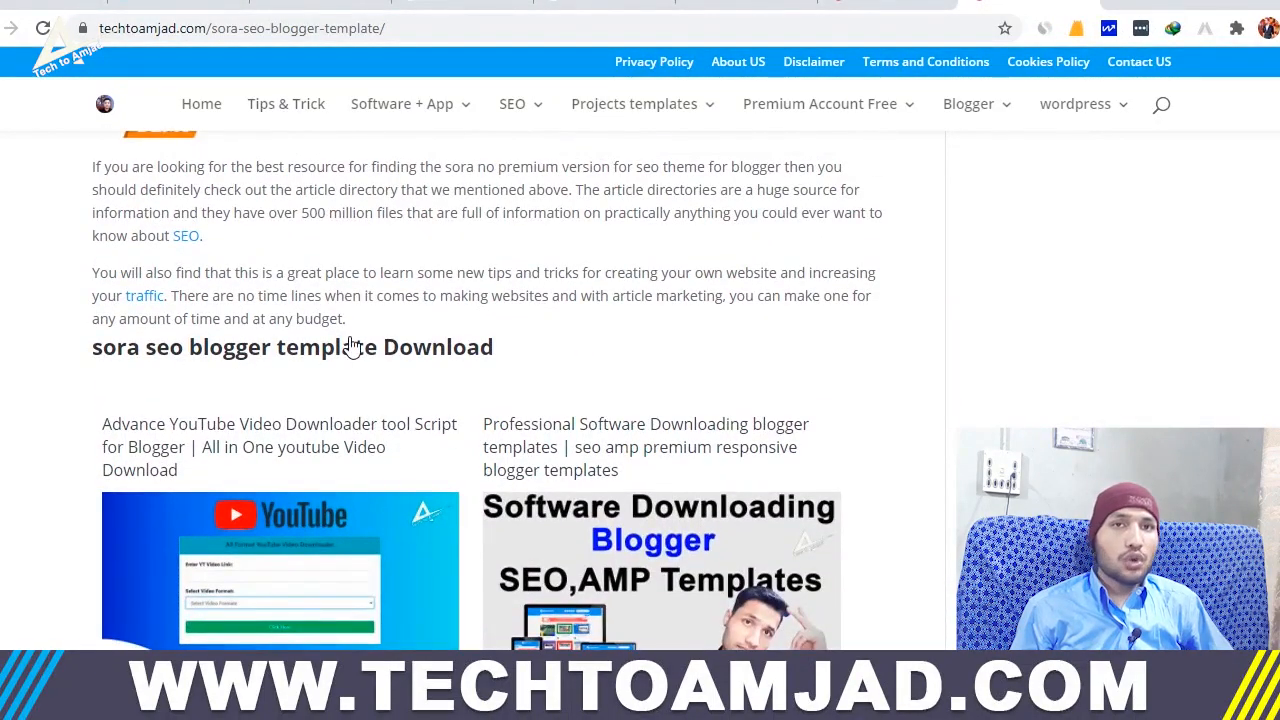
{"action": "scroll", "coordinate": [352, 346], "scroll_direction": "up", "scroll_amount": 1}
{"action": "scroll", "coordinate": [351, 346], "scroll_direction": "up", "scroll_amount": 2}
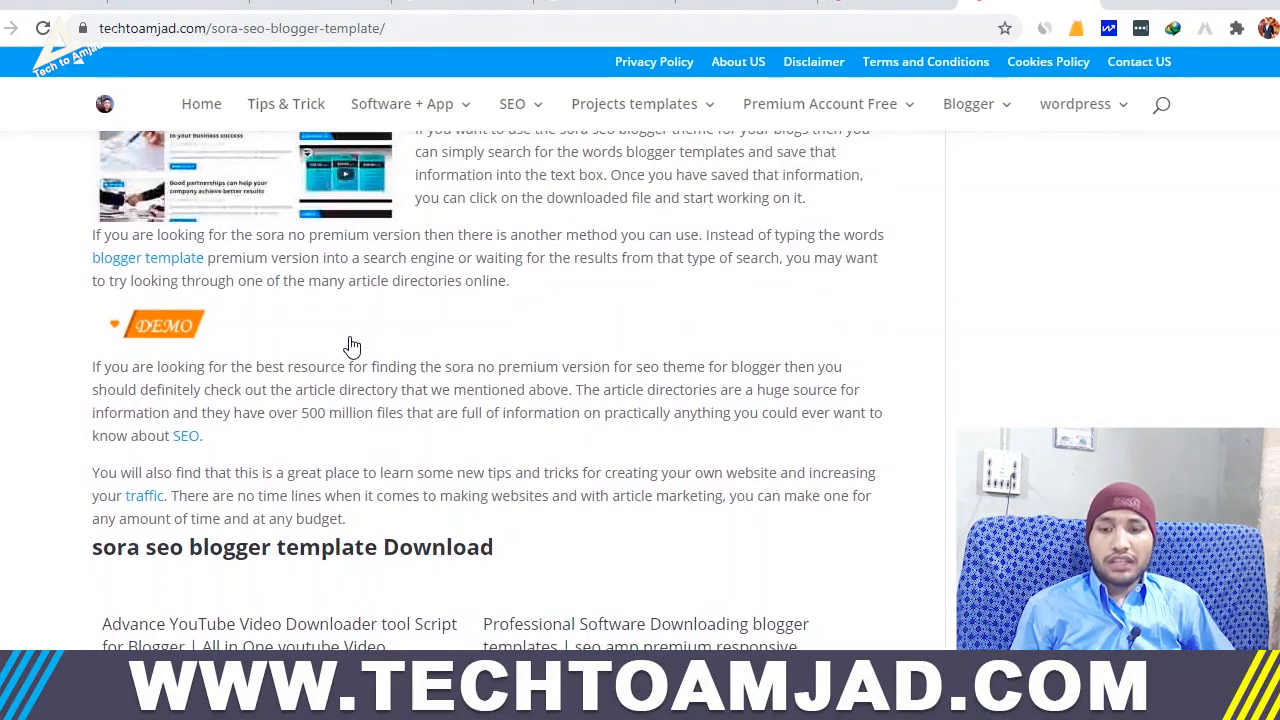
{"action": "left_click", "coordinate": [163, 328]}
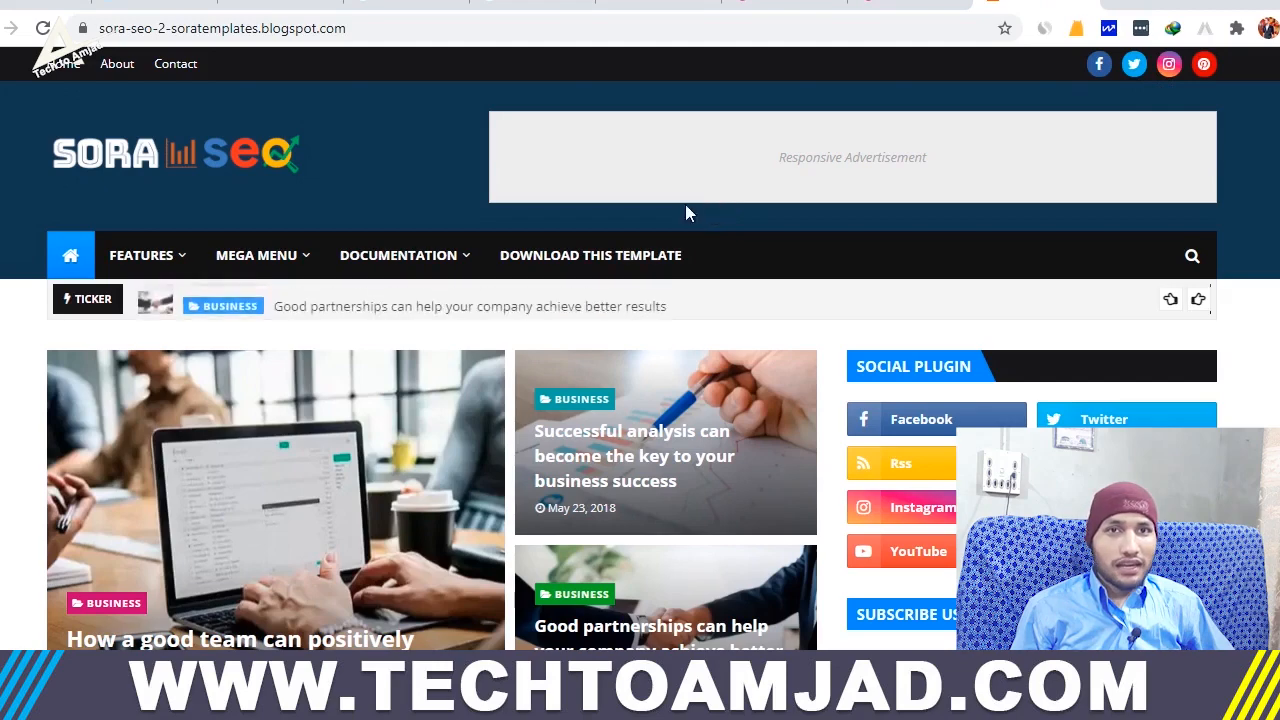
Step: Examine the Sora SEO demo homepage, including its header, menu, recent posts, sidebar widgets and footer sections
{"action": "mouse_move", "coordinate": [420, 273]}
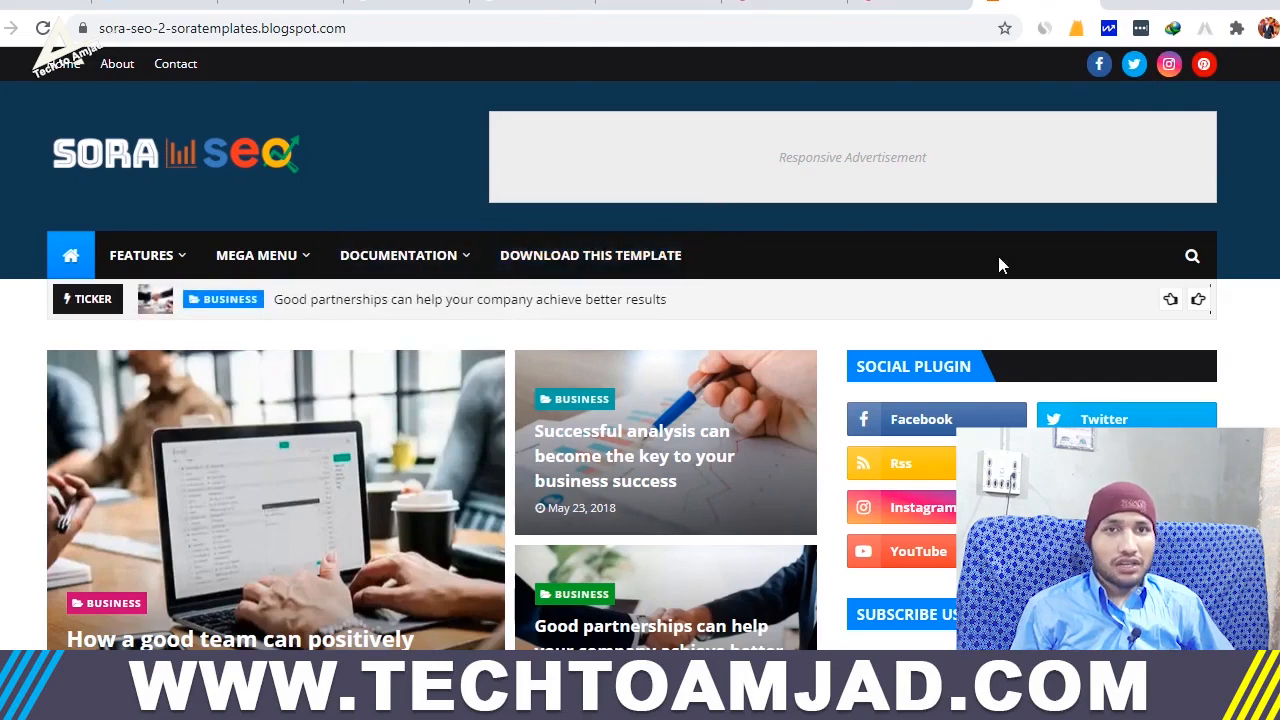
{"action": "scroll", "coordinate": [507, 243], "scroll_direction": "down", "scroll_amount": 5}
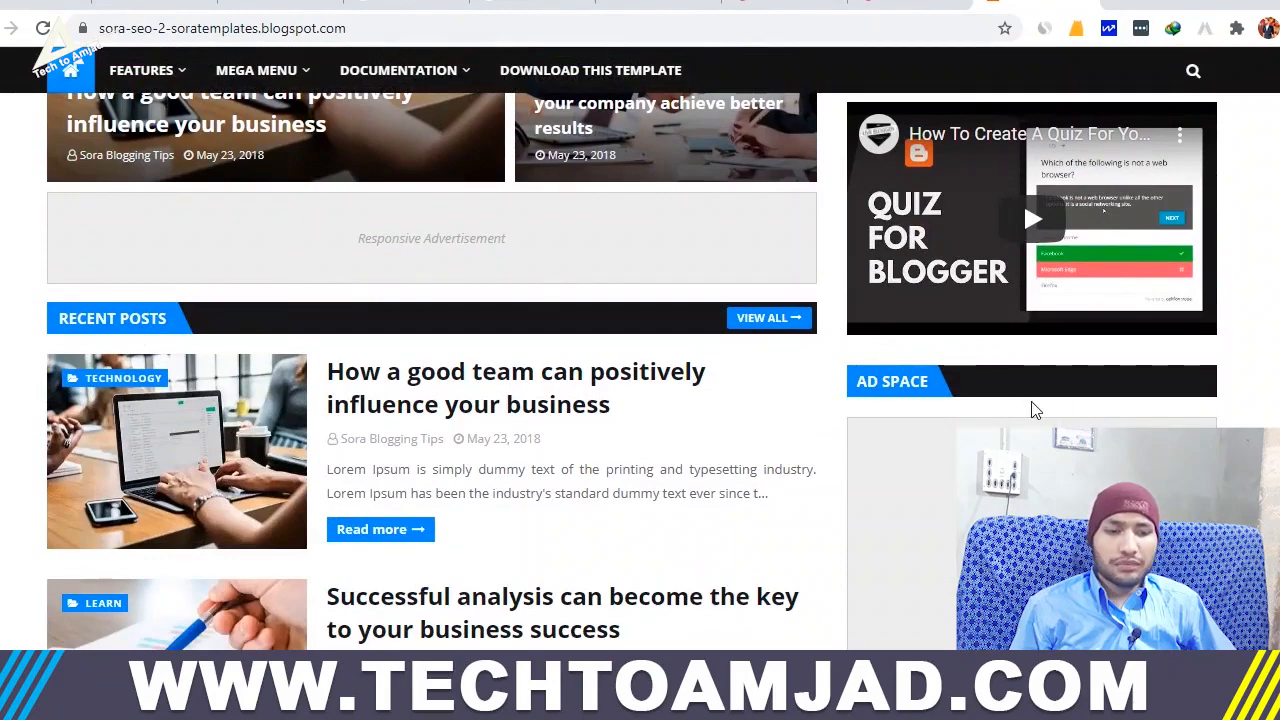
{"action": "scroll", "coordinate": [989, 425], "scroll_direction": "up", "scroll_amount": 5}
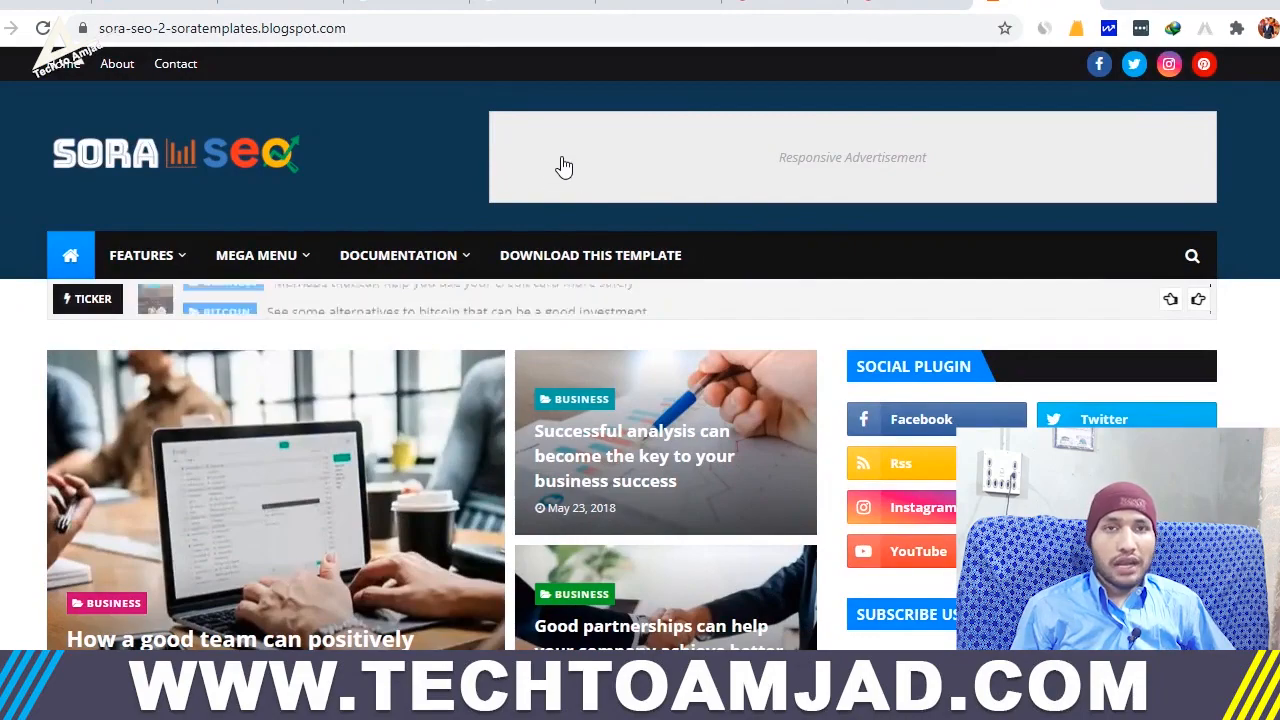
{"action": "scroll", "coordinate": [505, 190], "scroll_direction": "down", "scroll_amount": 1}
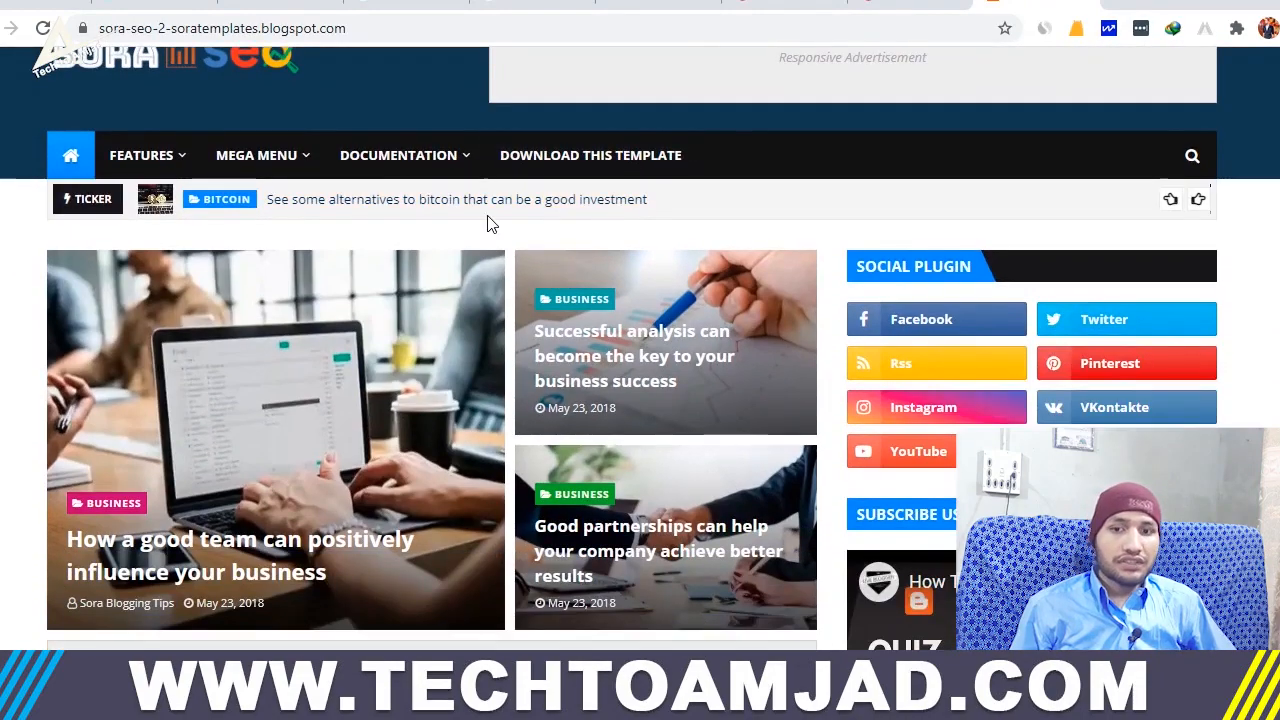
{"action": "scroll", "coordinate": [486, 223], "scroll_direction": "down", "scroll_amount": 4}
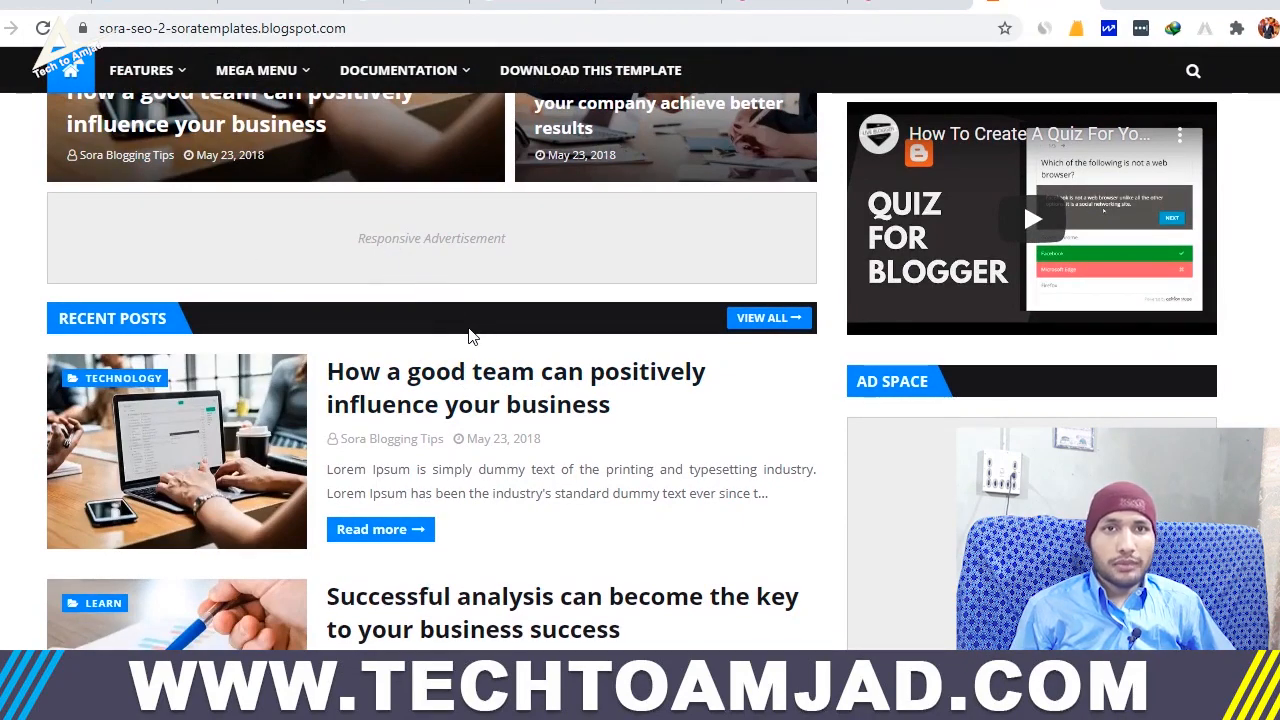
{"action": "scroll", "coordinate": [470, 335], "scroll_direction": "up", "scroll_amount": 5}
{"action": "mouse_move", "coordinate": [345, 287]}
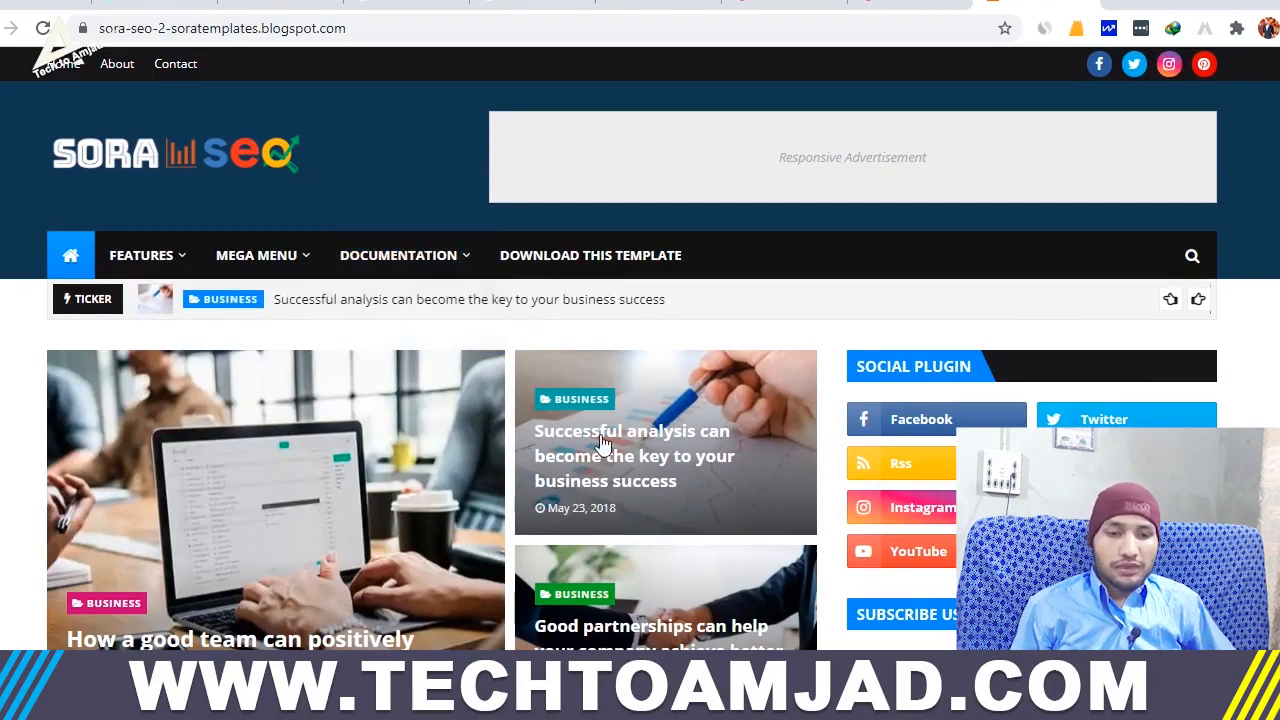
{"action": "scroll", "coordinate": [600, 443], "scroll_direction": "down", "scroll_amount": 5}
{"action": "scroll", "coordinate": [600, 443], "scroll_direction": "down", "scroll_amount": 10}
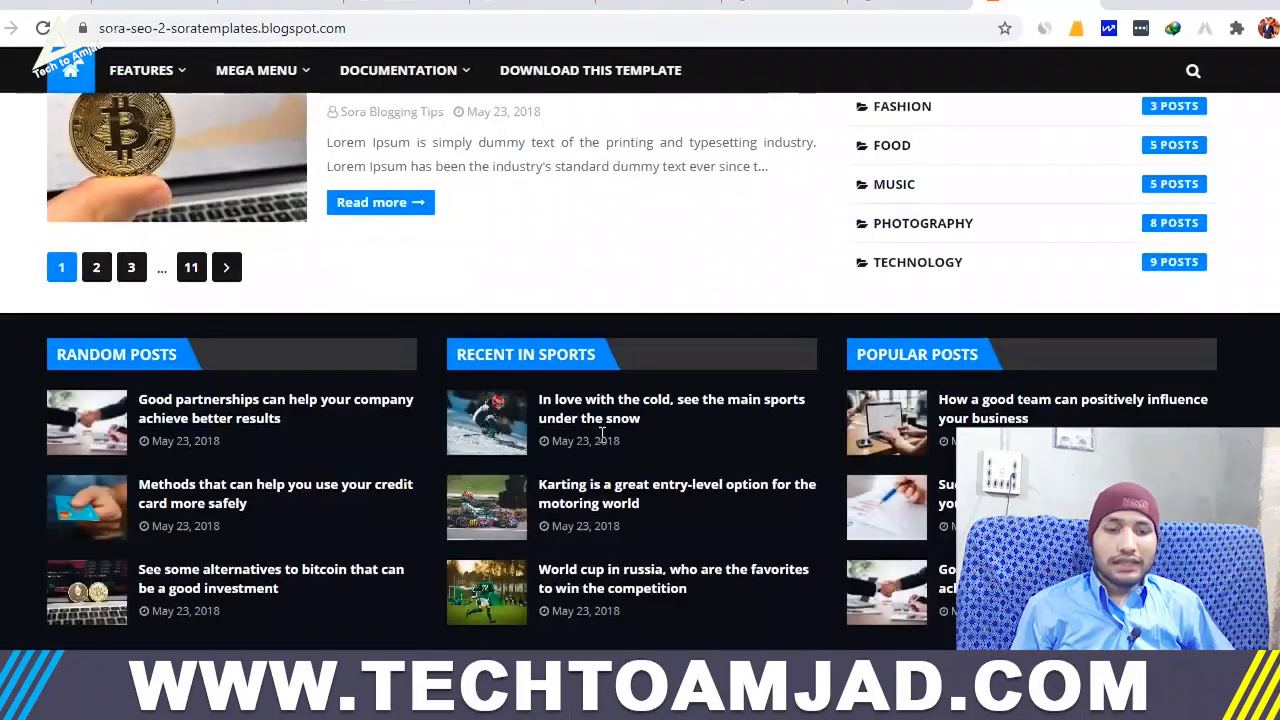
{"action": "scroll", "coordinate": [443, 403], "scroll_direction": "up", "scroll_amount": 10}
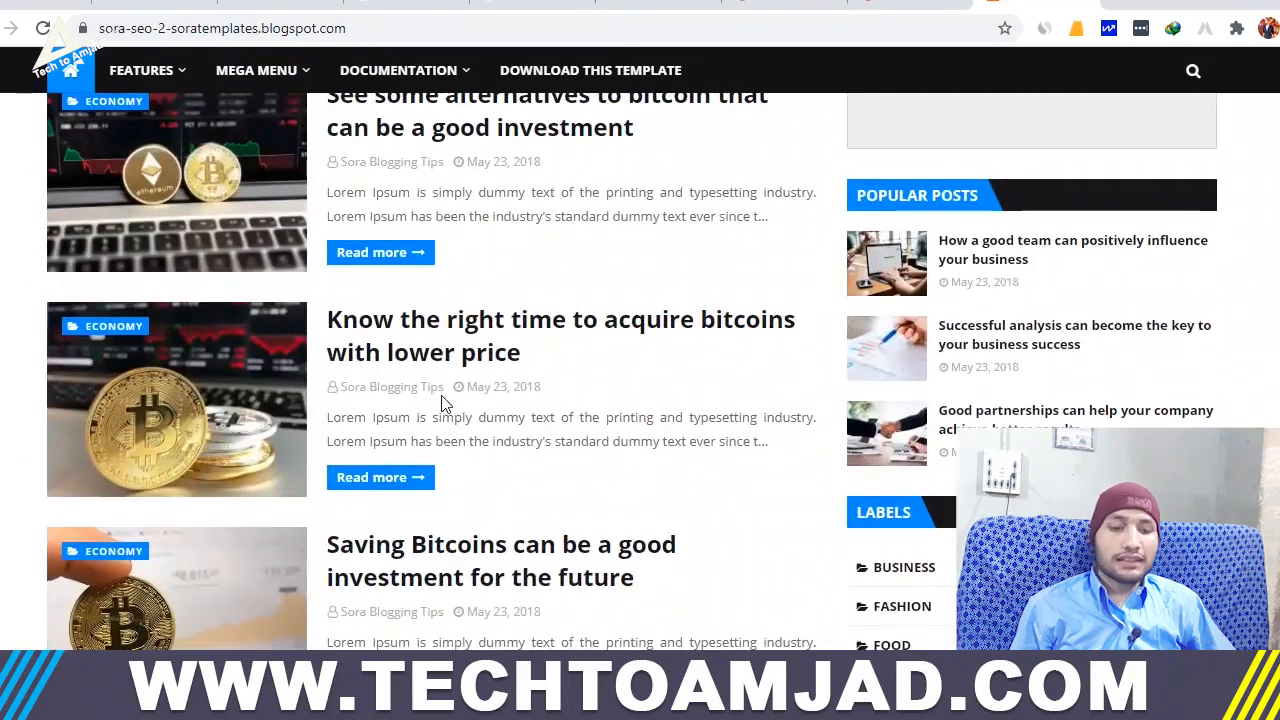
{"action": "scroll", "coordinate": [445, 403], "scroll_direction": "up", "scroll_amount": 2}
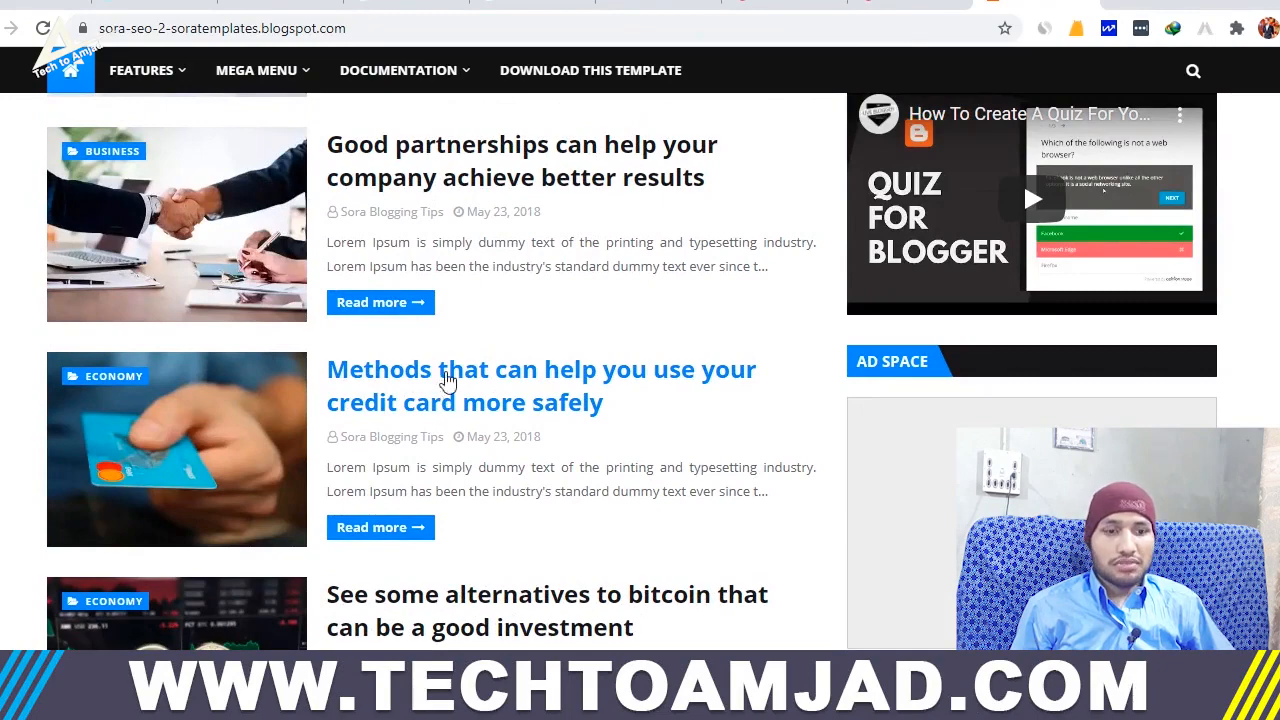
Step: Return to the template article and open its "sora seo blogger template Download" link
{"action": "left_click", "coordinate": [890, 4]}
{"action": "scroll", "coordinate": [243, 500], "scroll_direction": "down", "scroll_amount": 3}
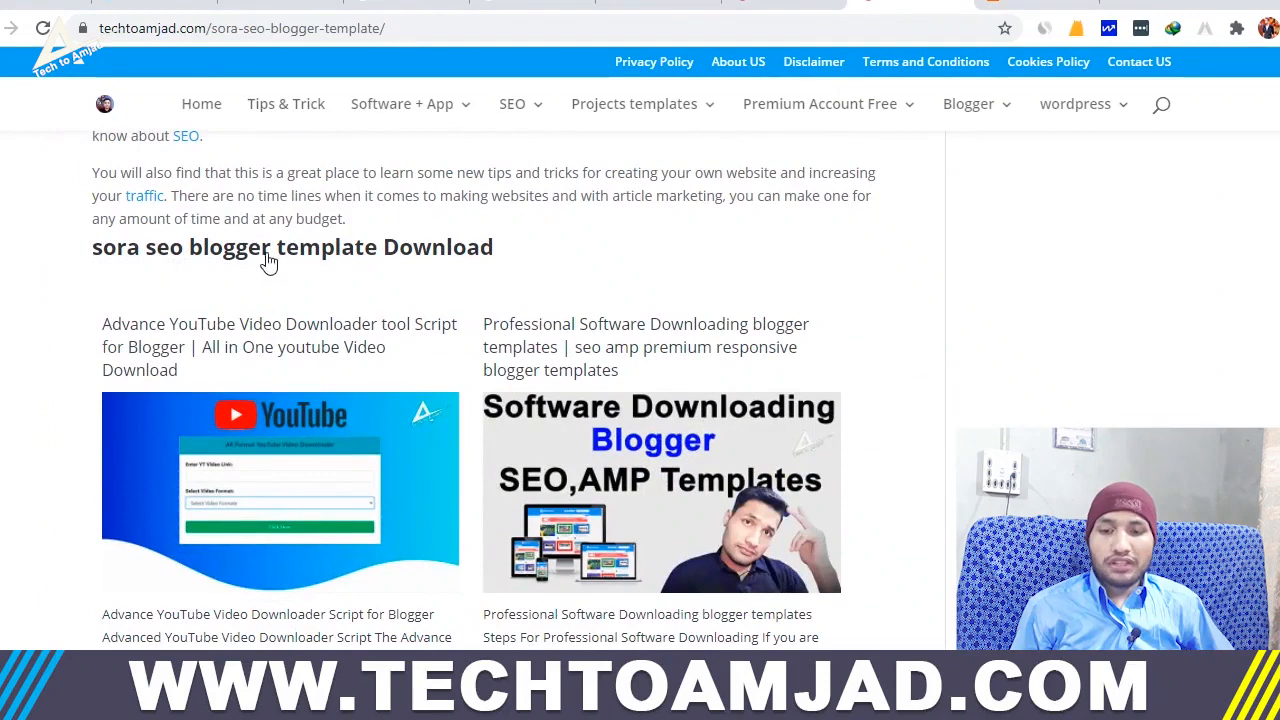
{"action": "left_click", "coordinate": [420, 252]}
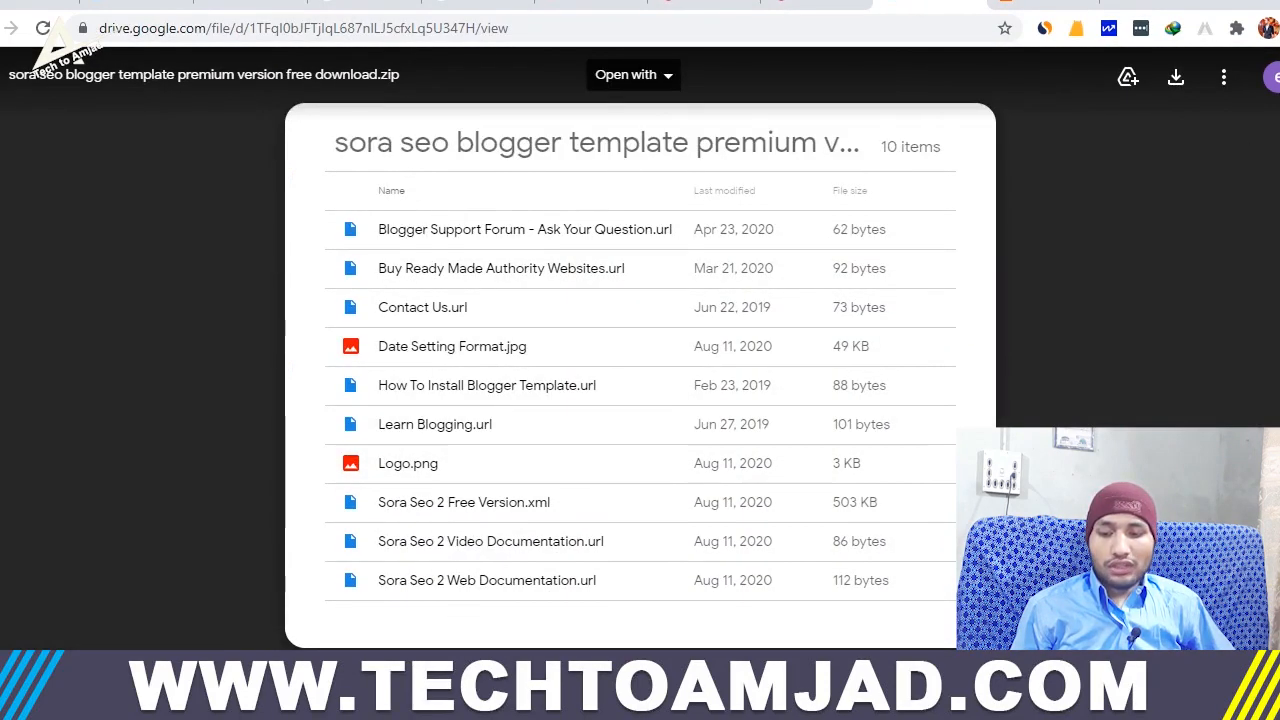
Step: Switch to File Explorer, open the Sora-Seo-2-Free-Version folder in Downloads > Compressed, and select the Sora Seo 2 Free Version XML file
{"action": "mouse_move", "coordinate": [250, 705]}
{"action": "left_click", "coordinate": [424, 632]}
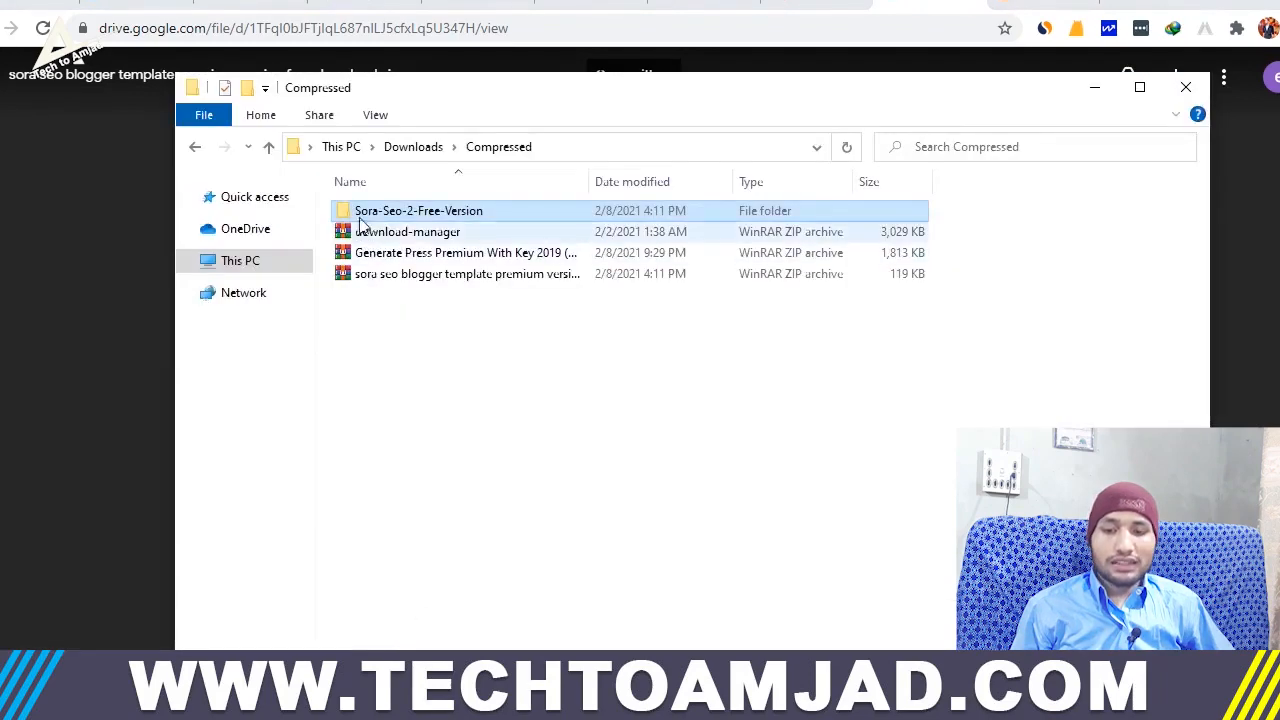
{"action": "double_click", "coordinate": [400, 213]}
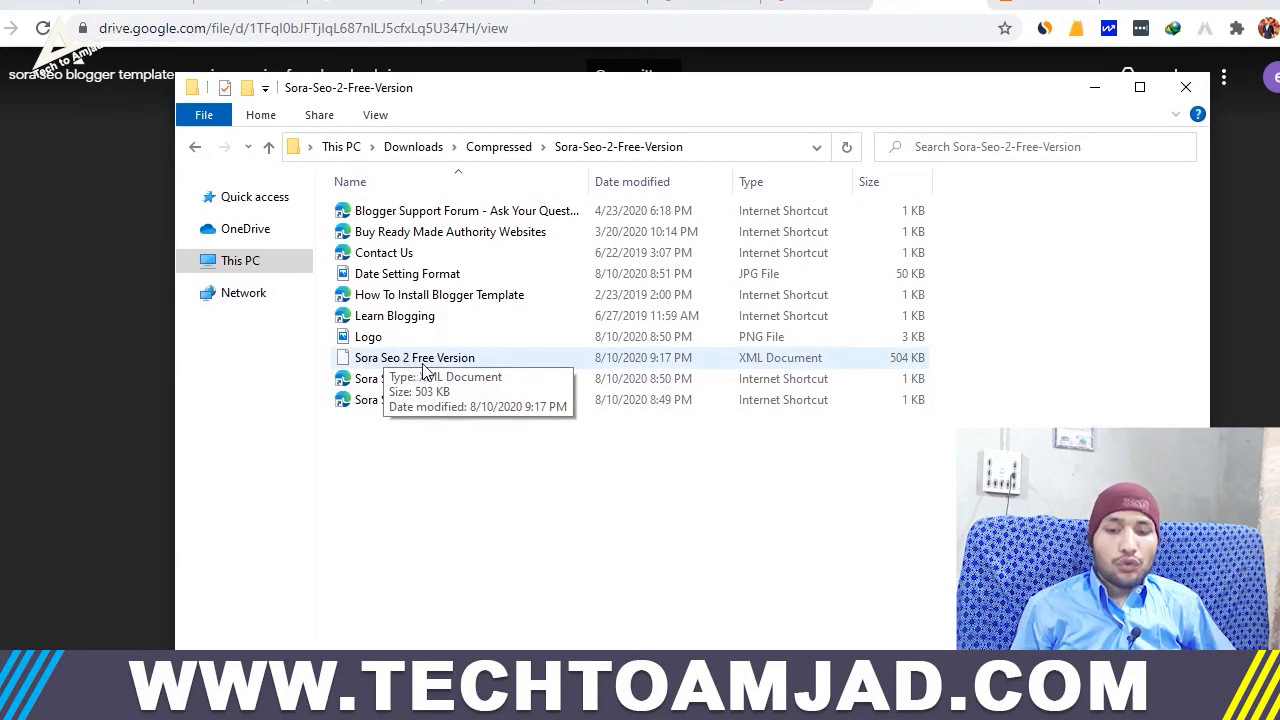
{"action": "left_click", "coordinate": [753, 366]}
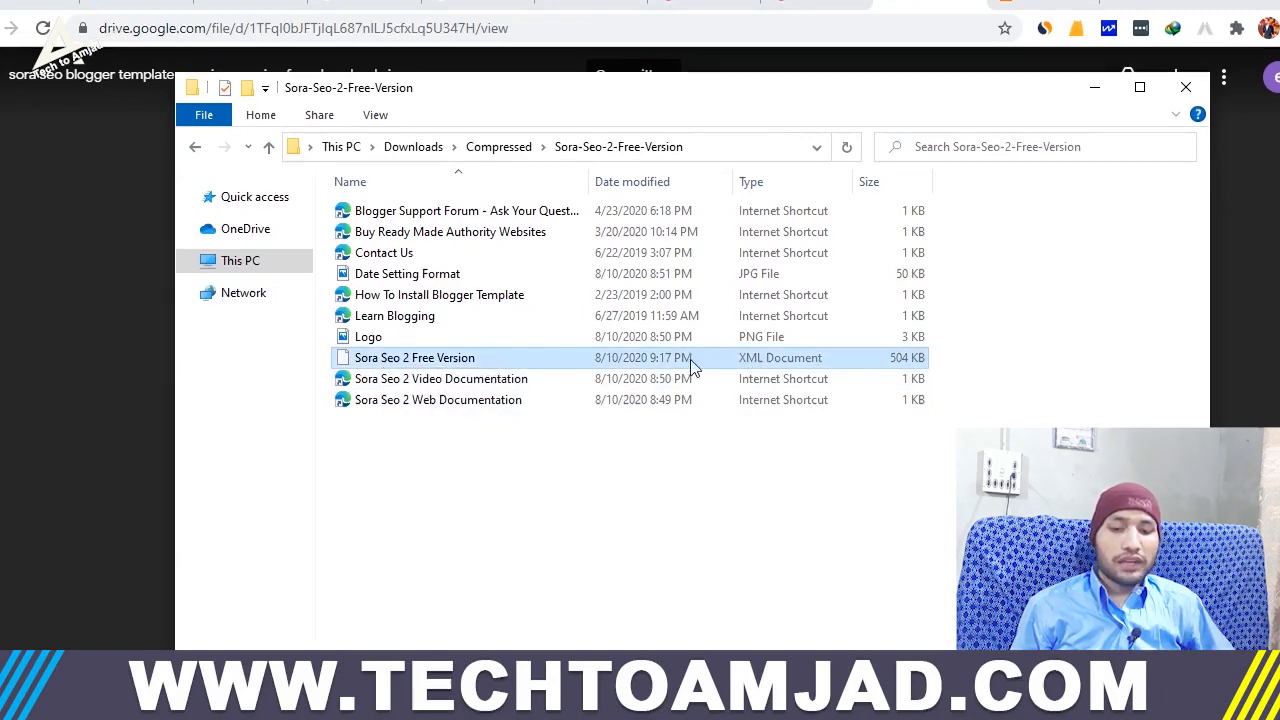
{"action": "right_click", "coordinate": [522, 359]}
{"action": "mouse_move", "coordinate": [586, 372]}
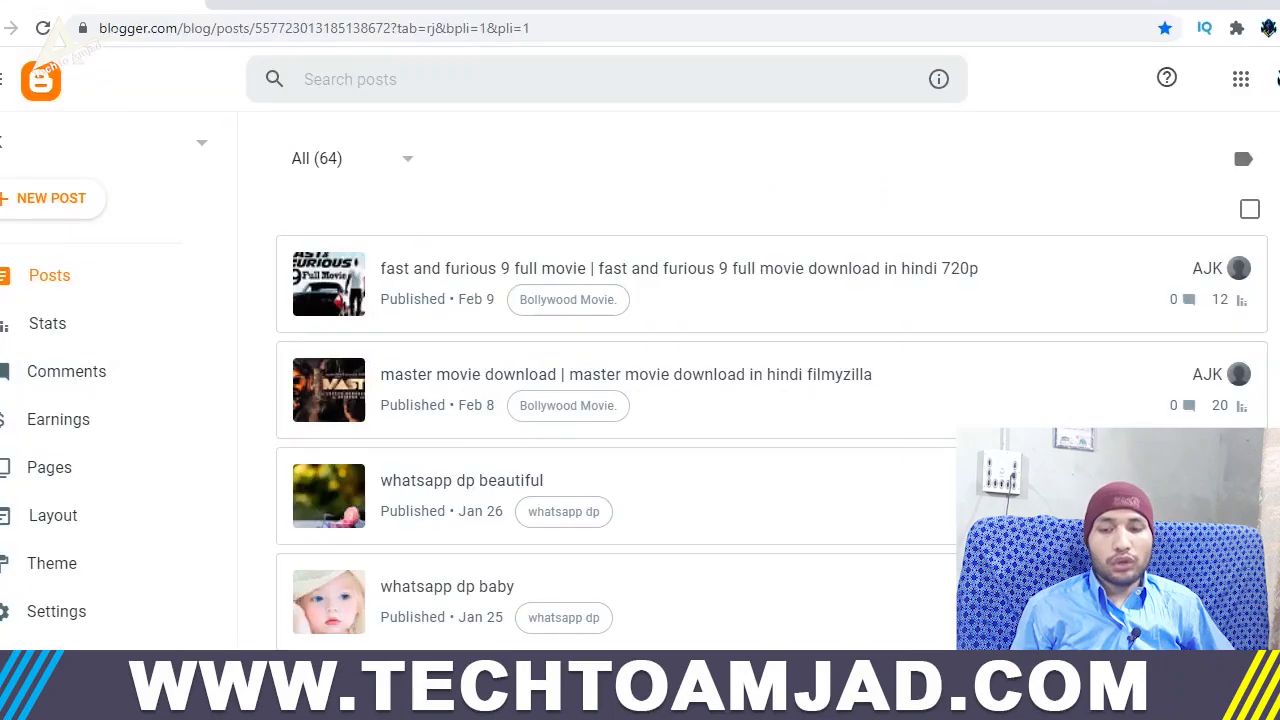
Step: Switch to the Blogger dashboard, look over the posts list and open the live blog
{"action": "scroll", "coordinate": [351, 491], "scroll_direction": "down", "scroll_amount": 10}
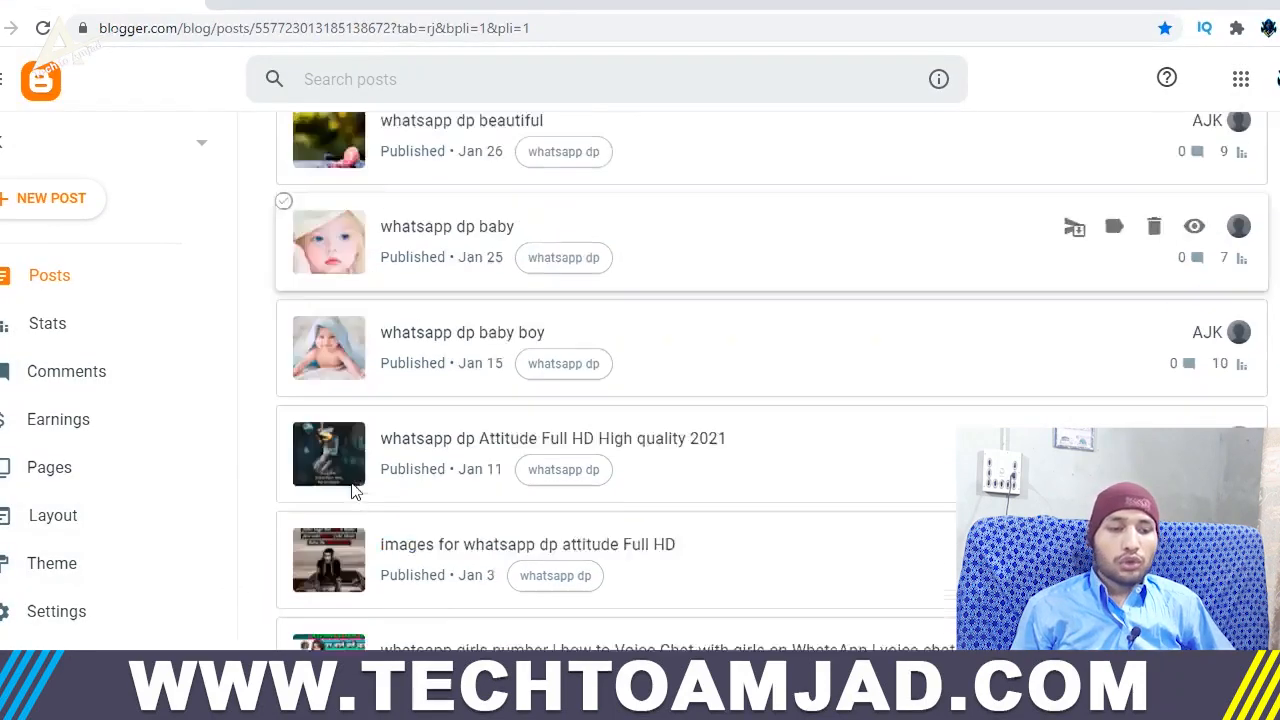
{"action": "scroll", "coordinate": [164, 549], "scroll_direction": "down", "scroll_amount": 3}
{"action": "left_click", "coordinate": [40, 566]}
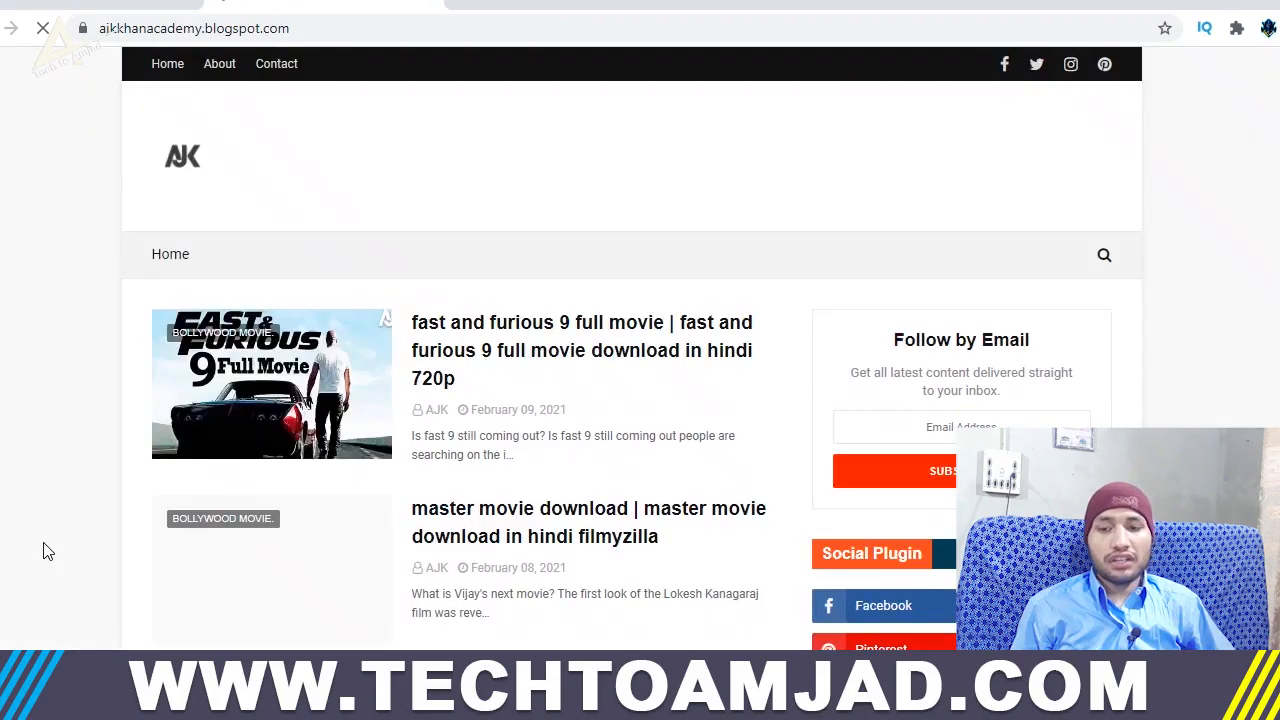
Step: Examine the live blog's current theme, checking its header, post list and sidebar widgets
{"action": "scroll", "coordinate": [45, 550], "scroll_direction": "down", "scroll_amount": 10}
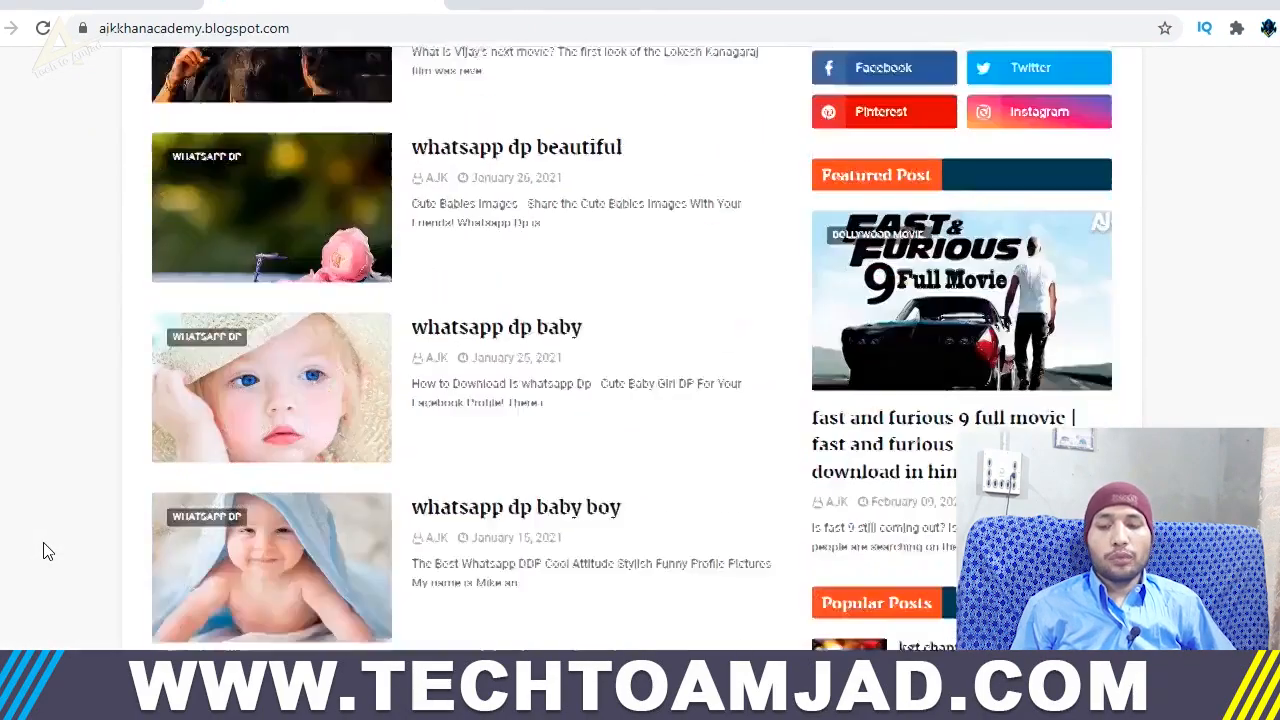
{"action": "scroll", "coordinate": [45, 550], "scroll_direction": "up", "scroll_amount": 12}
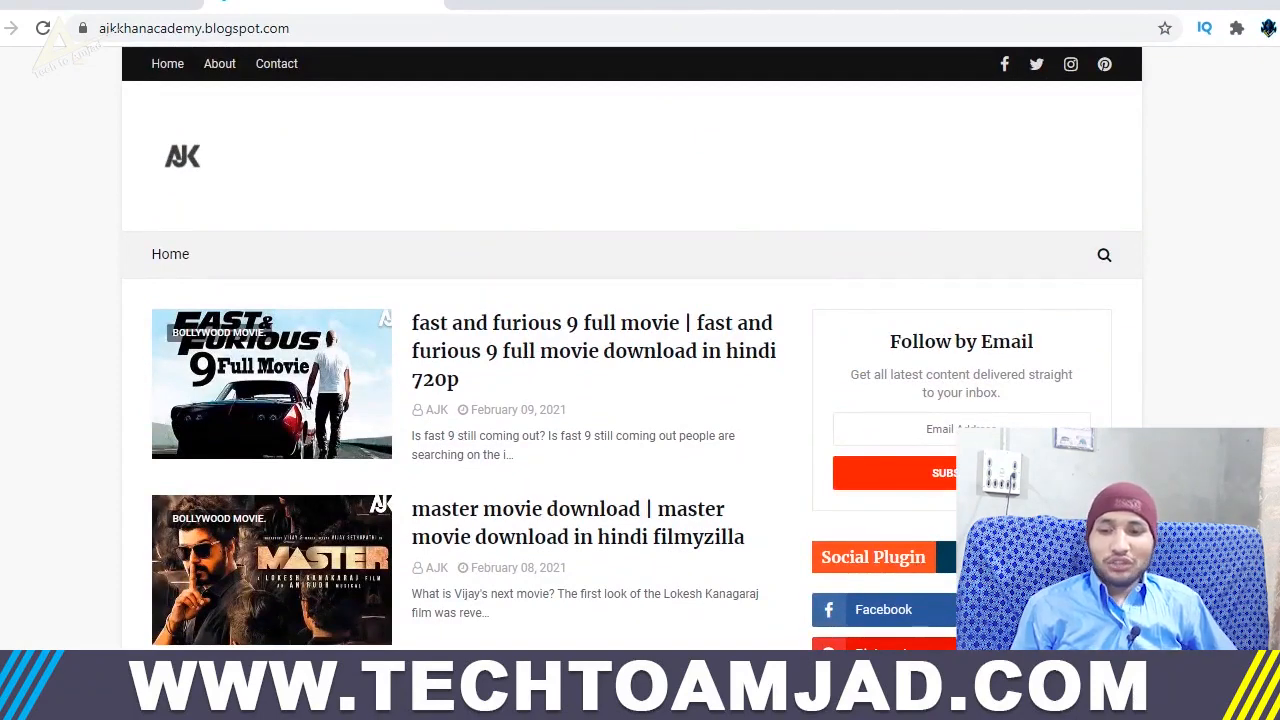
{"action": "scroll", "coordinate": [864, 441], "scroll_direction": "down", "scroll_amount": 5}
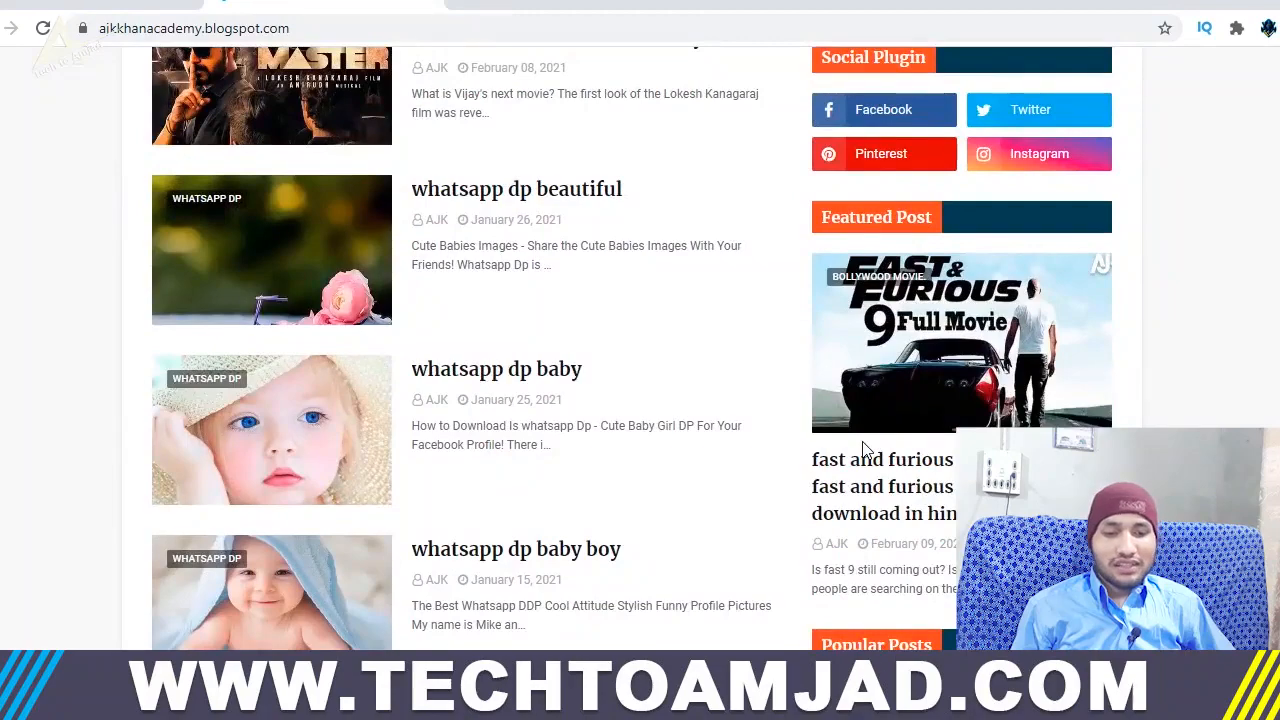
{"action": "scroll", "coordinate": [864, 449], "scroll_direction": "down", "scroll_amount": 3}
{"action": "scroll", "coordinate": [864, 449], "scroll_direction": "up", "scroll_amount": 8}
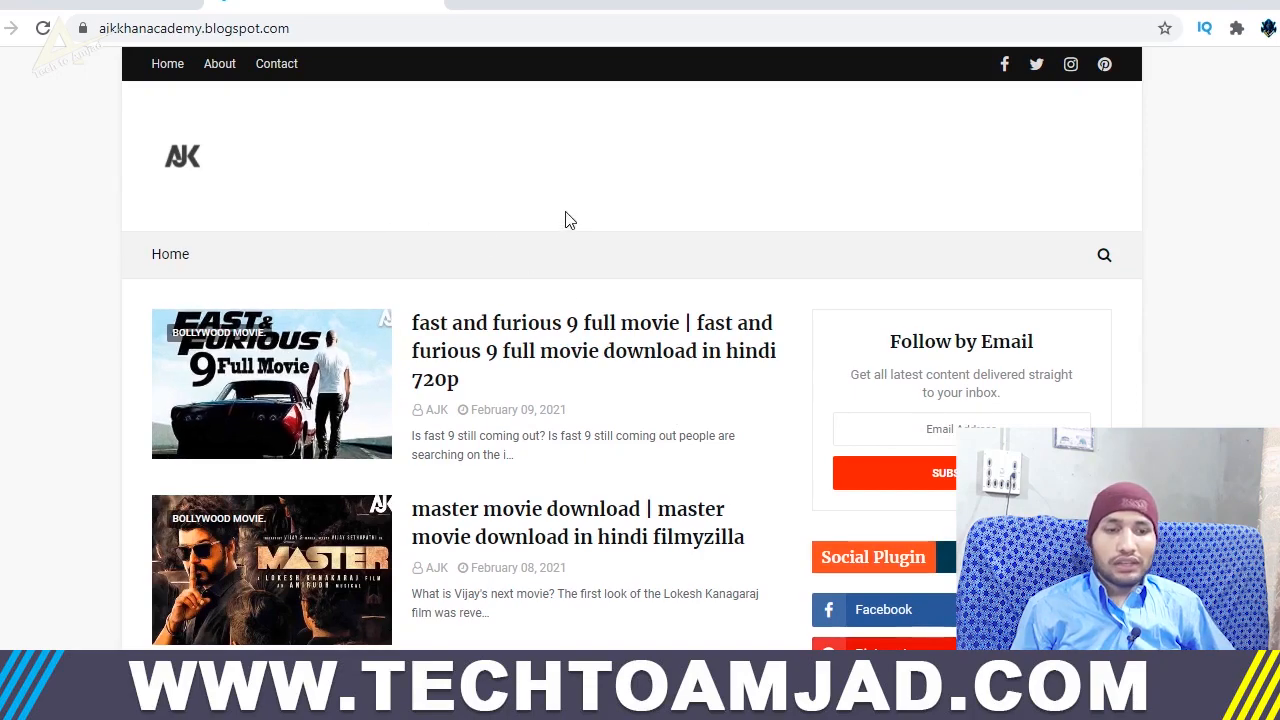
{"action": "scroll", "coordinate": [617, 417], "scroll_direction": "down", "scroll_amount": 8}
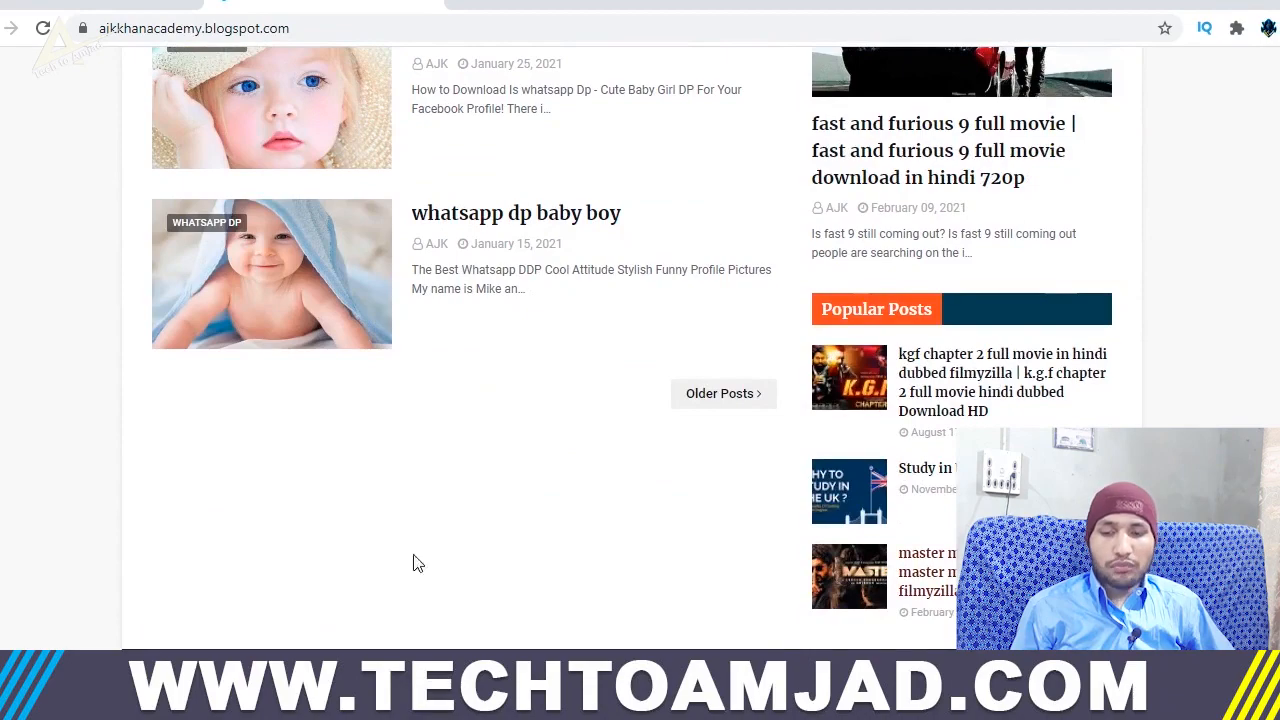
{"action": "scroll", "coordinate": [294, 586], "scroll_direction": "up", "scroll_amount": 10}
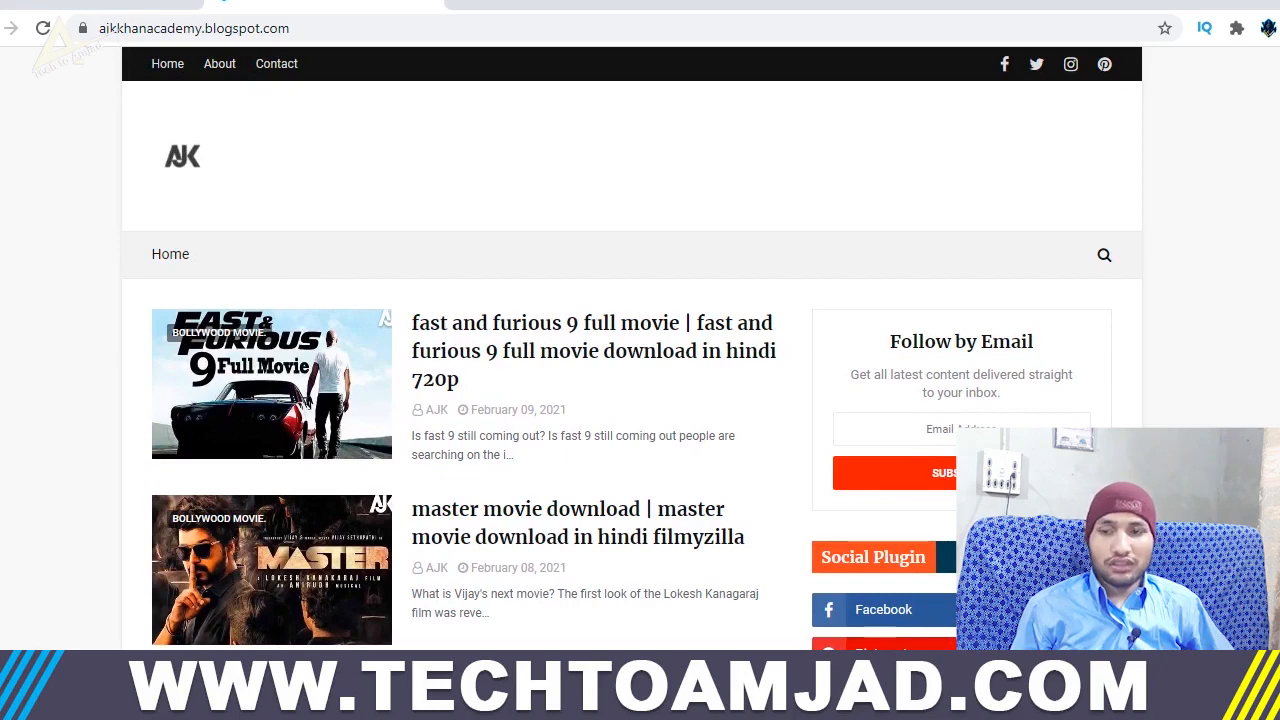
Step: Return to the Blogger dashboard and open the current theme's HTML for editing
{"action": "left_click", "coordinate": [112, 4]}
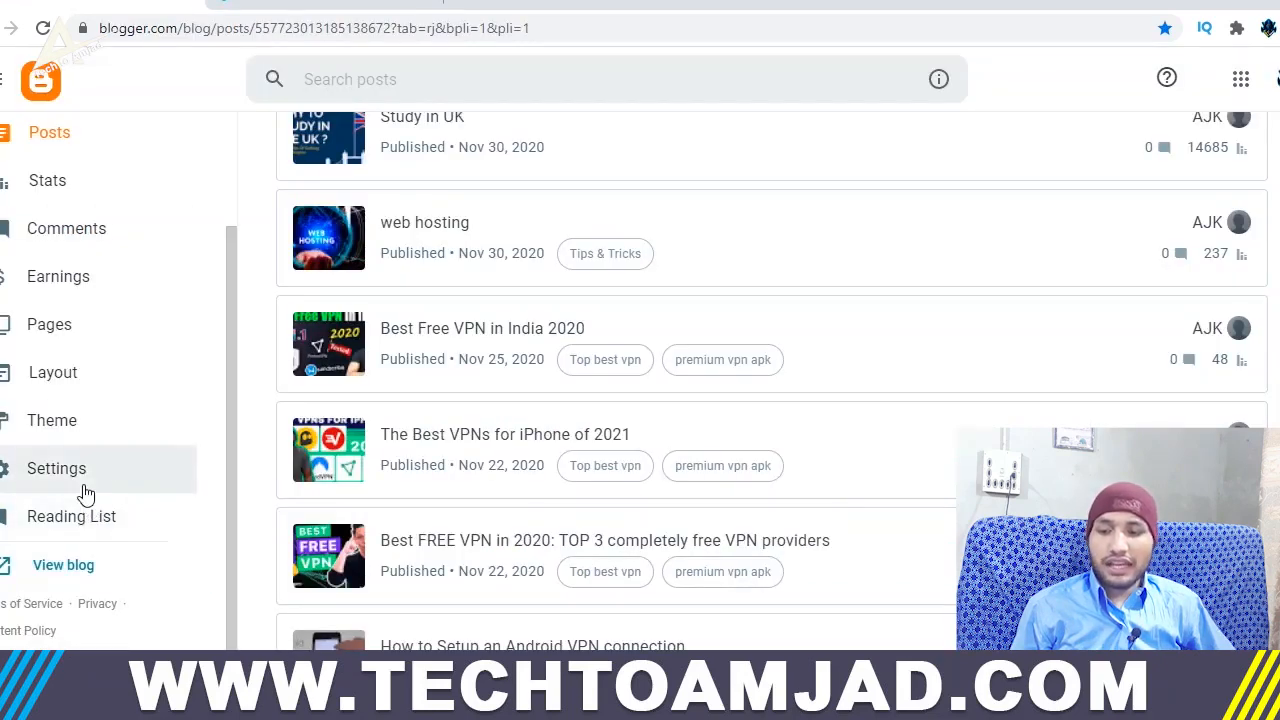
{"action": "left_click", "coordinate": [55, 438]}
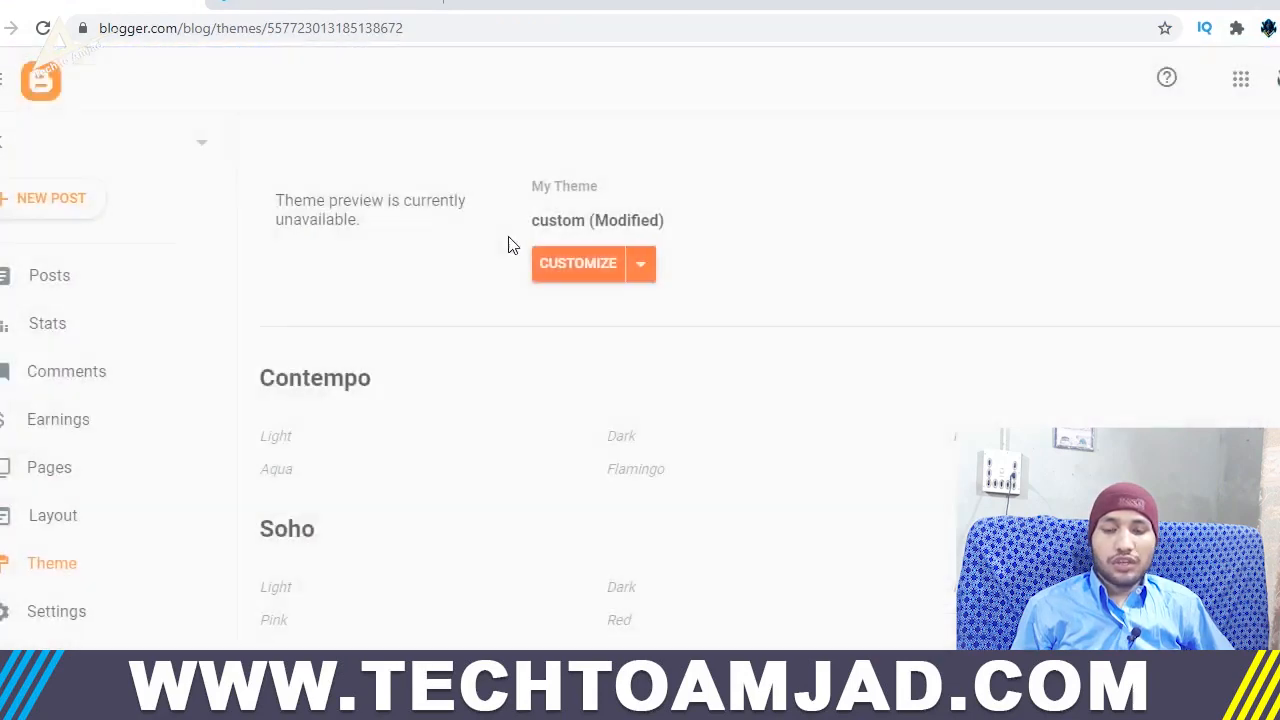
{"action": "left_click", "coordinate": [641, 268]}
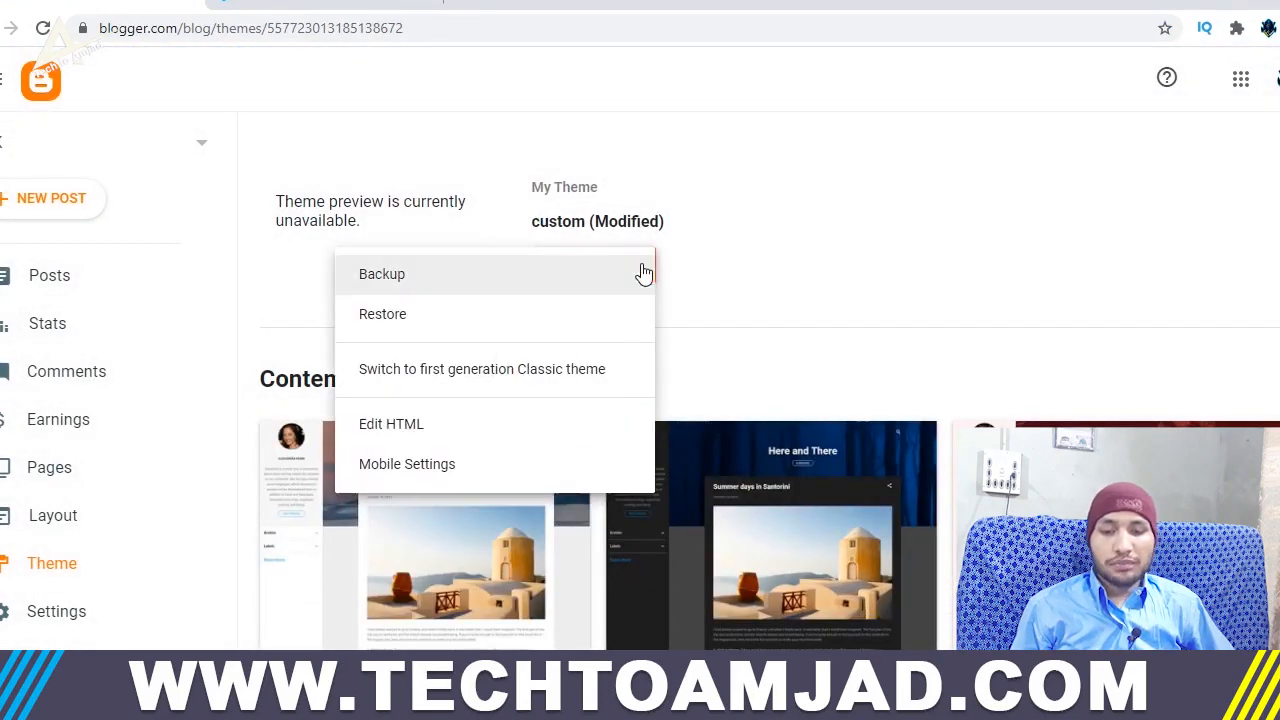
{"action": "left_click", "coordinate": [455, 434]}
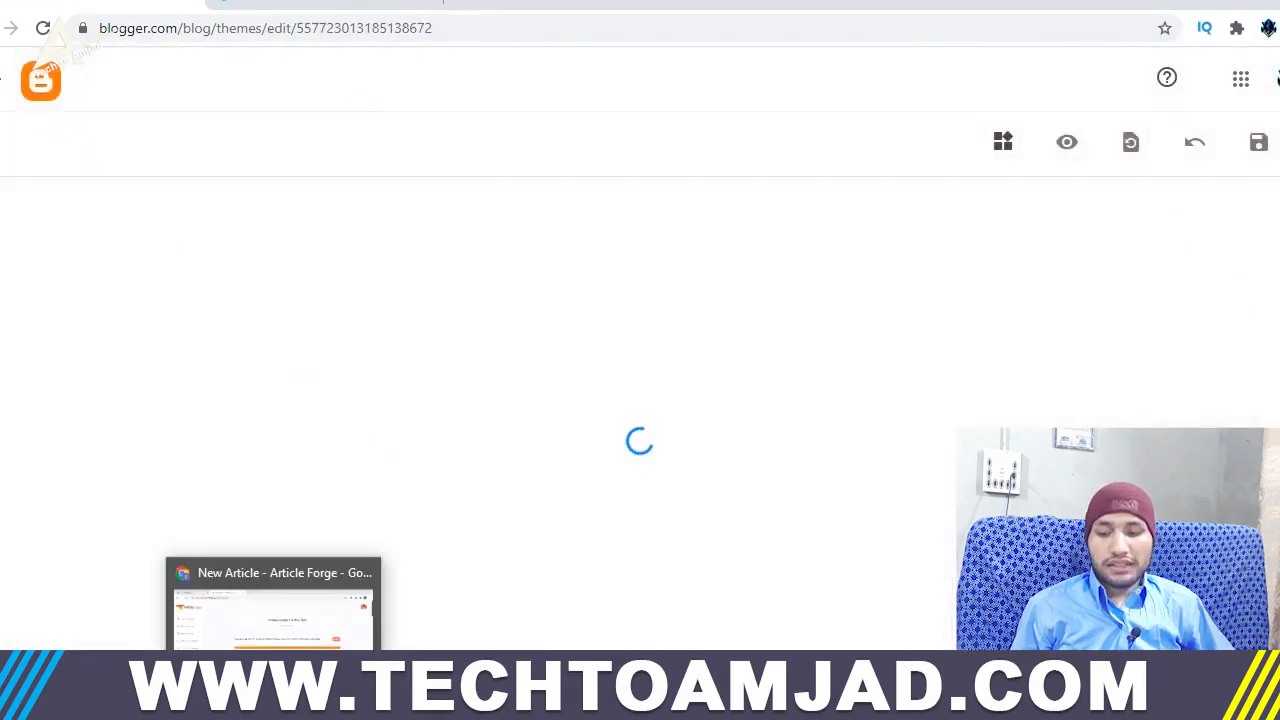
Step: Switch to File Explorer, open the Sora Seo 2 Free Version XML file with Notepad and copy all of its code
{"action": "left_click", "coordinate": [429, 606]}
{"action": "right_click", "coordinate": [443, 366]}
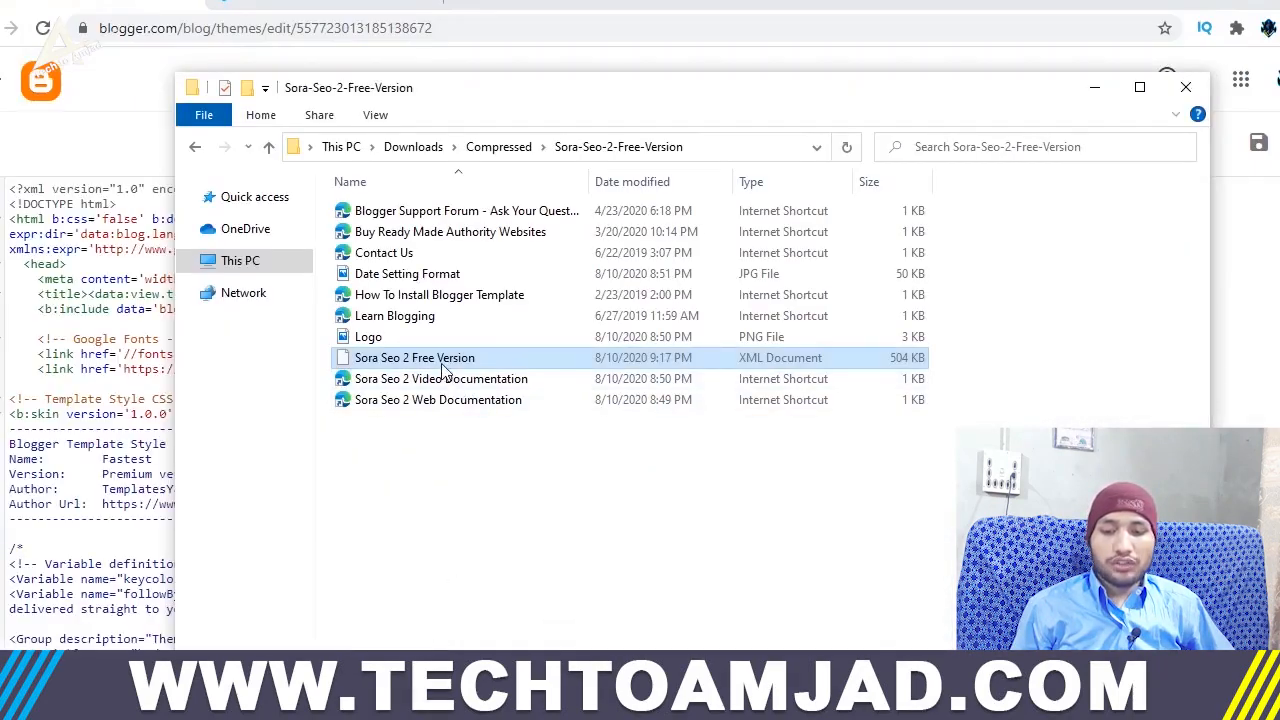
{"action": "mouse_move", "coordinate": [606, 370]}
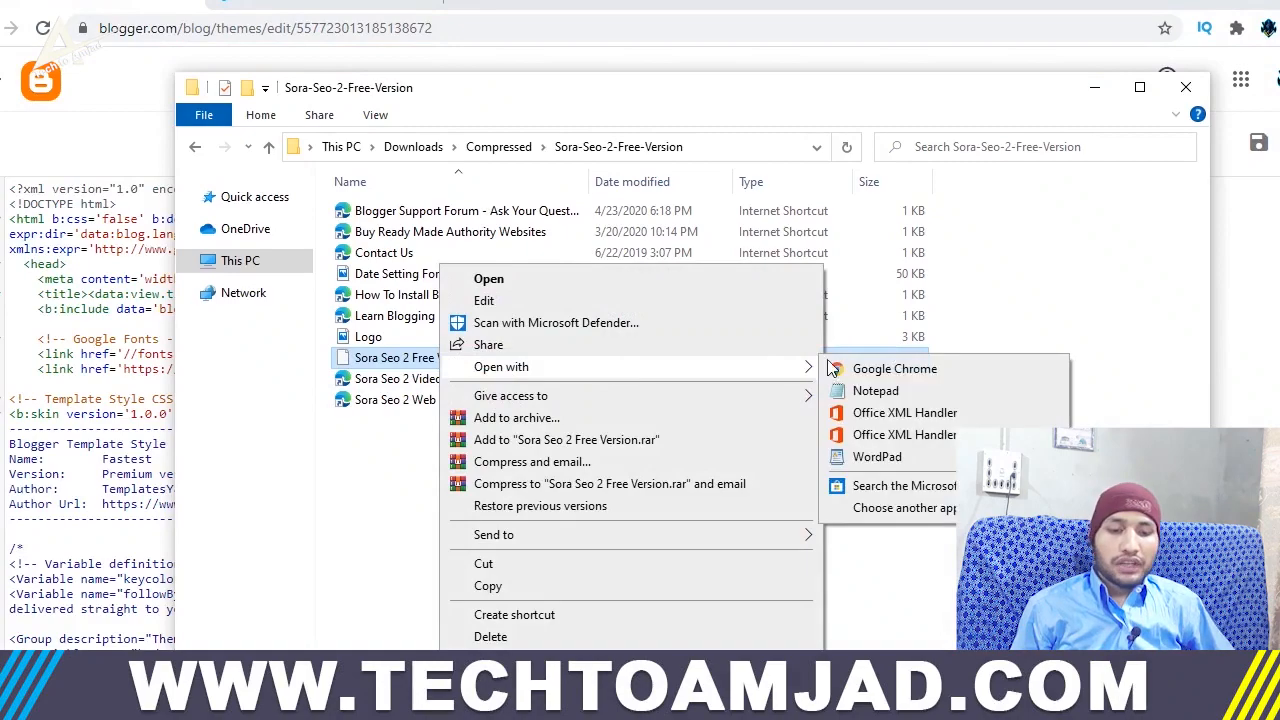
{"action": "left_click", "coordinate": [897, 393]}
{"action": "right_click", "coordinate": [565, 284]}
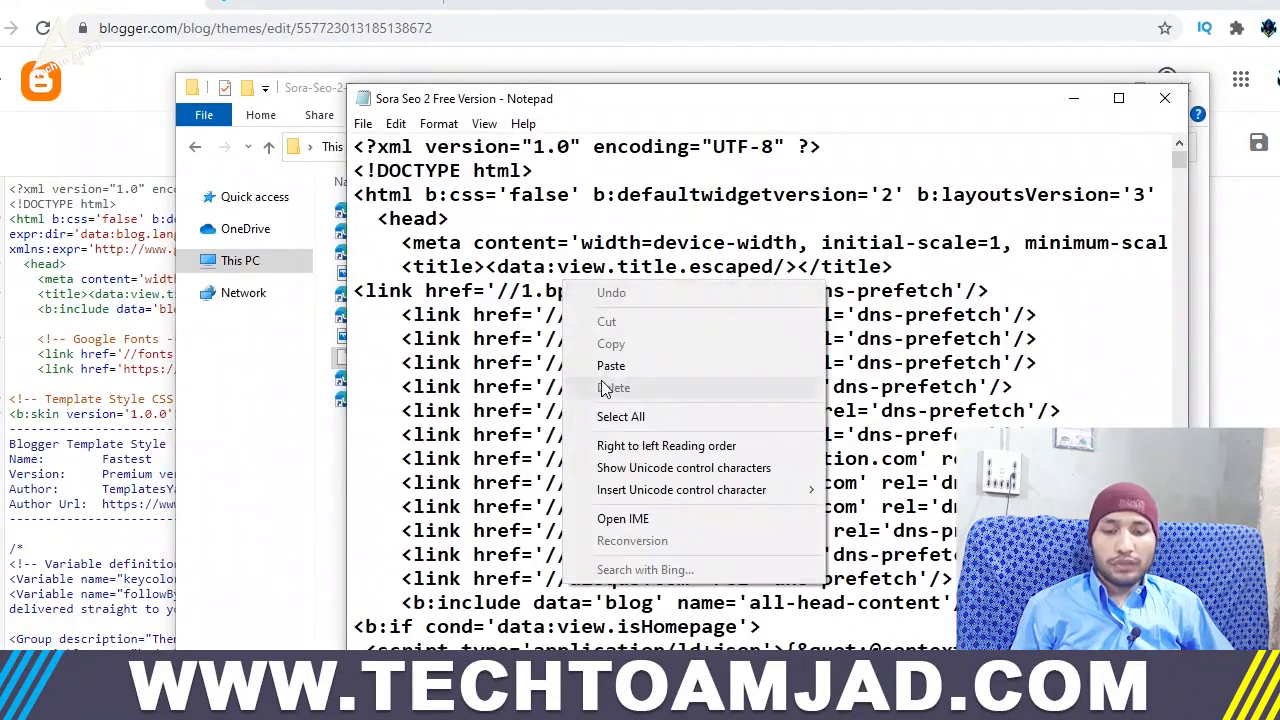
{"action": "left_click", "coordinate": [614, 417]}
{"action": "right_click", "coordinate": [568, 292]}
{"action": "left_click", "coordinate": [610, 357]}
Step: Back in Blogger's theme editor, replace the entire existing HTML with the copied template code and save the theme
{"action": "left_click", "coordinate": [97, 283]}
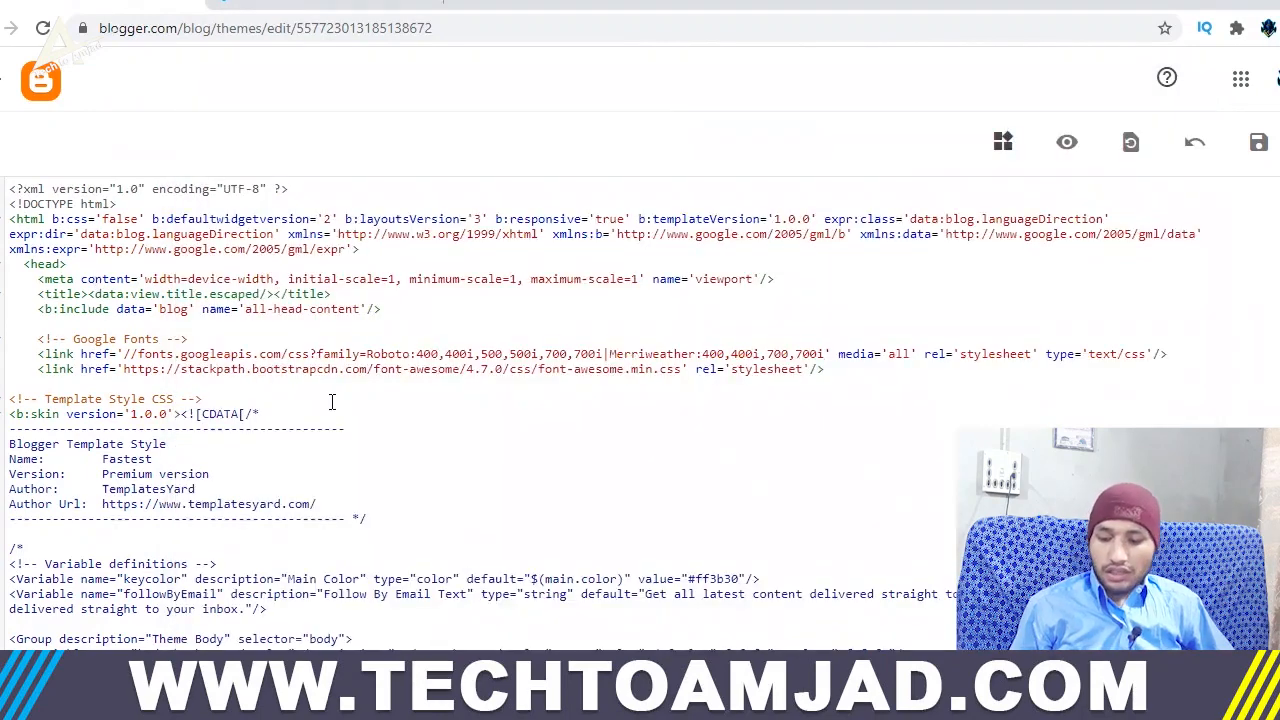
{"action": "key", "text": "ctrl+a"}
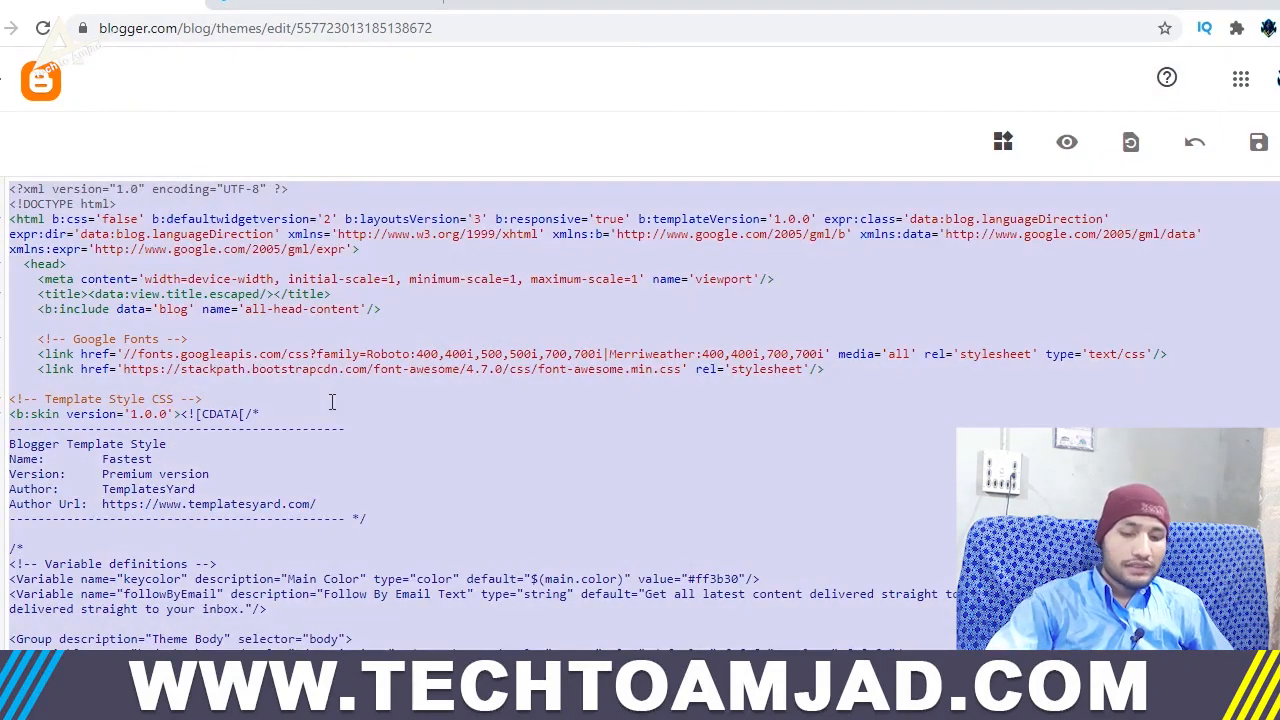
{"action": "key", "text": "BackSpace"}
{"action": "right_click", "coordinate": [88, 196]}
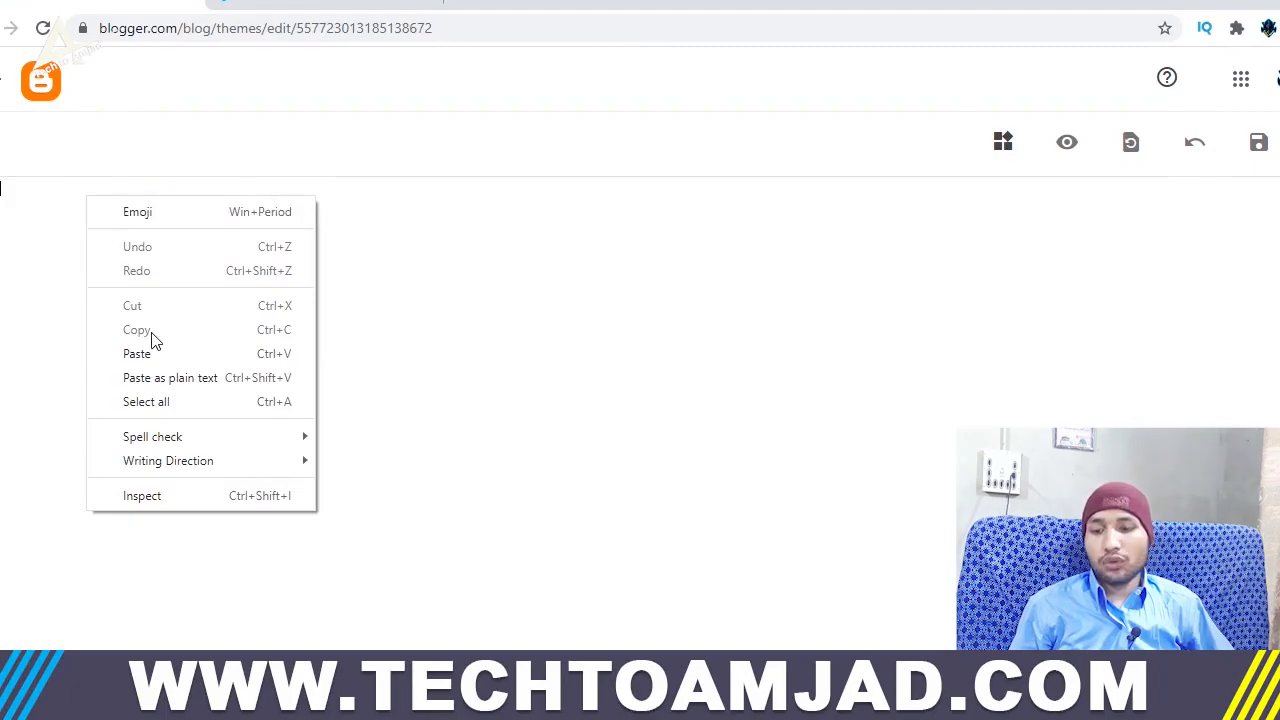
{"action": "left_click", "coordinate": [152, 344]}
{"action": "scroll", "coordinate": [245, 487], "scroll_direction": "up", "scroll_amount": 15}
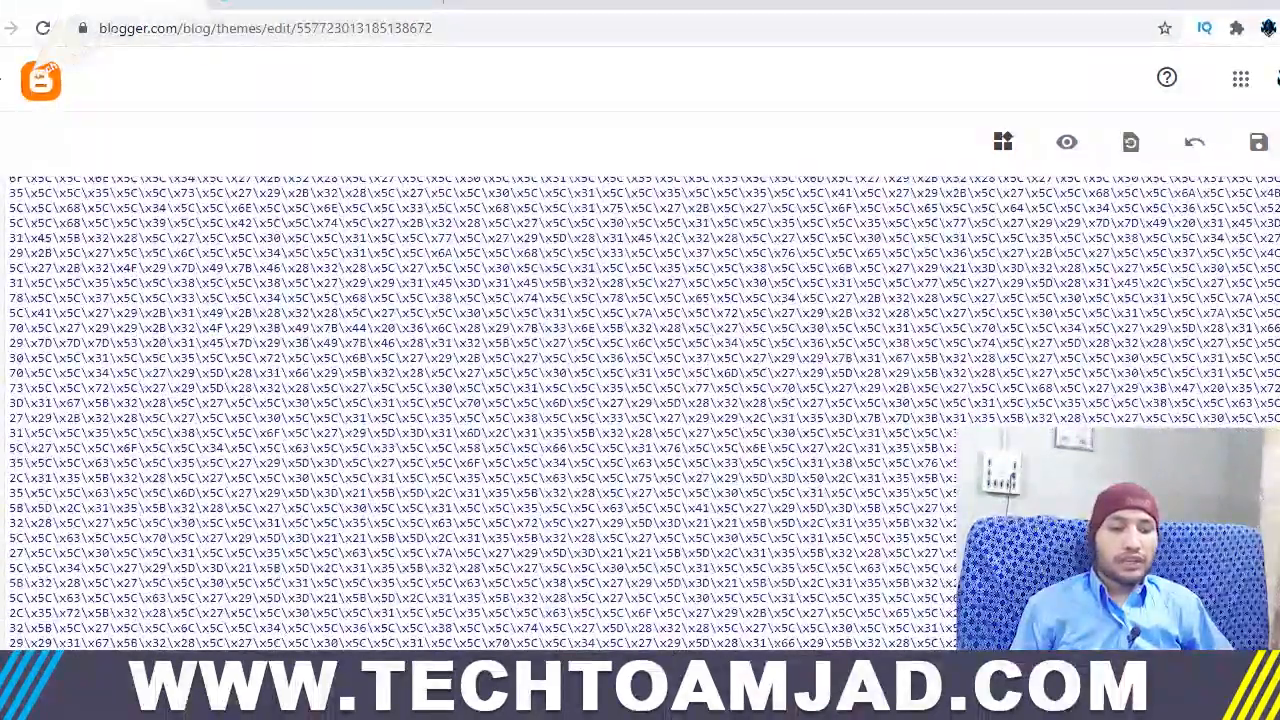
{"action": "left_click", "coordinate": [1258, 141]}
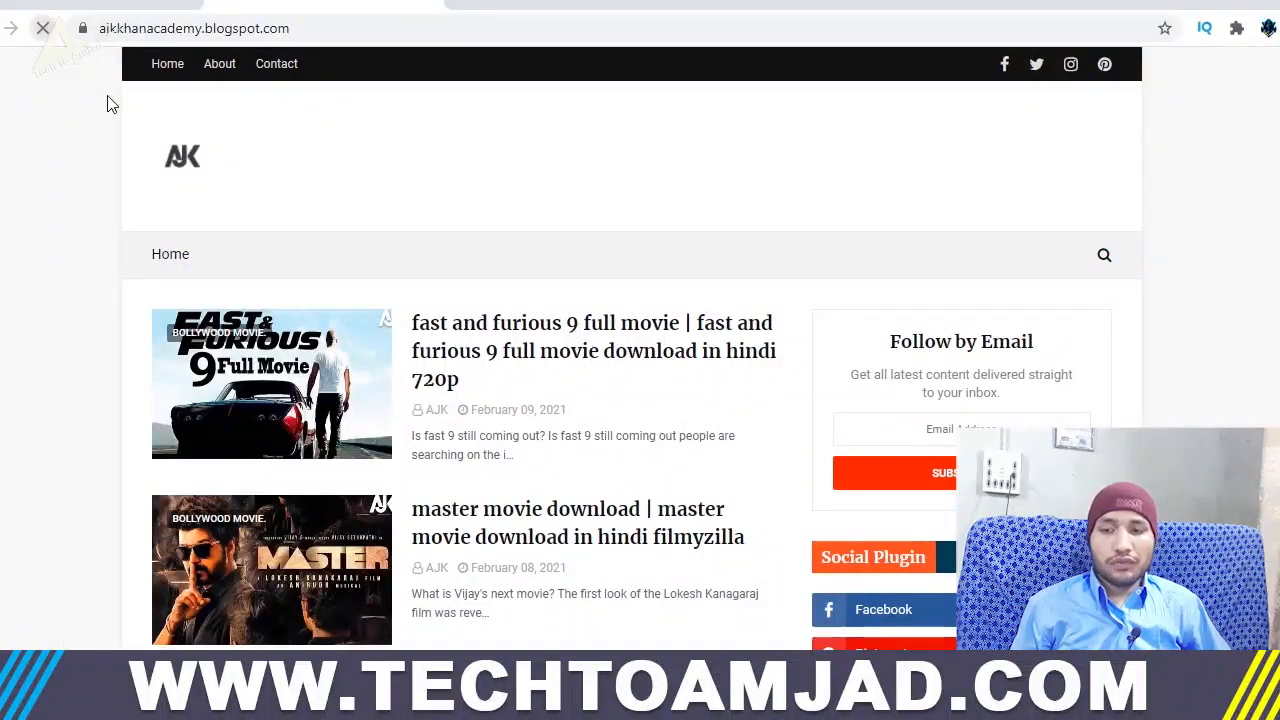
Step: Examine the reloaded live blog with the new theme, checking the header logo, ad areas, navigation menu and featured posts
{"action": "left_click", "coordinate": [648, 318]}
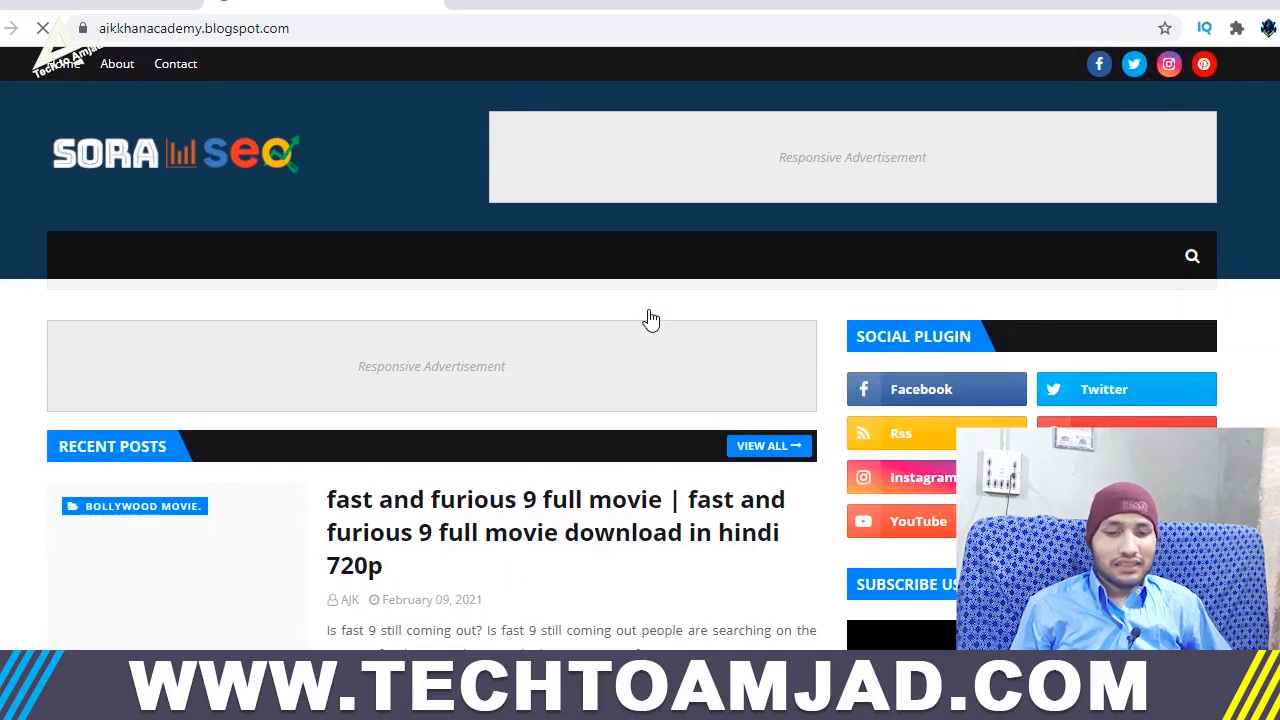
{"action": "scroll", "coordinate": [616, 418], "scroll_direction": "down", "scroll_amount": 7}
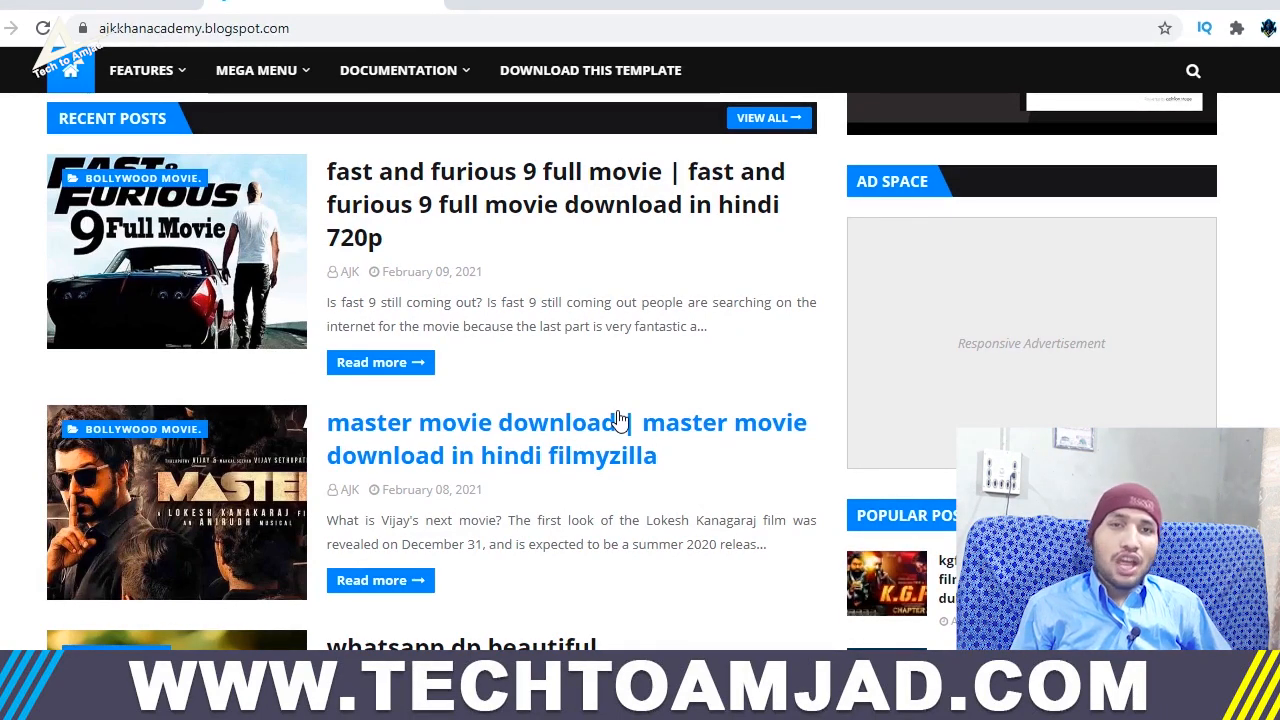
{"action": "scroll", "coordinate": [621, 421], "scroll_direction": "up", "scroll_amount": 7}
{"action": "scroll", "coordinate": [619, 421], "scroll_direction": "up", "scroll_amount": 1}
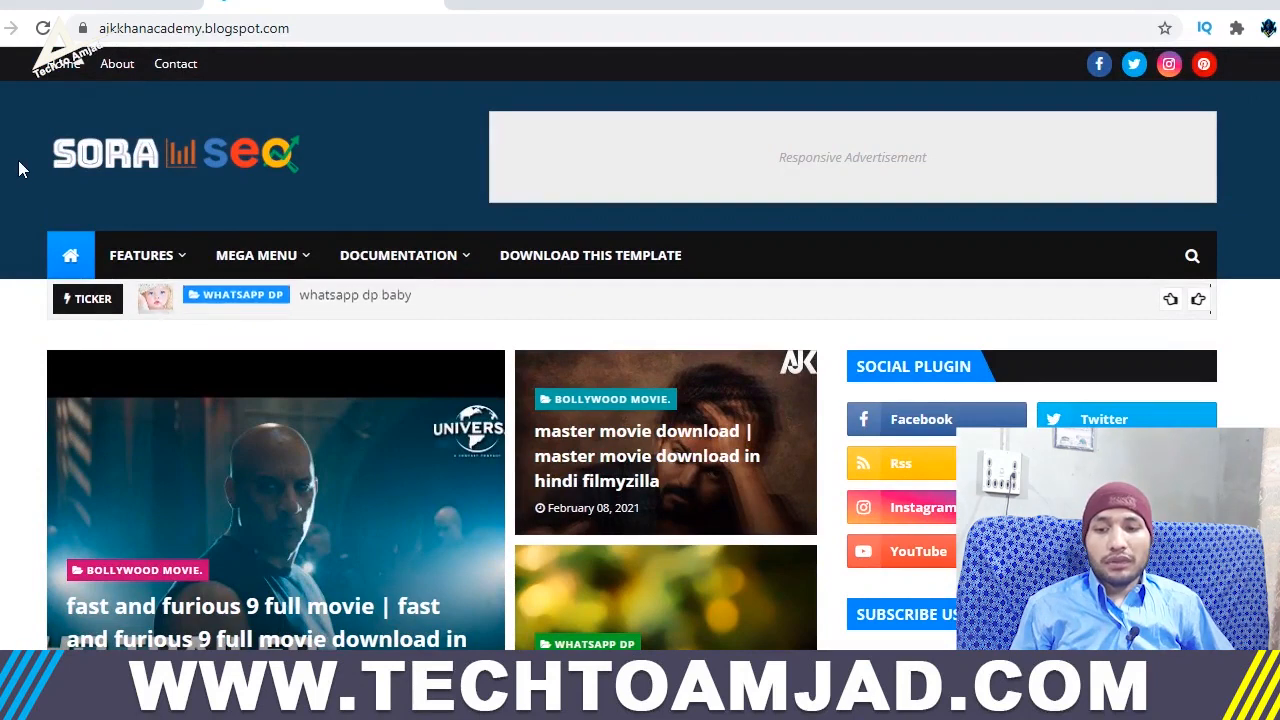
{"action": "left_click_drag", "start_coordinate": [11, 166], "coordinate": [326, 175]}
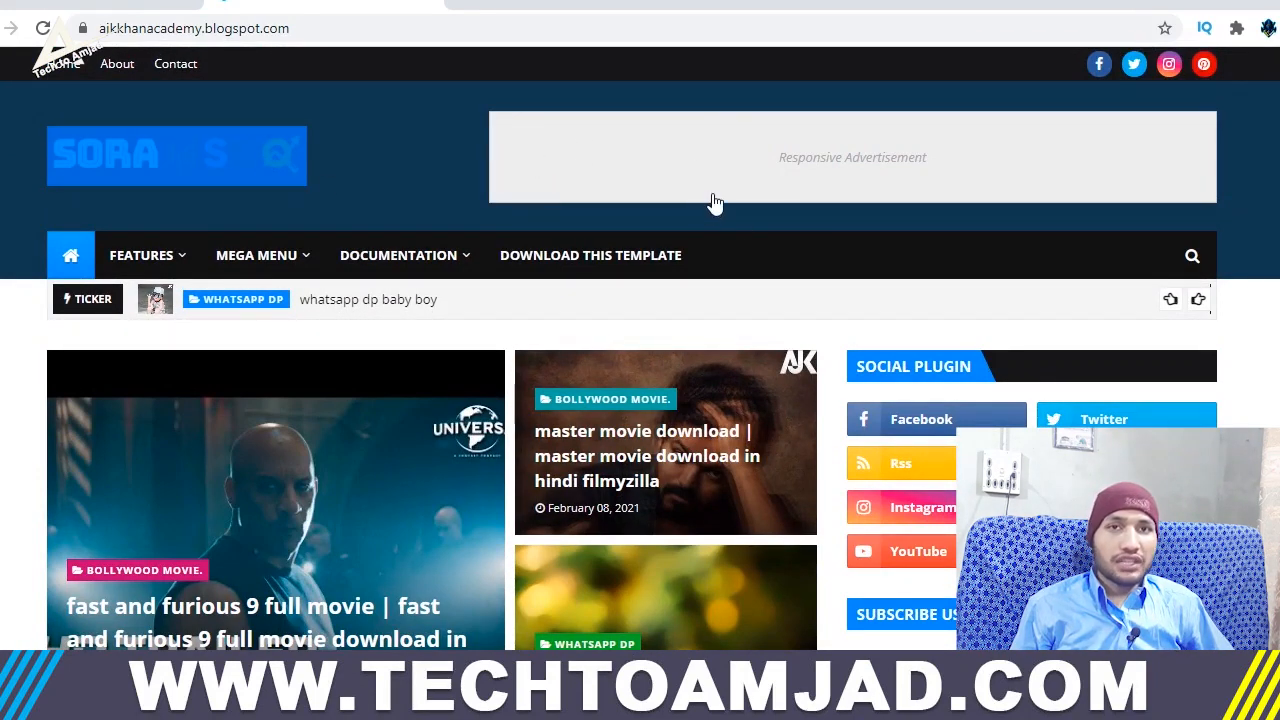
{"action": "scroll", "coordinate": [714, 203], "scroll_direction": "down", "scroll_amount": 4}
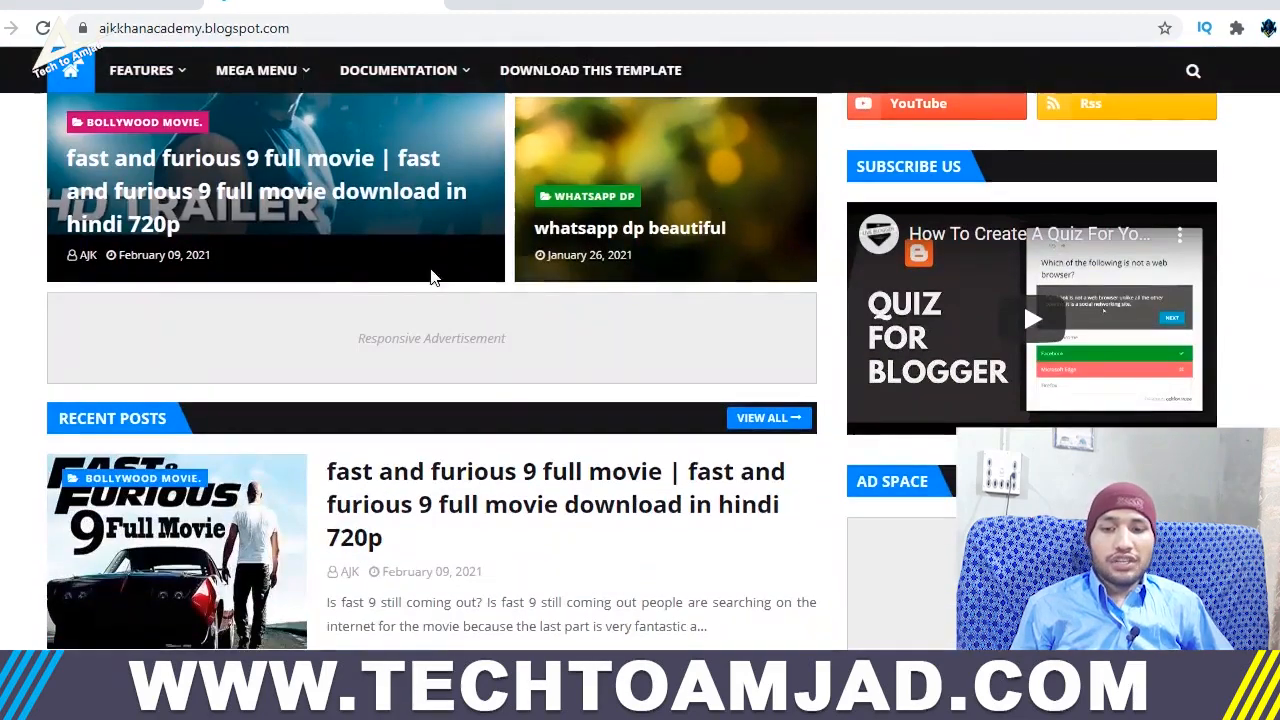
{"action": "scroll", "coordinate": [420, 230], "scroll_direction": "up", "scroll_amount": 1}
{"action": "scroll", "coordinate": [387, 421], "scroll_direction": "up", "scroll_amount": 2}
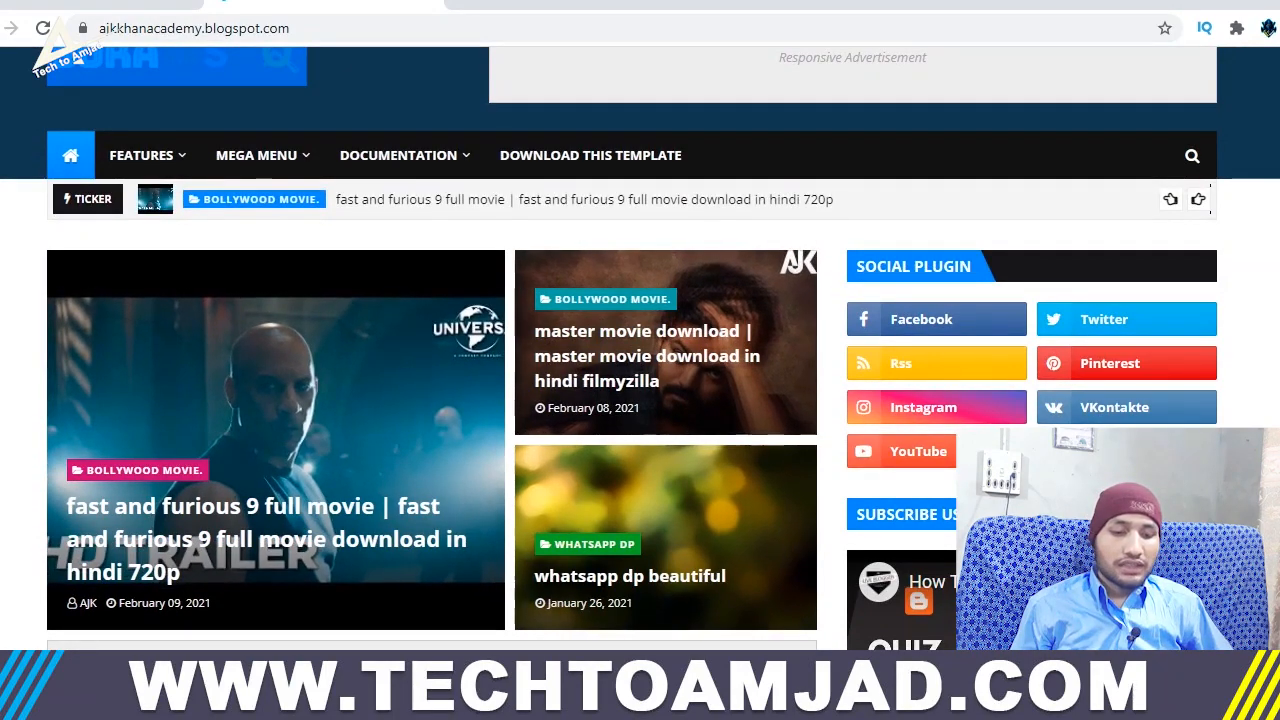
Step: Look through the live blog's recent posts, sidebar widgets and footer sections, and return to the page's upper part
{"action": "scroll", "coordinate": [732, 301], "scroll_direction": "down", "scroll_amount": 3}
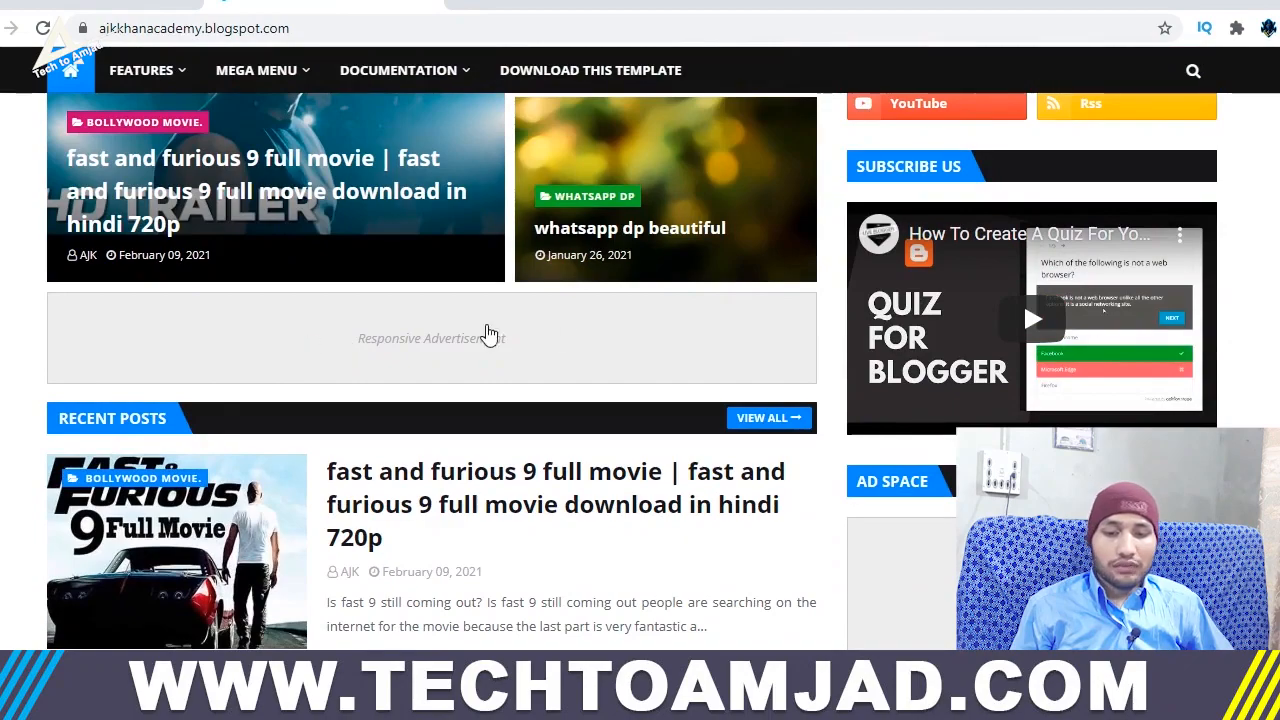
{"action": "scroll", "coordinate": [689, 519], "scroll_direction": "down", "scroll_amount": 5}
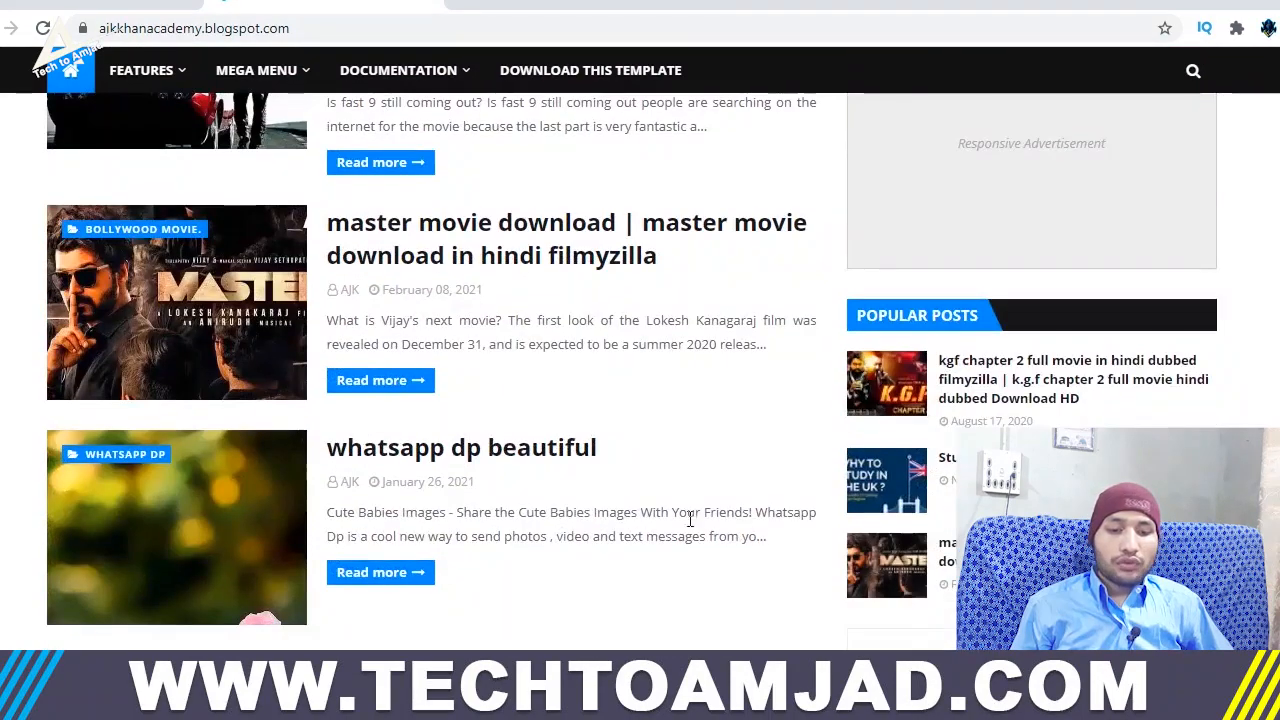
{"action": "scroll", "coordinate": [689, 519], "scroll_direction": "down", "scroll_amount": 4}
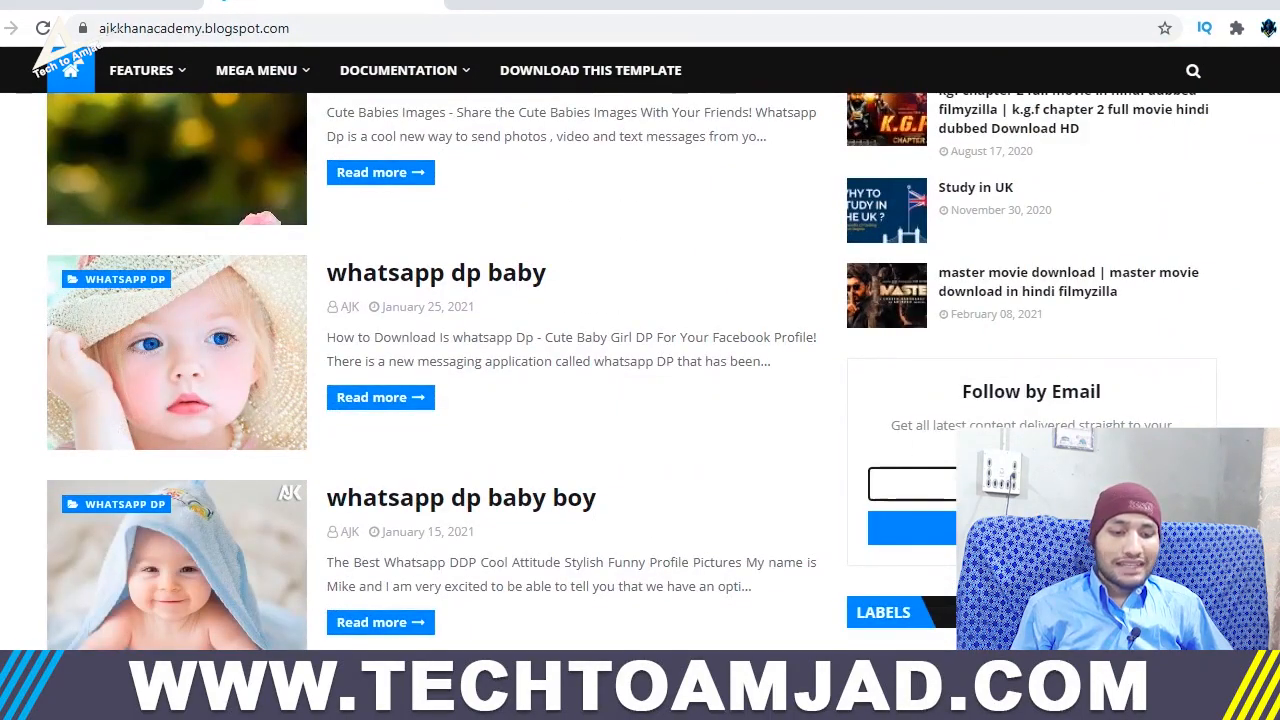
{"action": "scroll", "coordinate": [389, 485], "scroll_direction": "down", "scroll_amount": 4}
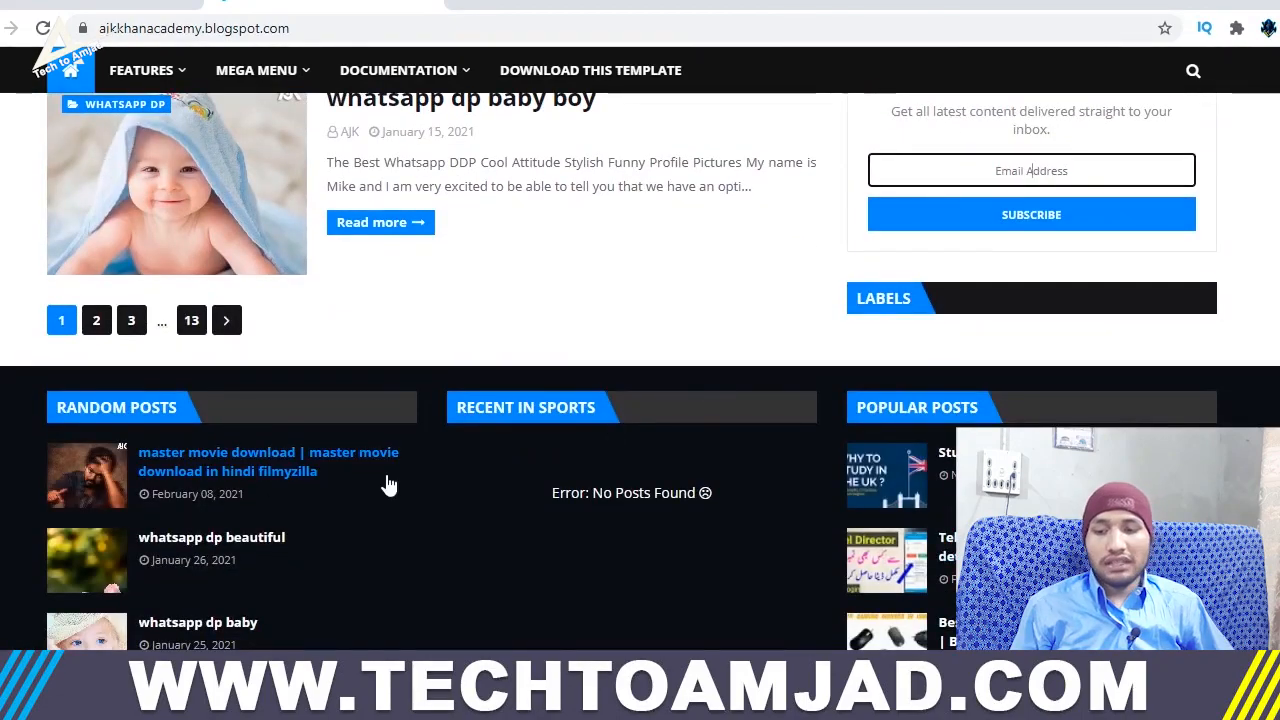
{"action": "scroll", "coordinate": [403, 516], "scroll_direction": "down", "scroll_amount": 1}
{"action": "scroll", "coordinate": [403, 516], "scroll_direction": "up", "scroll_amount": 12}
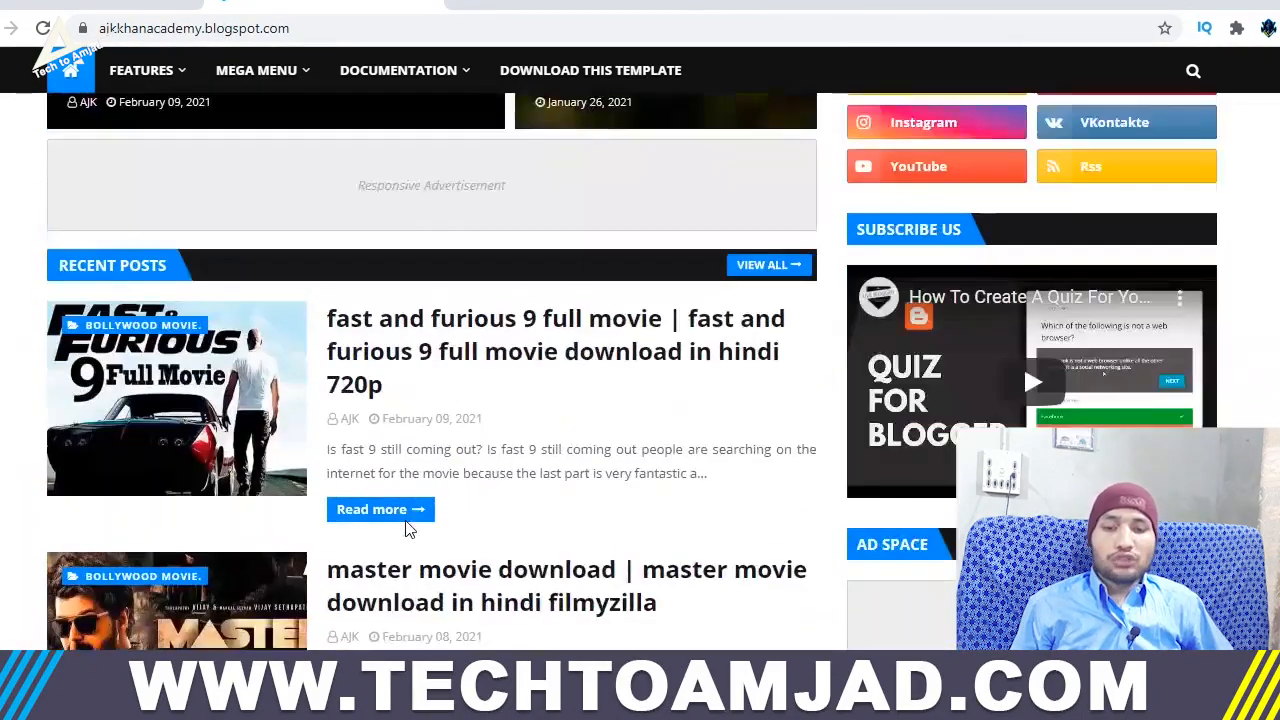
{"action": "scroll", "coordinate": [409, 530], "scroll_direction": "up", "scroll_amount": 8}
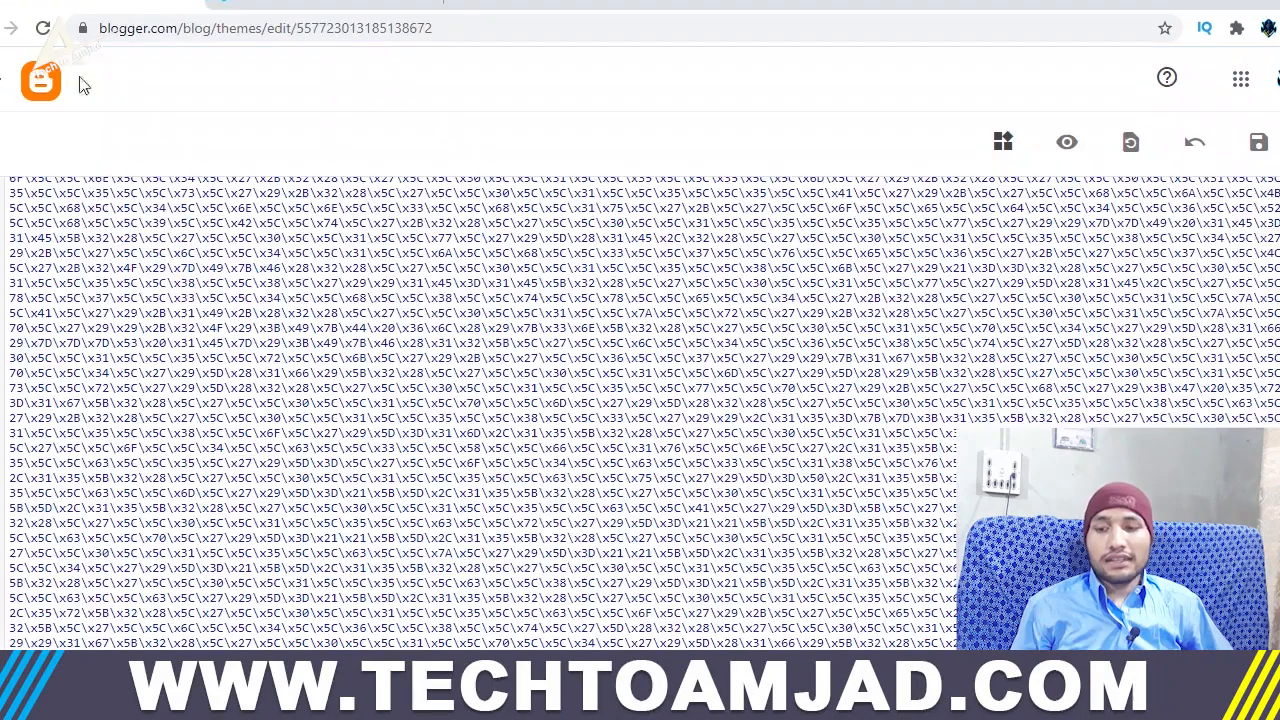
Step: Return to the Blogger dashboard, open the blog's Layout page, and review the Css Options gadget's settings without saving
{"action": "left_click", "coordinate": [11, 28]}
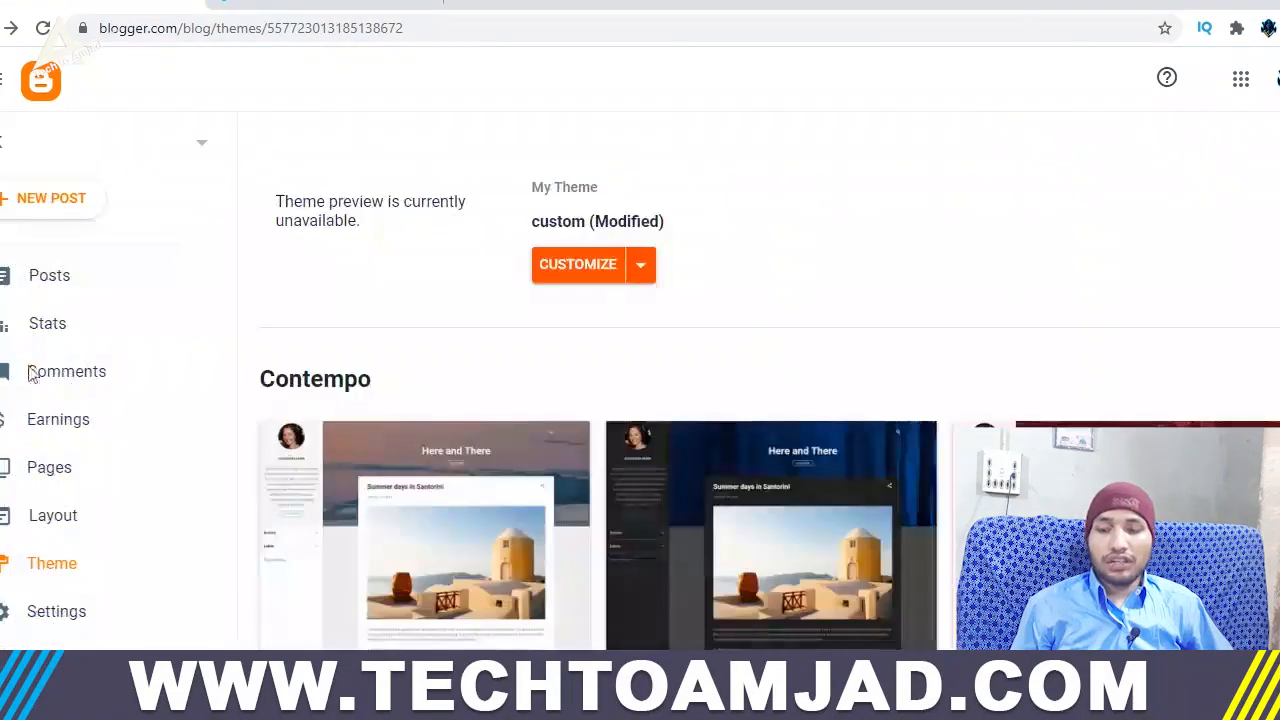
{"action": "left_click", "coordinate": [80, 533]}
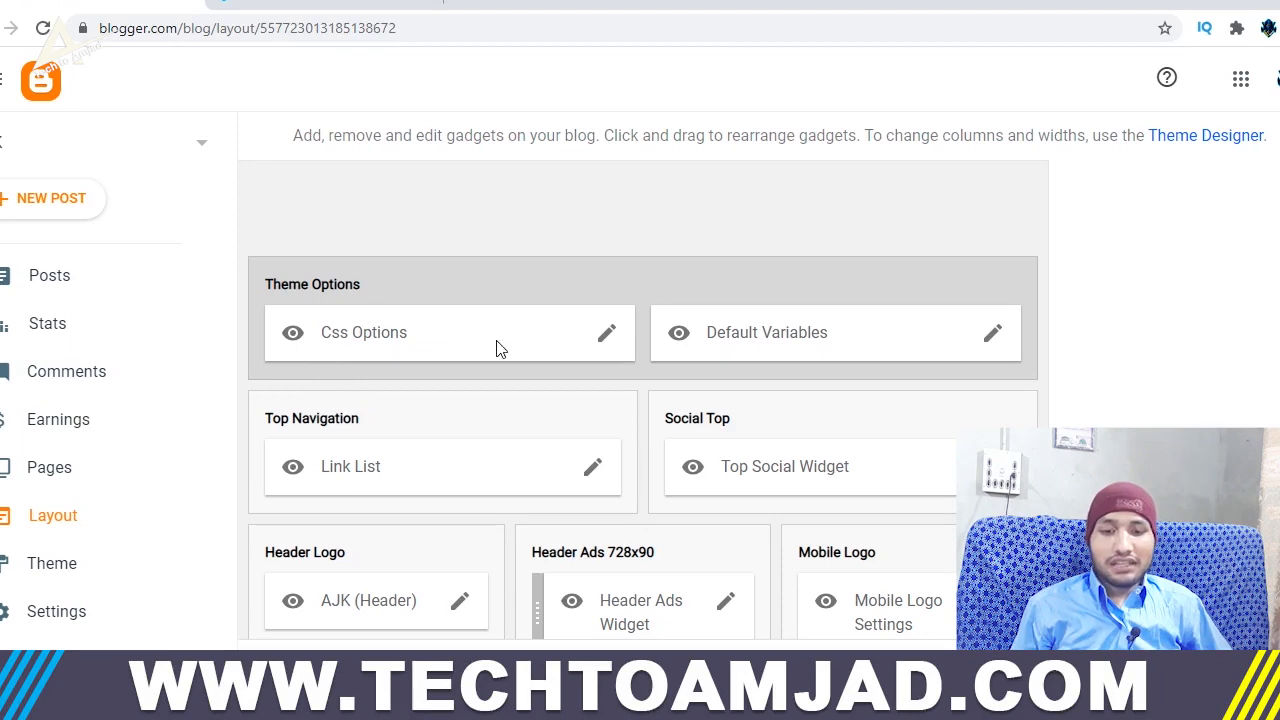
{"action": "left_click", "coordinate": [600, 341]}
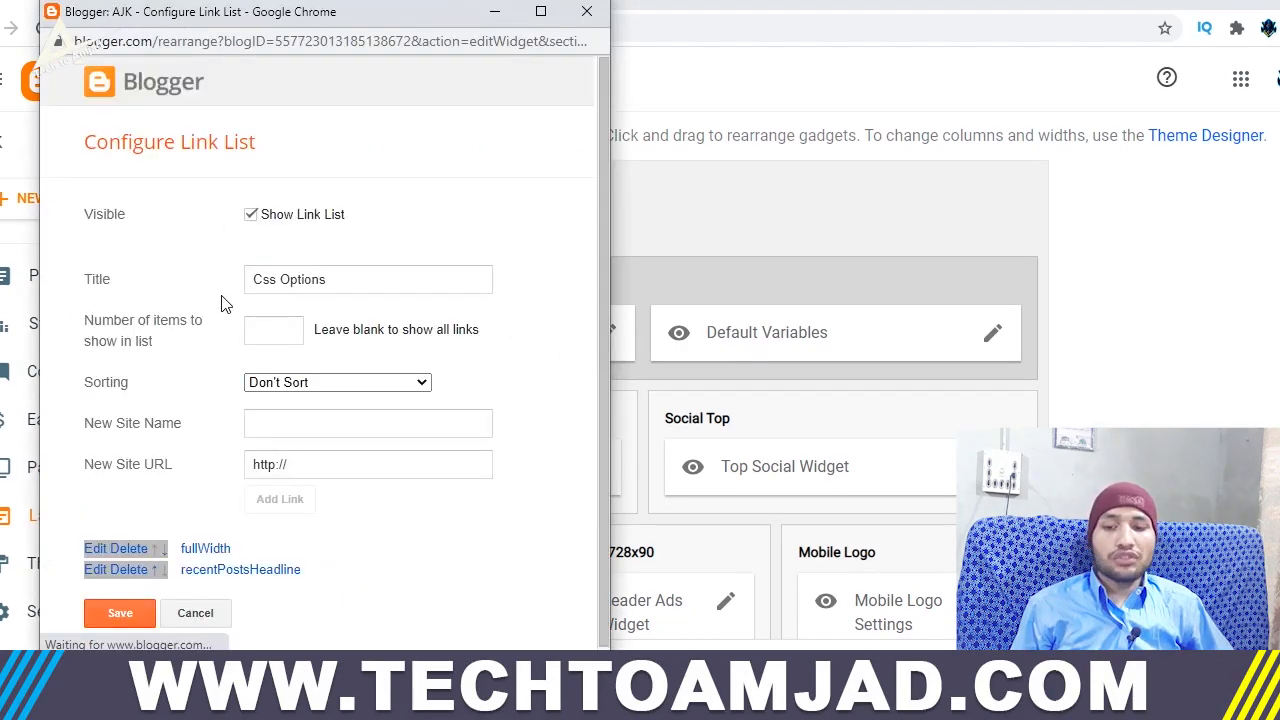
{"action": "scroll", "coordinate": [228, 440], "scroll_direction": "down", "scroll_amount": 1}
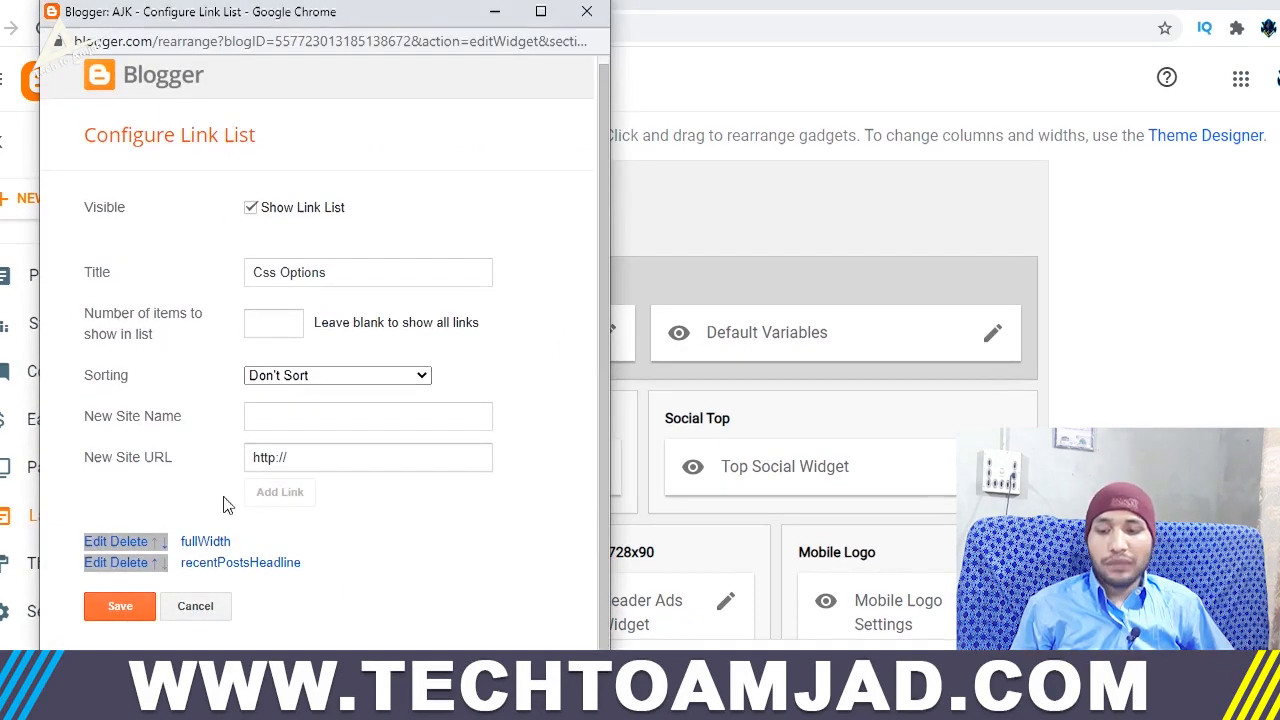
{"action": "left_click", "coordinate": [192, 606]}
Step: Review the Default Variables gadget's settings under Theme Options and close them without saving
{"action": "left_click", "coordinate": [993, 336]}
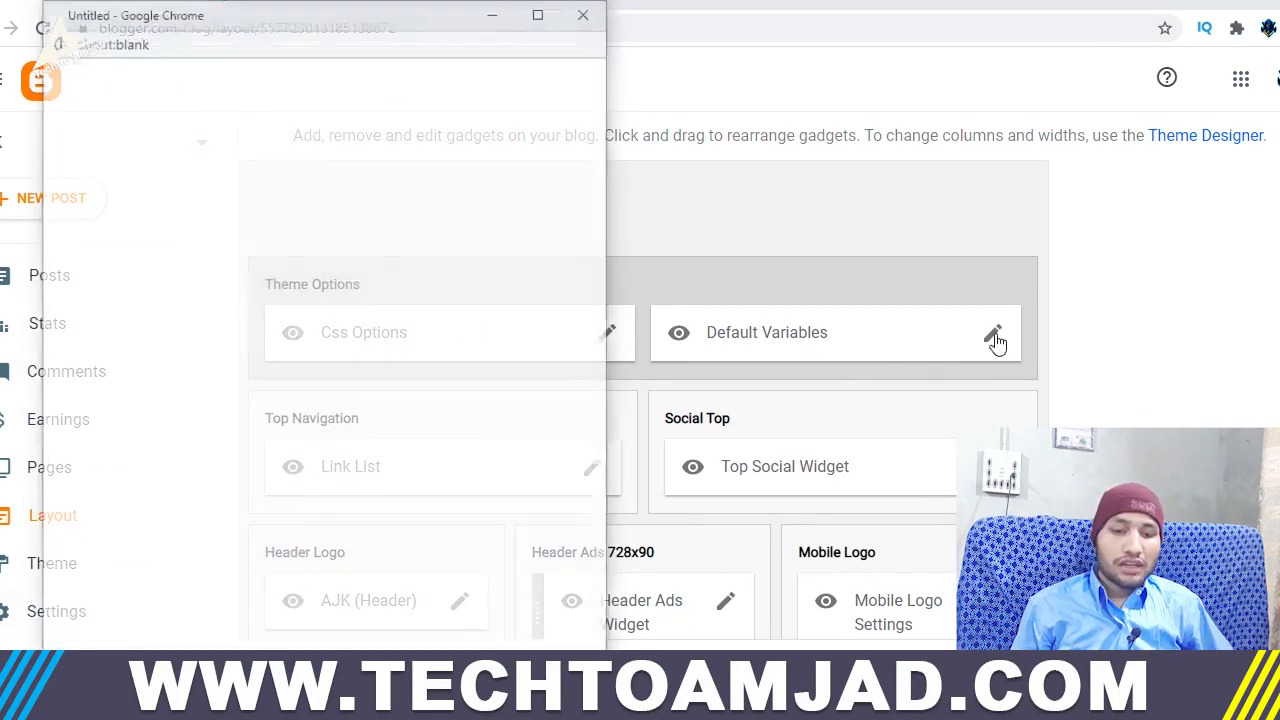
{"action": "scroll", "coordinate": [195, 478], "scroll_direction": "down", "scroll_amount": 1}
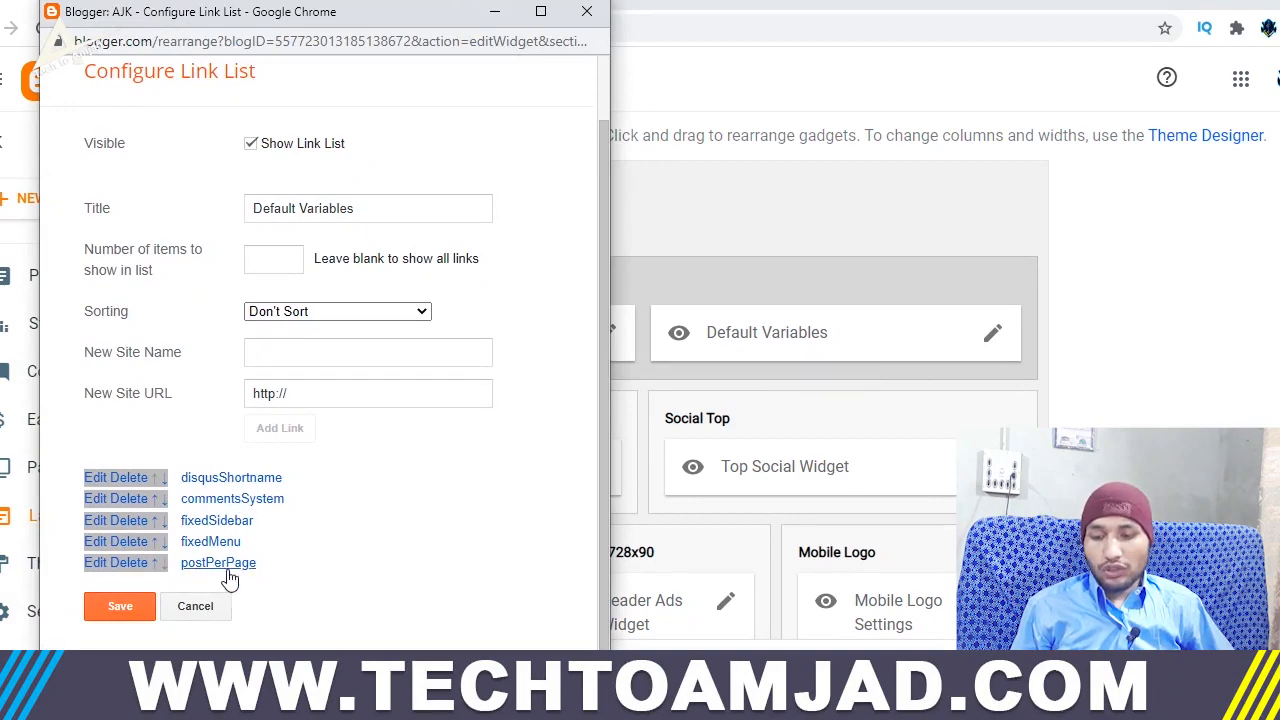
{"action": "left_click", "coordinate": [228, 606]}
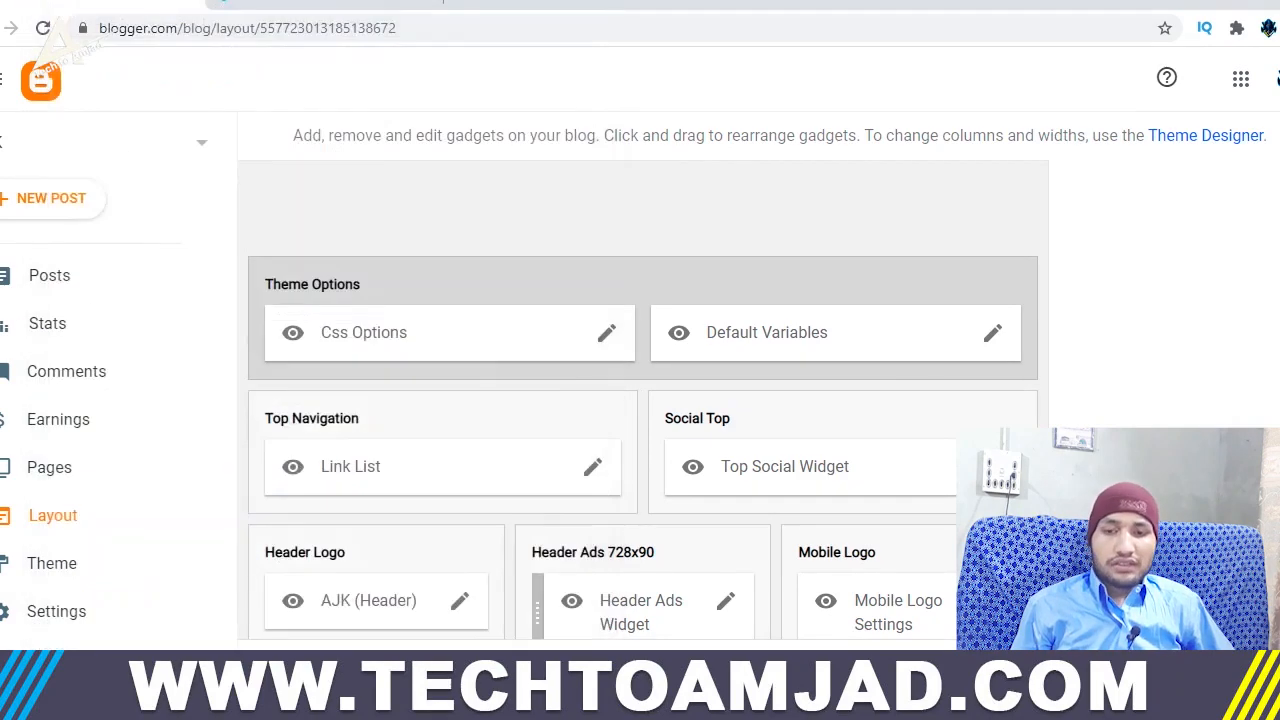
Step: Check the live blog, return to the layout, and review the Top Navigation Link List's settings without saving
{"action": "left_click", "coordinate": [345, 4]}
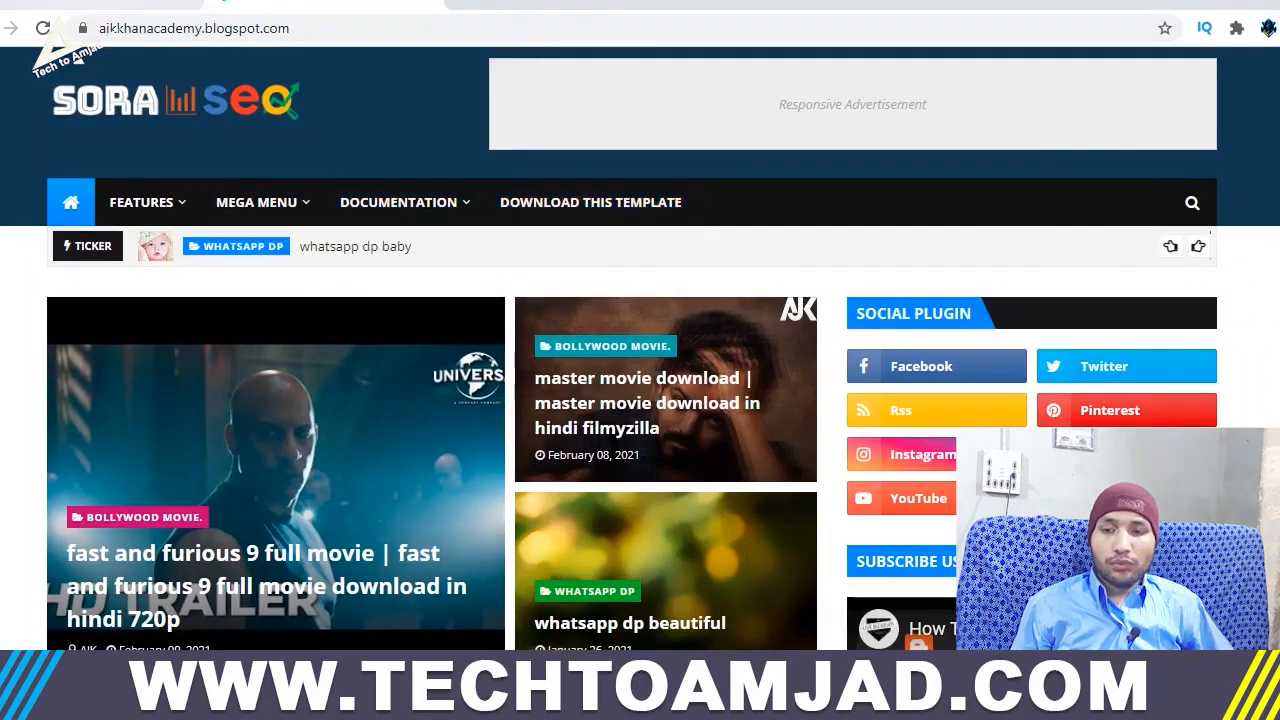
{"action": "left_click", "coordinate": [130, 4]}
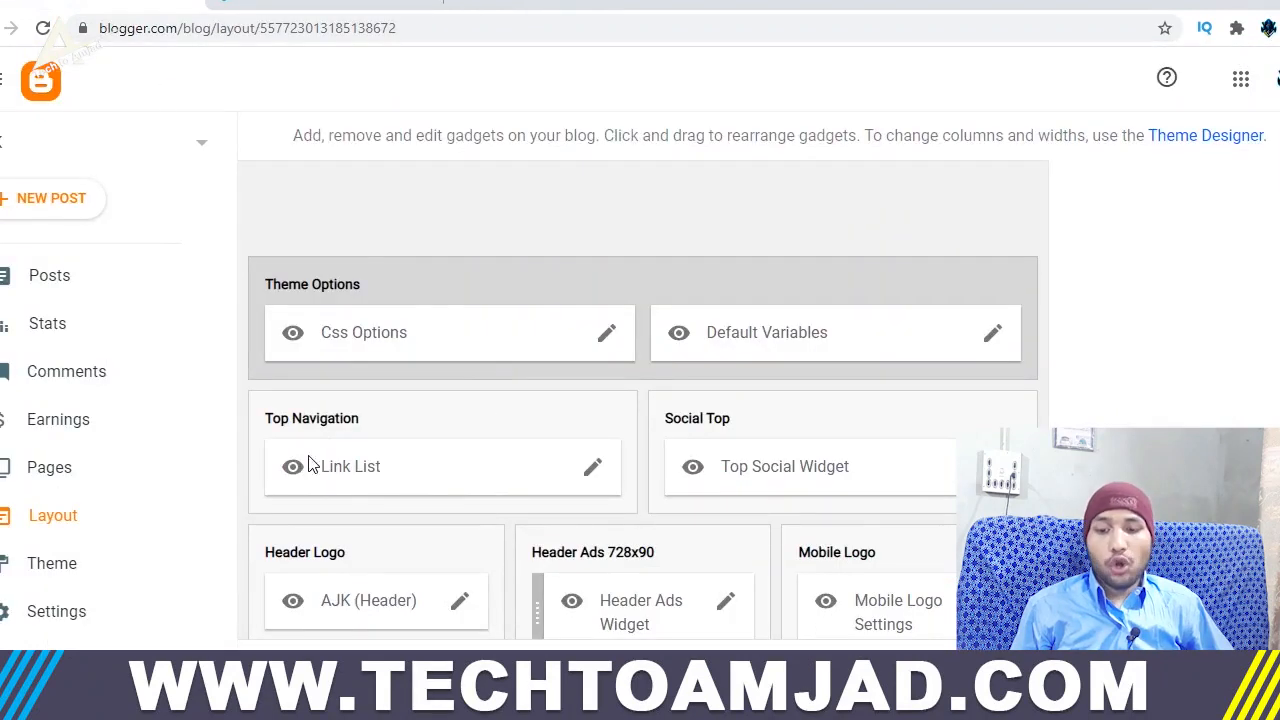
{"action": "left_click", "coordinate": [592, 474]}
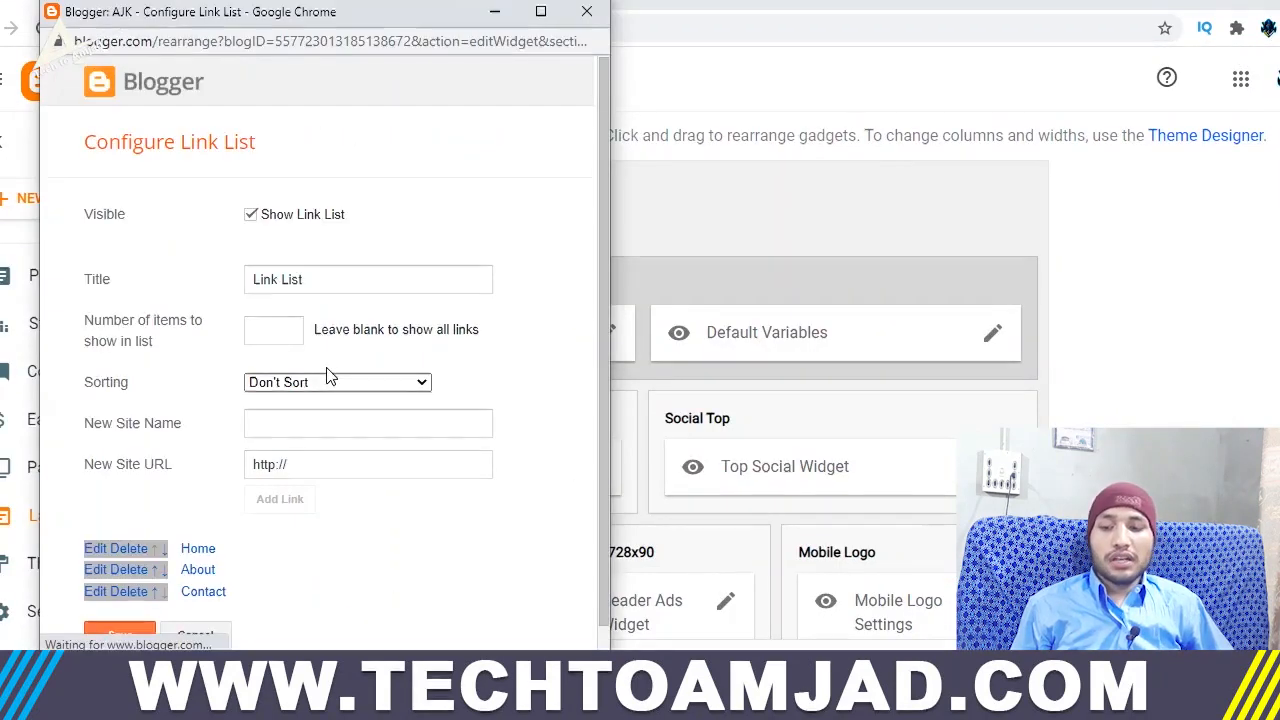
{"action": "scroll", "coordinate": [249, 420], "scroll_direction": "down", "scroll_amount": 1}
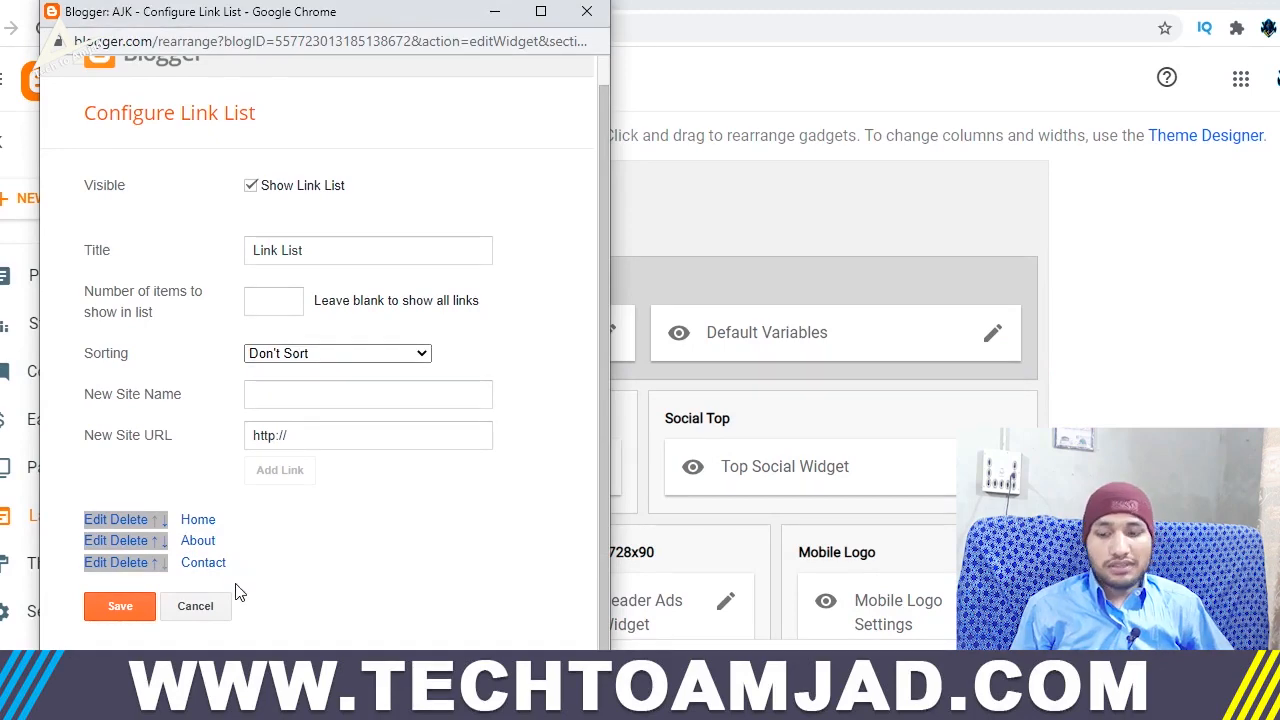
{"action": "left_click", "coordinate": [195, 606]}
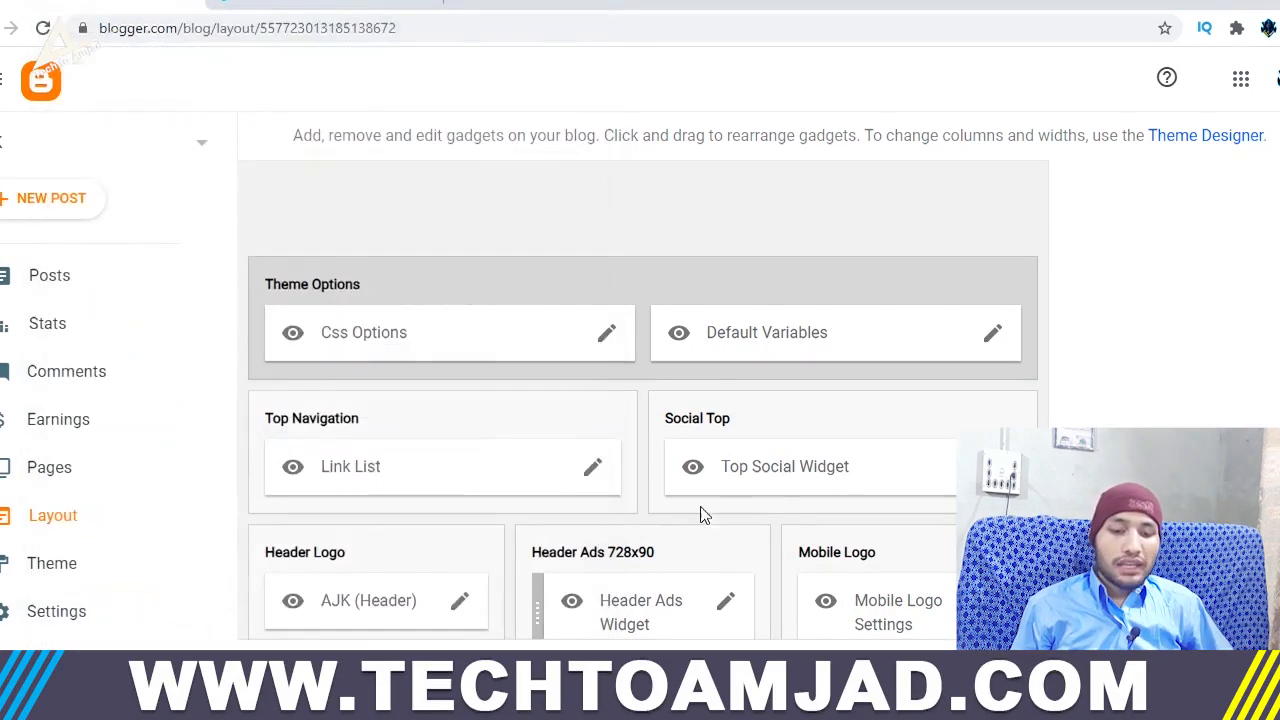
Step: Open the Top Social Widget's settings, review its social links, and save the gadget
{"action": "scroll", "coordinate": [785, 507], "scroll_direction": "down", "scroll_amount": 1}
{"action": "scroll", "coordinate": [785, 507], "scroll_direction": "down", "scroll_amount": 2}
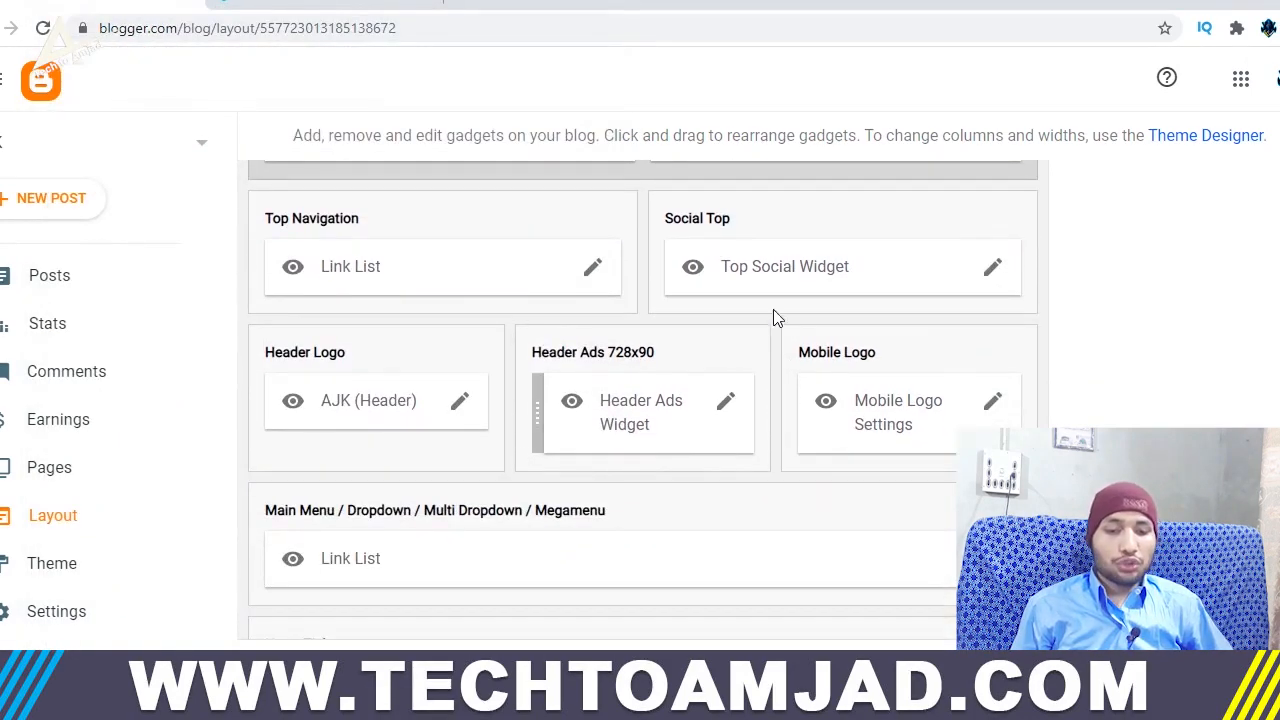
{"action": "left_click", "coordinate": [1003, 272]}
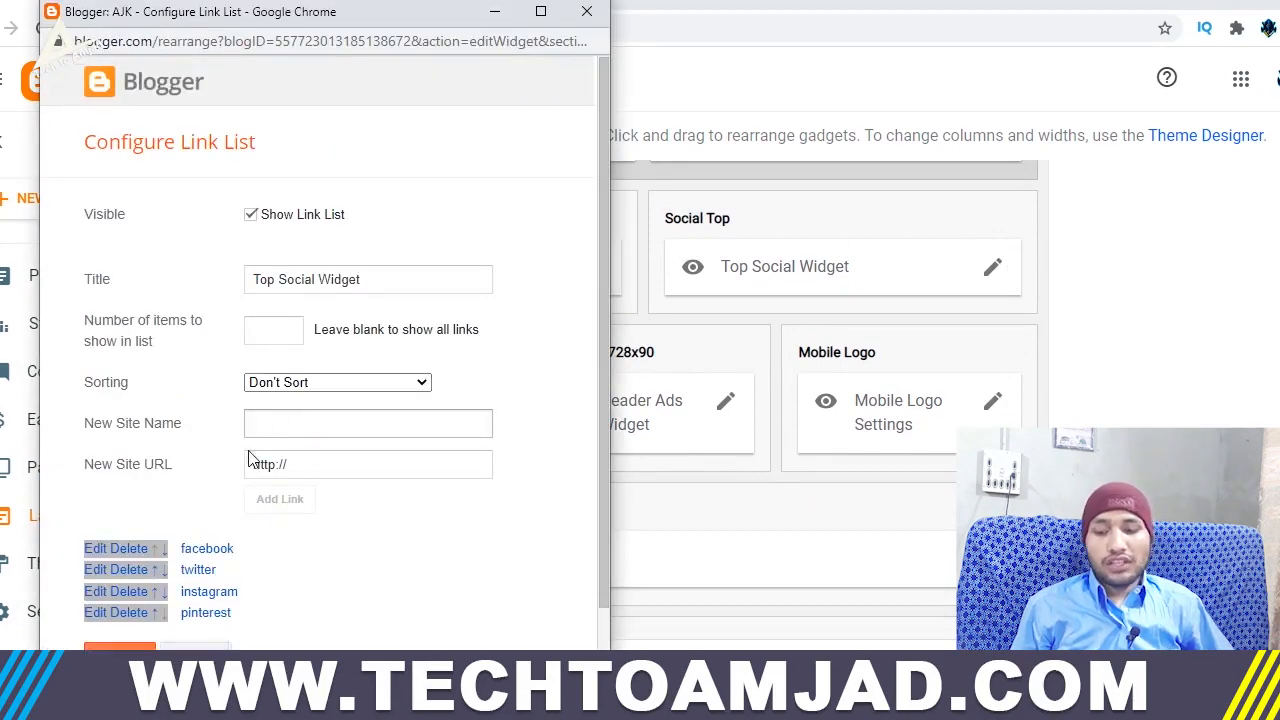
{"action": "scroll", "coordinate": [235, 480], "scroll_direction": "down", "scroll_amount": 1}
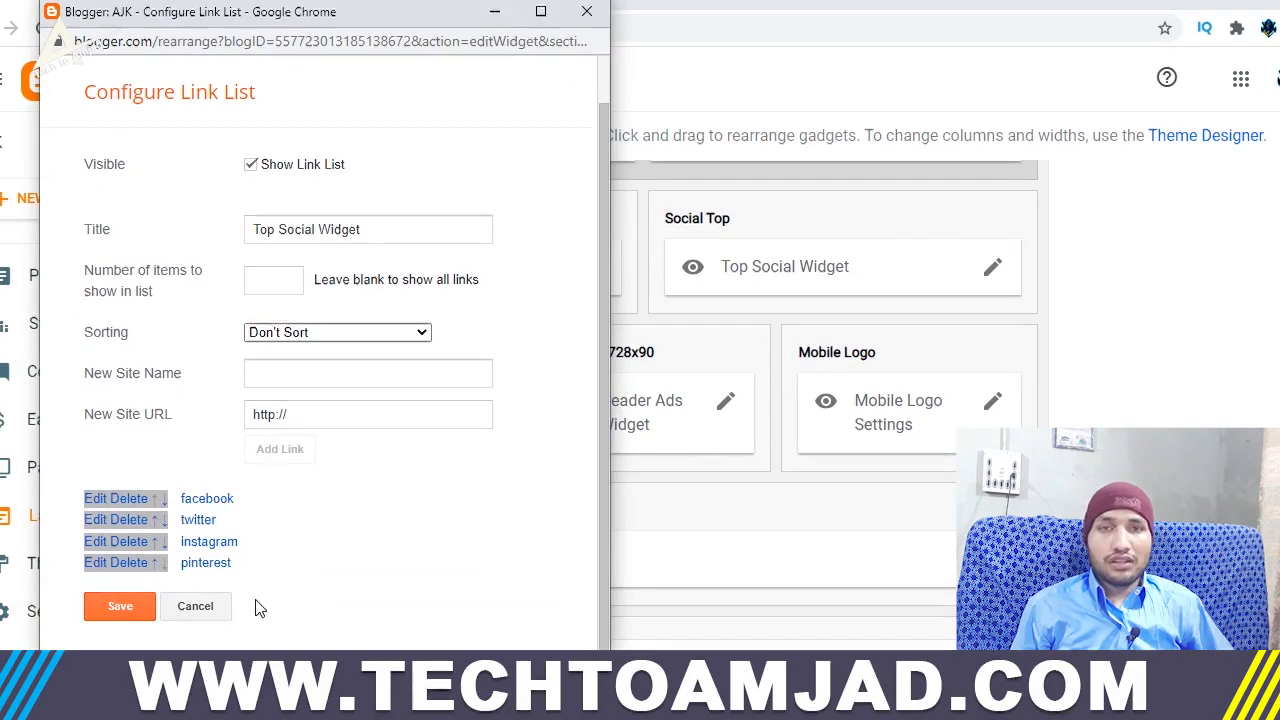
{"action": "left_click", "coordinate": [142, 606]}
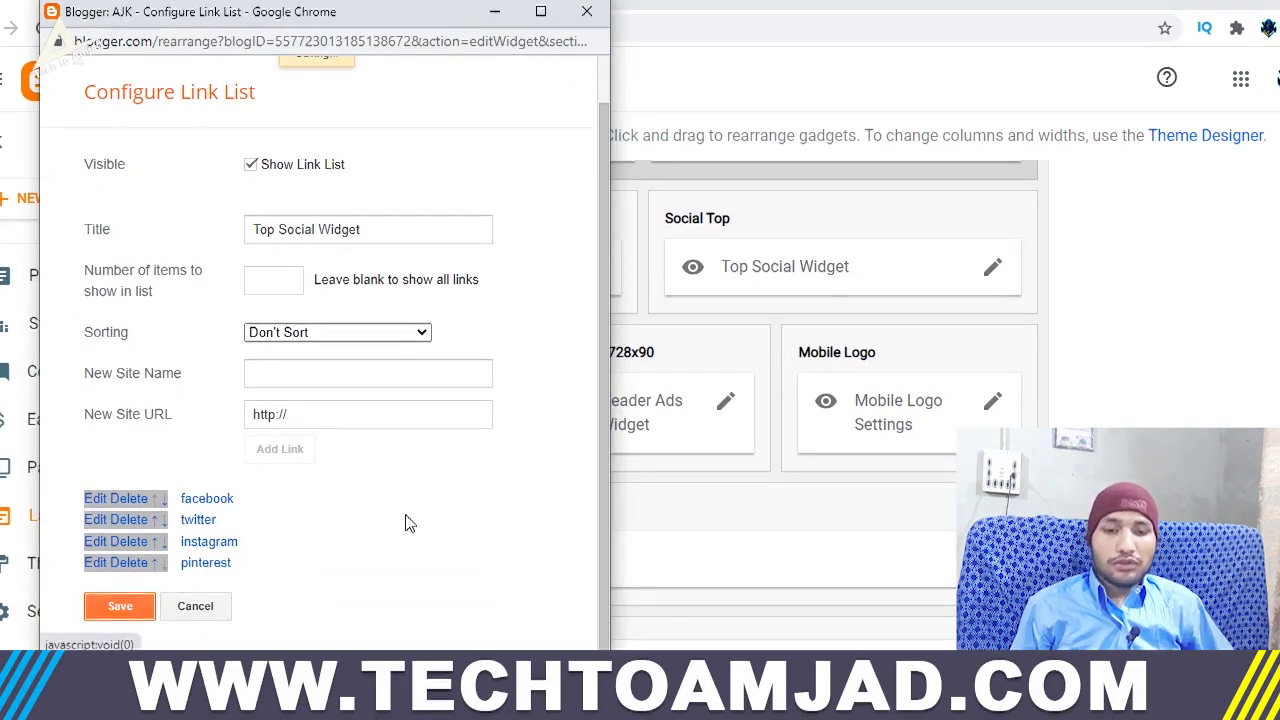
Step: Replace the Header Logo image with the jjjjj file from the AJK logo folder, save it, and check the live blog
{"action": "scroll", "coordinate": [620, 434], "scroll_direction": "down", "scroll_amount": 1}
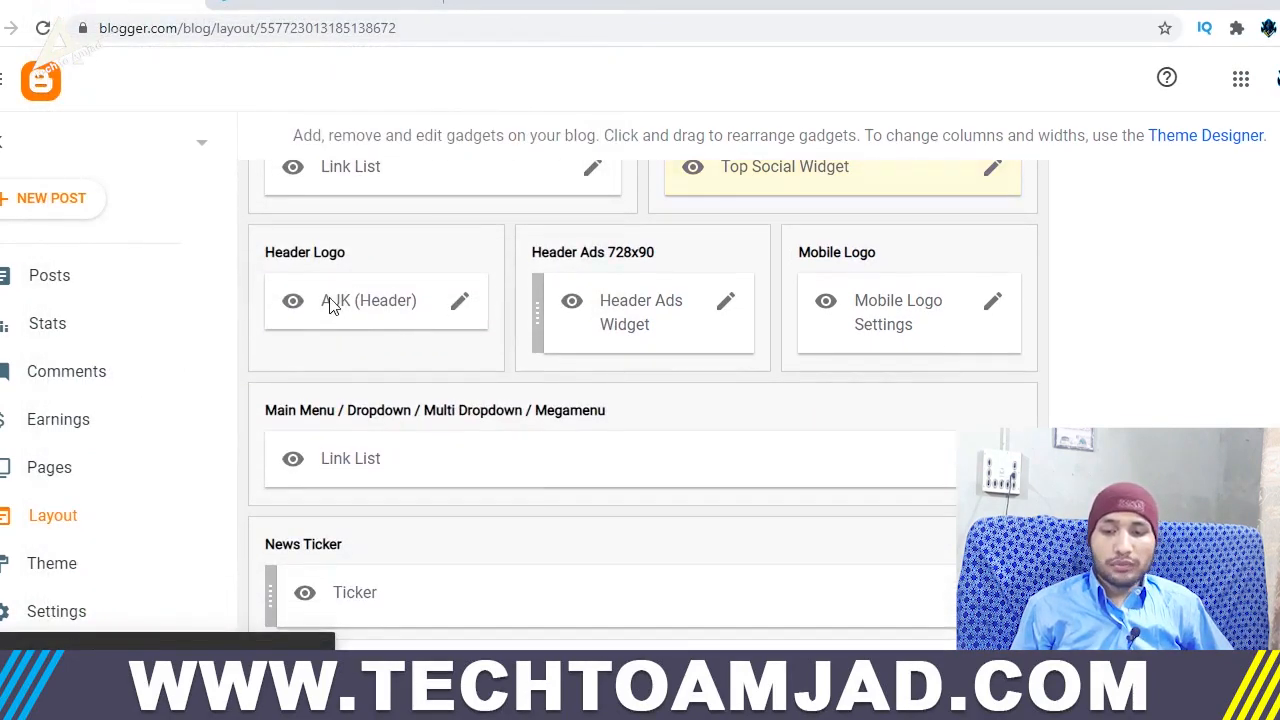
{"action": "left_click", "coordinate": [460, 302]}
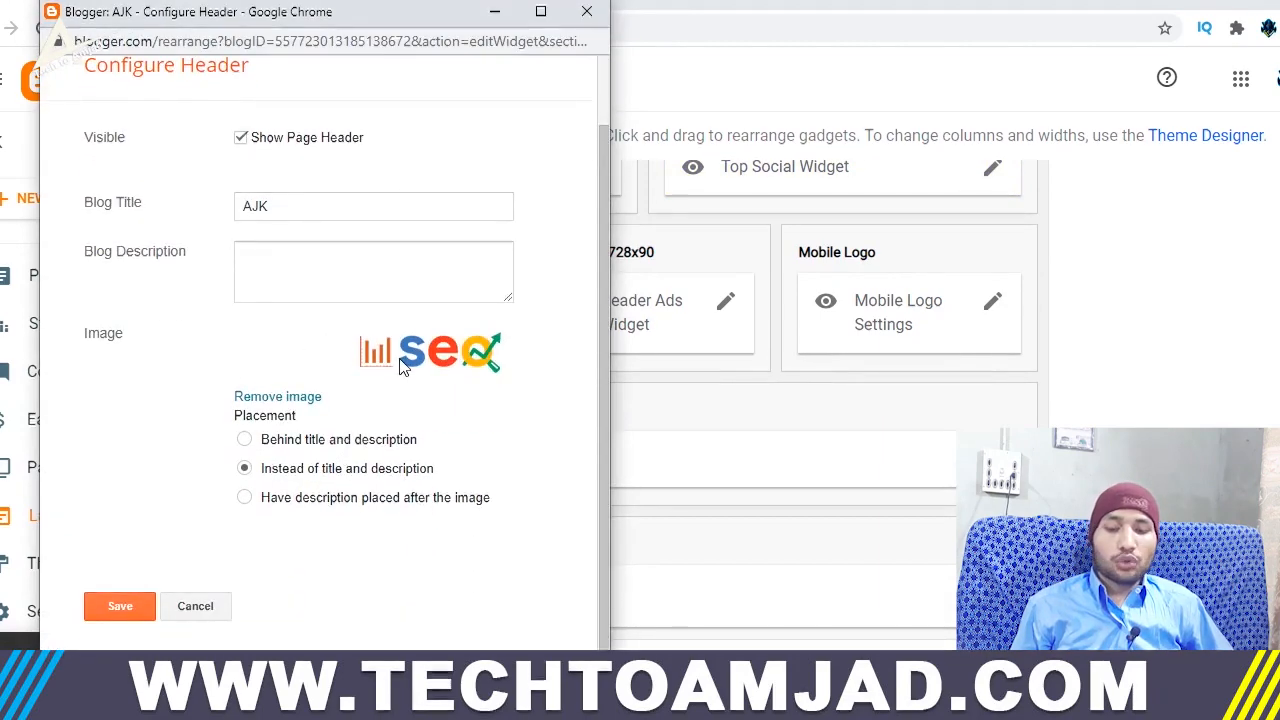
{"action": "left_click", "coordinate": [278, 398]}
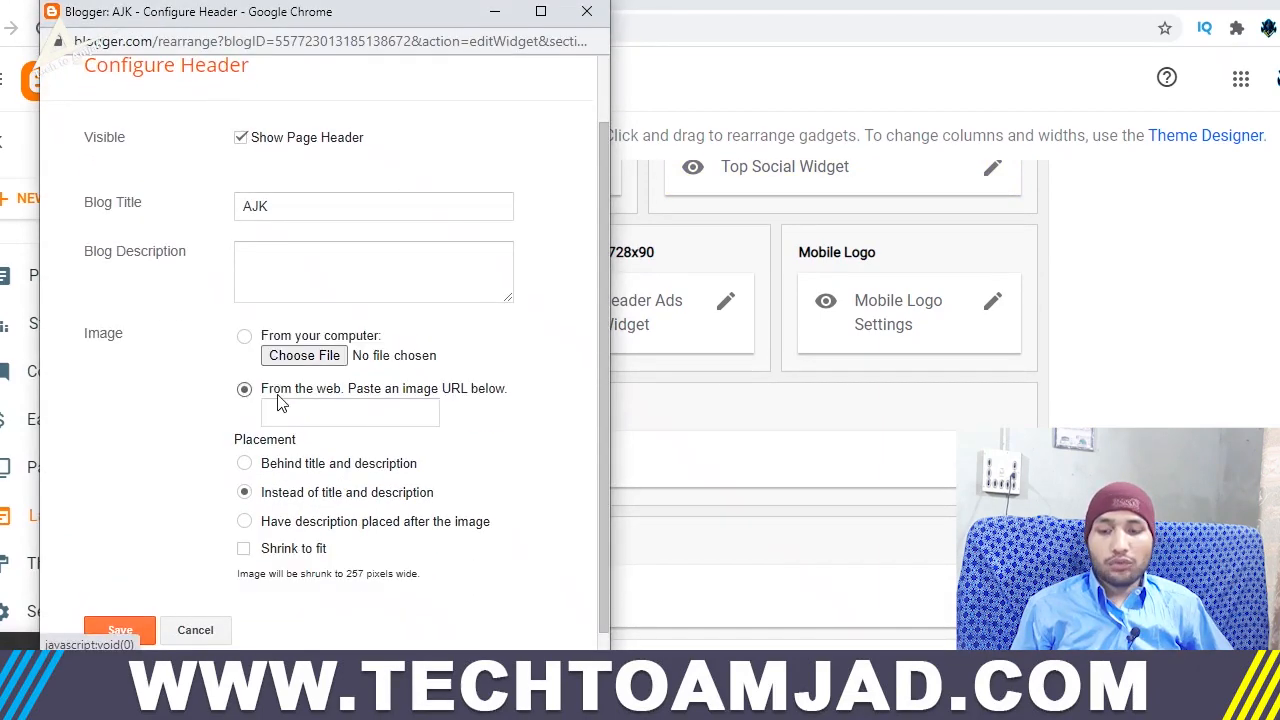
{"action": "left_click", "coordinate": [327, 360]}
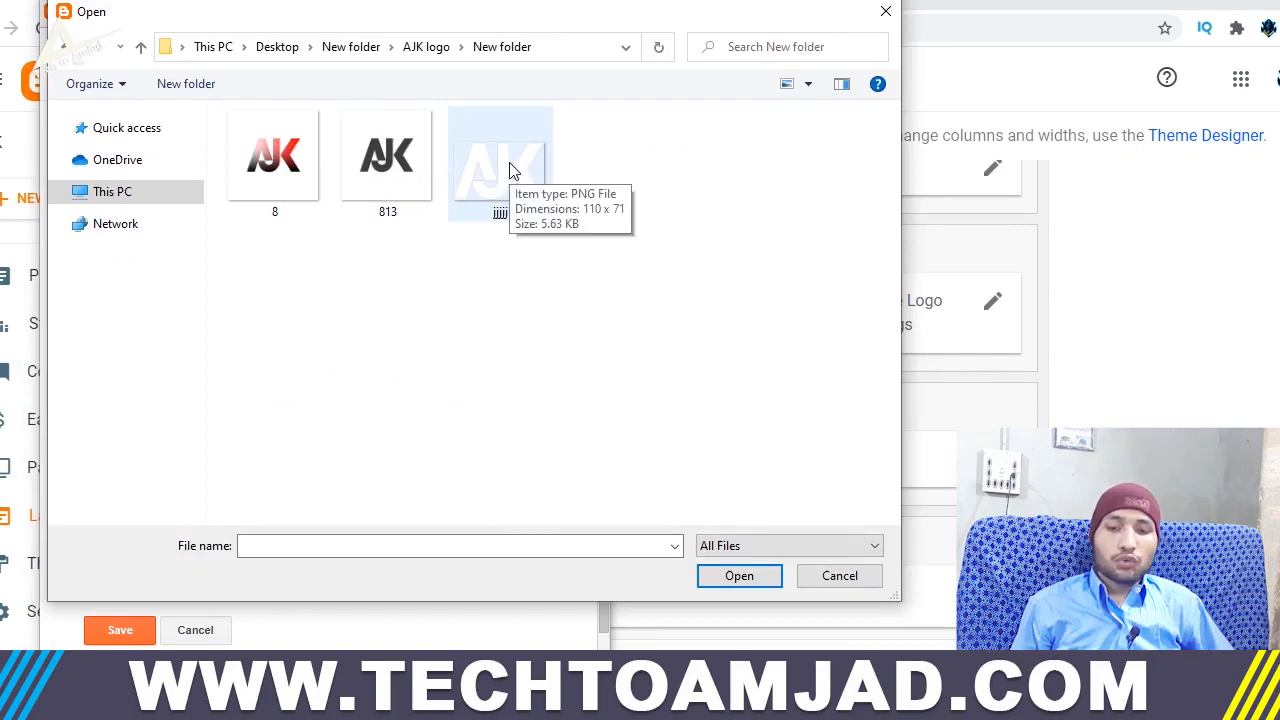
{"action": "left_click_drag", "start_coordinate": [432, 22], "coordinate": [417, 70]}
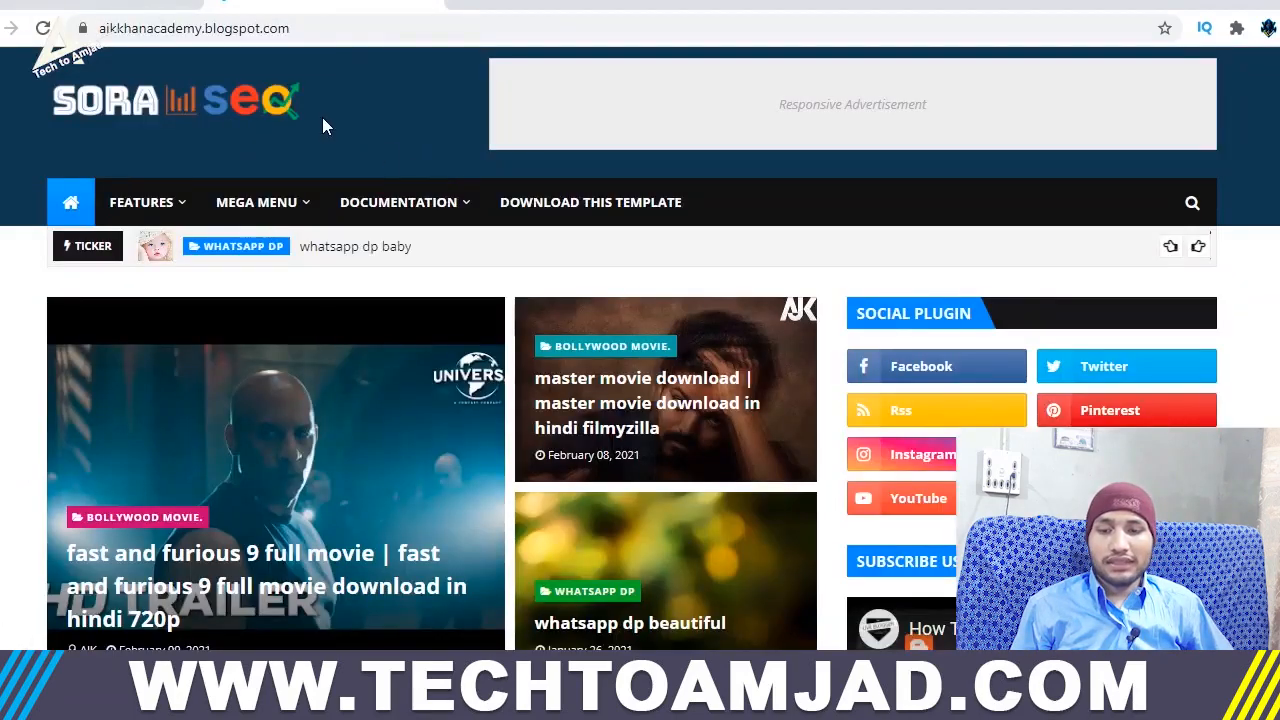
{"action": "mouse_move", "coordinate": [518, 700]}
{"action": "left_click", "coordinate": [622, 614]}
{"action": "left_click", "coordinate": [467, 221]}
{"action": "left_click", "coordinate": [716, 631]}
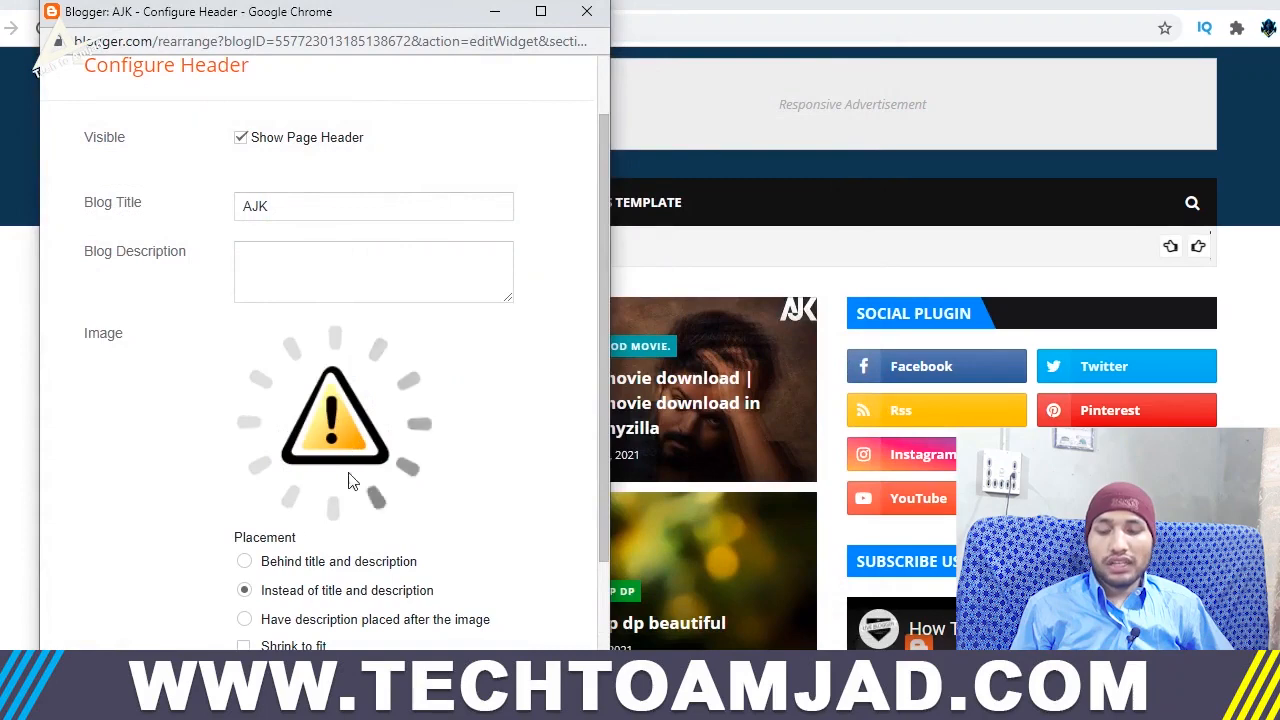
{"action": "left_click", "coordinate": [120, 618]}
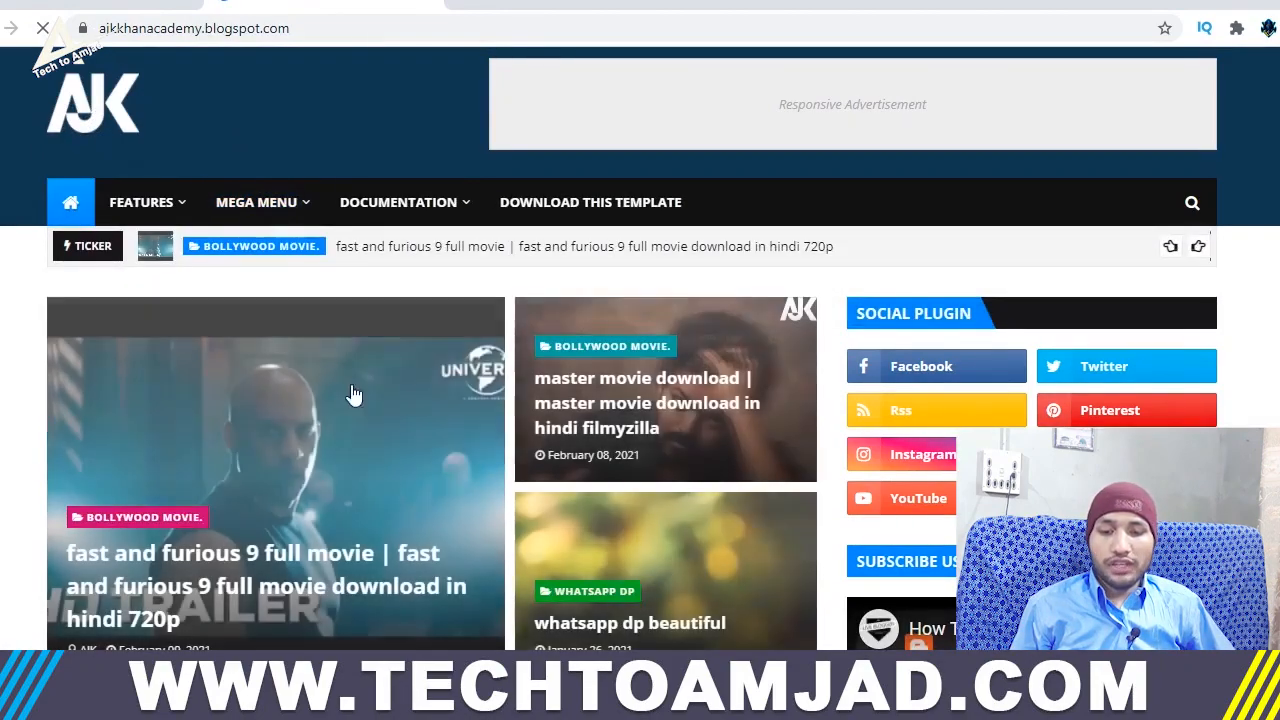
{"action": "scroll", "coordinate": [368, 530], "scroll_direction": "down", "scroll_amount": 5}
{"action": "scroll", "coordinate": [375, 500], "scroll_direction": "up", "scroll_amount": 5}
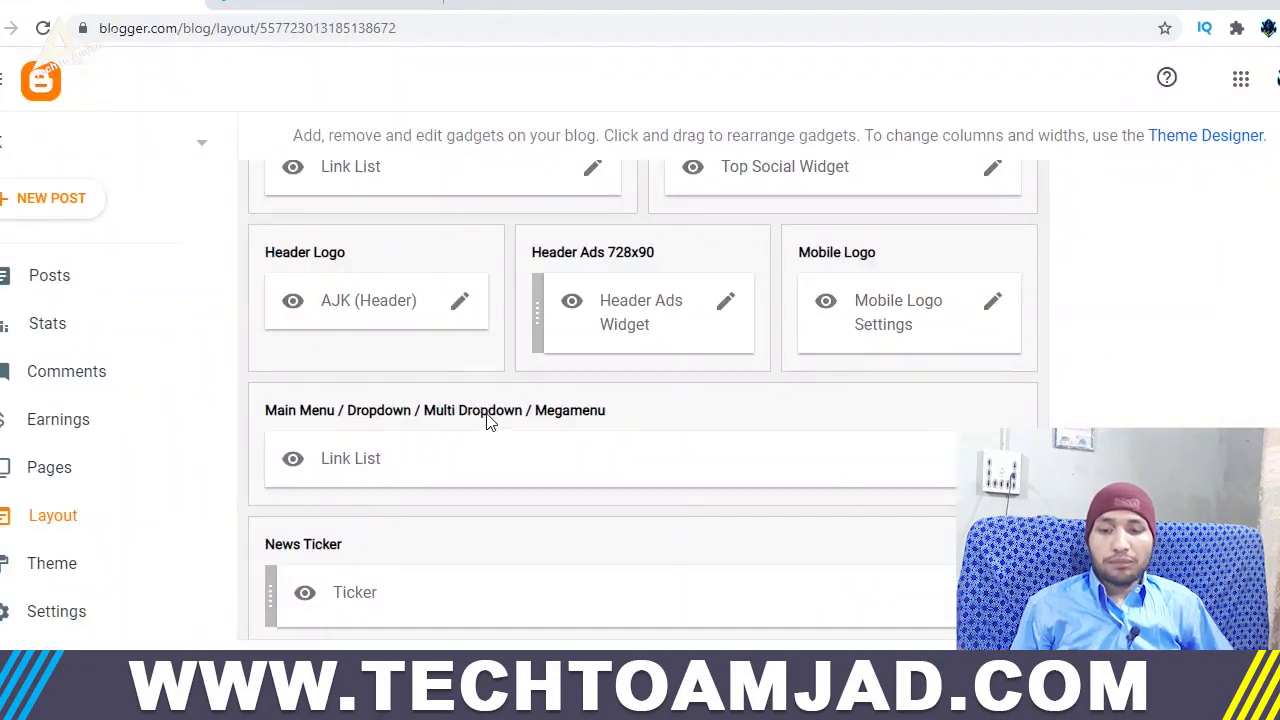
Step: Open the Header Ads Widget's settings, check the matching ad area on the live blog, and return to the settings window
{"action": "scroll", "coordinate": [488, 422], "scroll_direction": "down", "scroll_amount": 1}
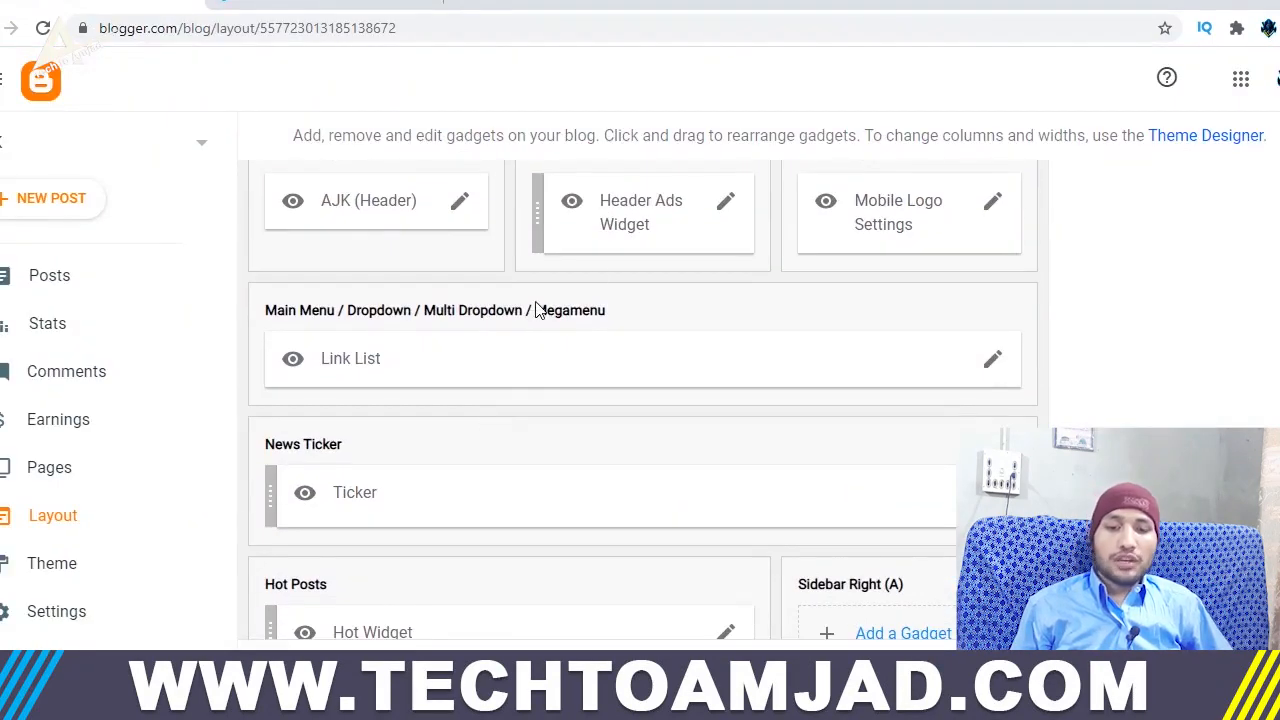
{"action": "left_click", "coordinate": [723, 208]}
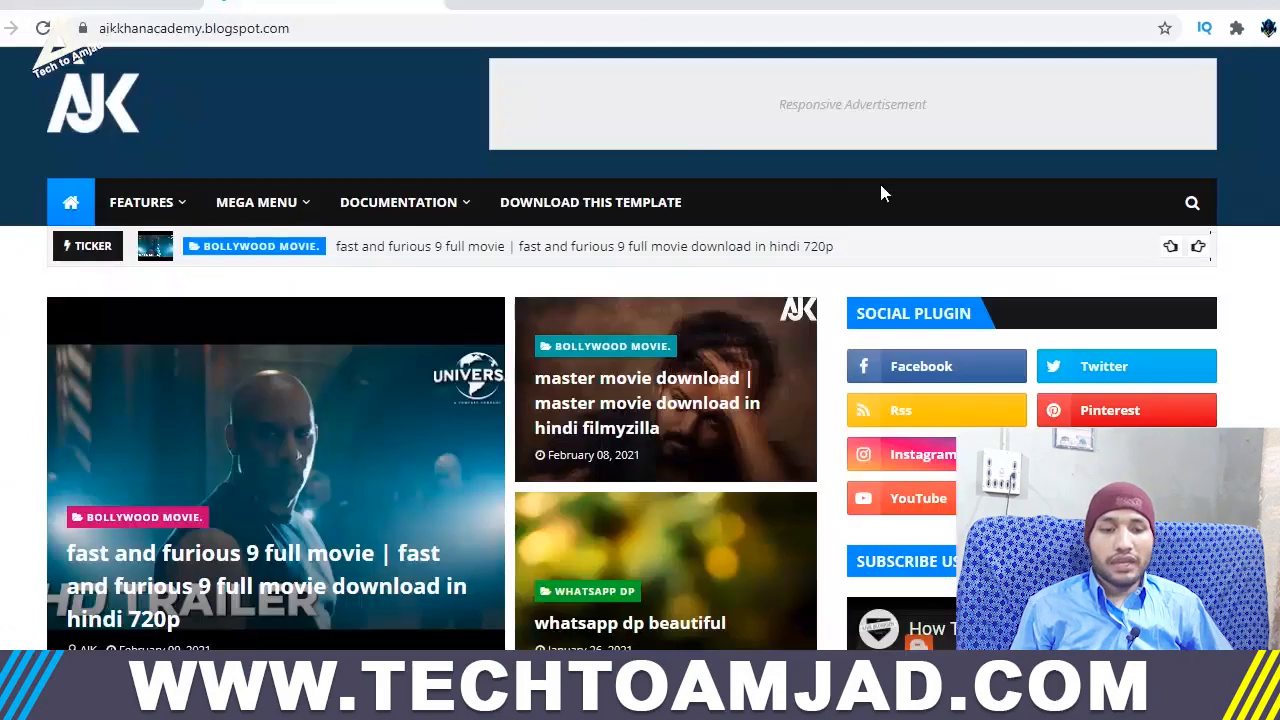
{"action": "left_click", "coordinate": [320, 2]}
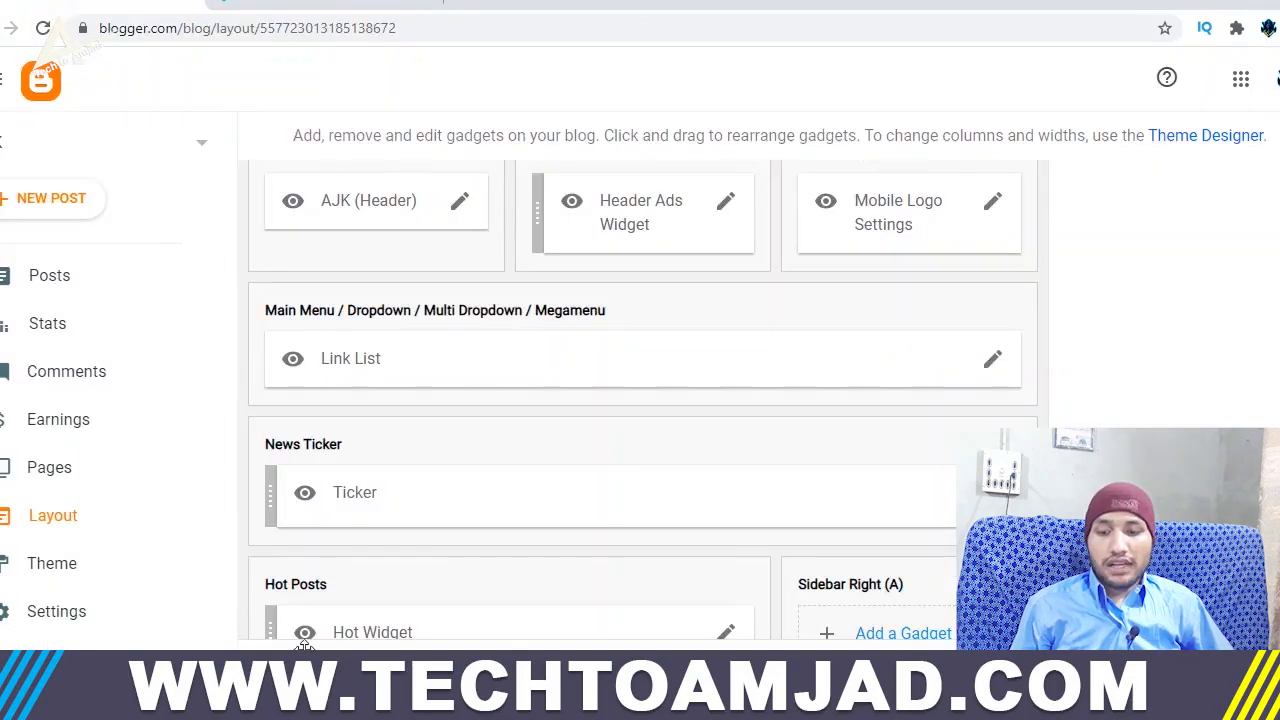
{"action": "mouse_move", "coordinate": [520, 703]}
{"action": "left_click", "coordinate": [630, 618]}
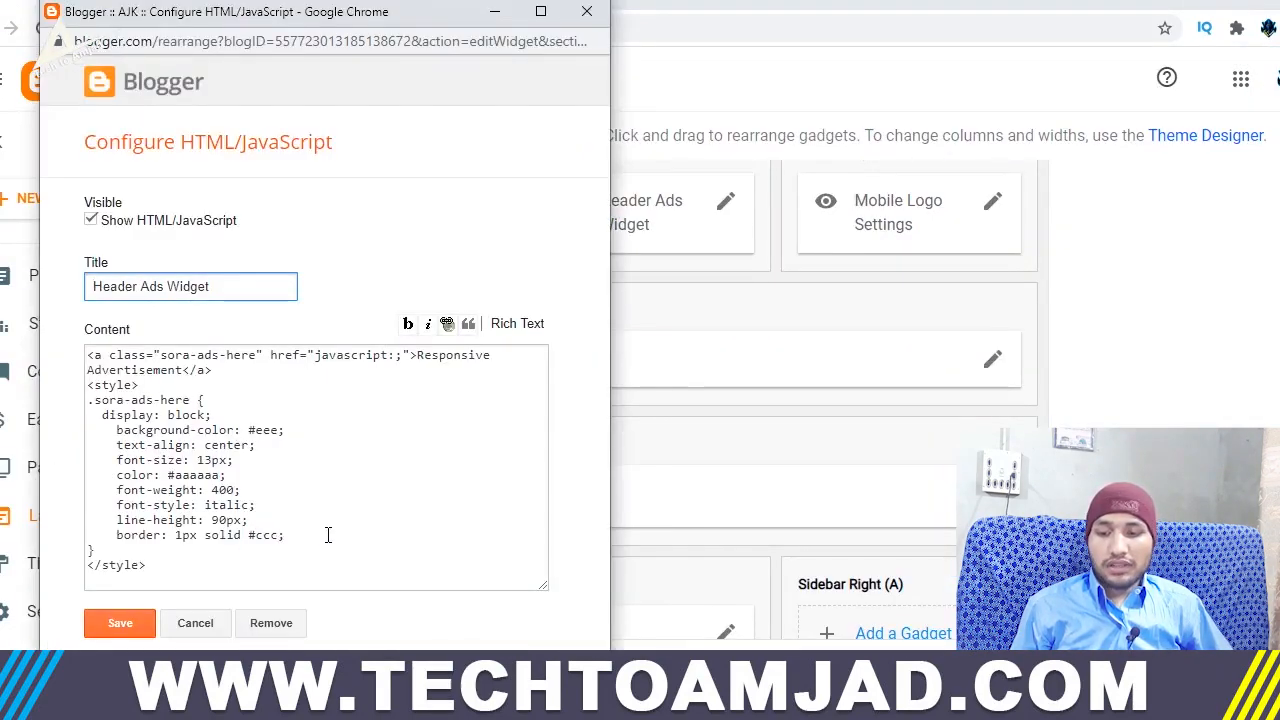
Step: Replace the Header Ads Widget's content code with "Ads", save it, and check the text in the live blog's header
{"action": "right_click", "coordinate": [213, 573]}
{"action": "left_click", "coordinate": [250, 461]}
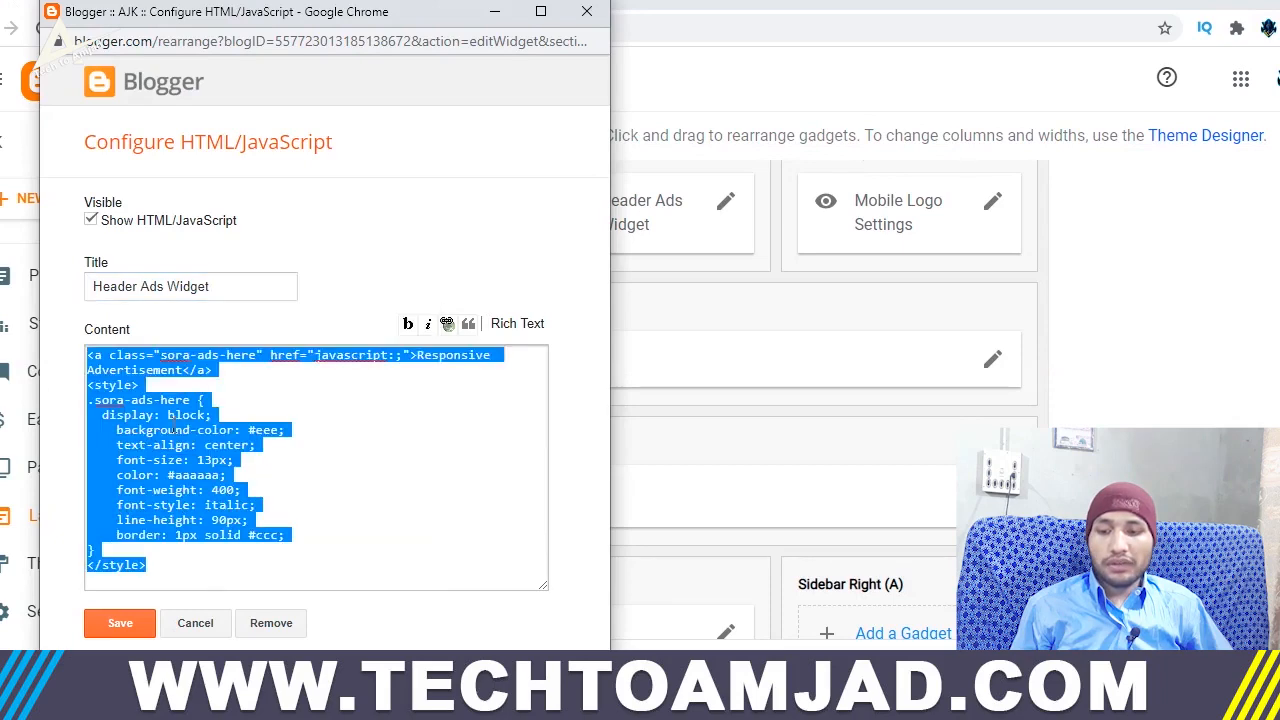
{"action": "right_click", "coordinate": [174, 426]}
{"action": "left_click", "coordinate": [220, 162]}
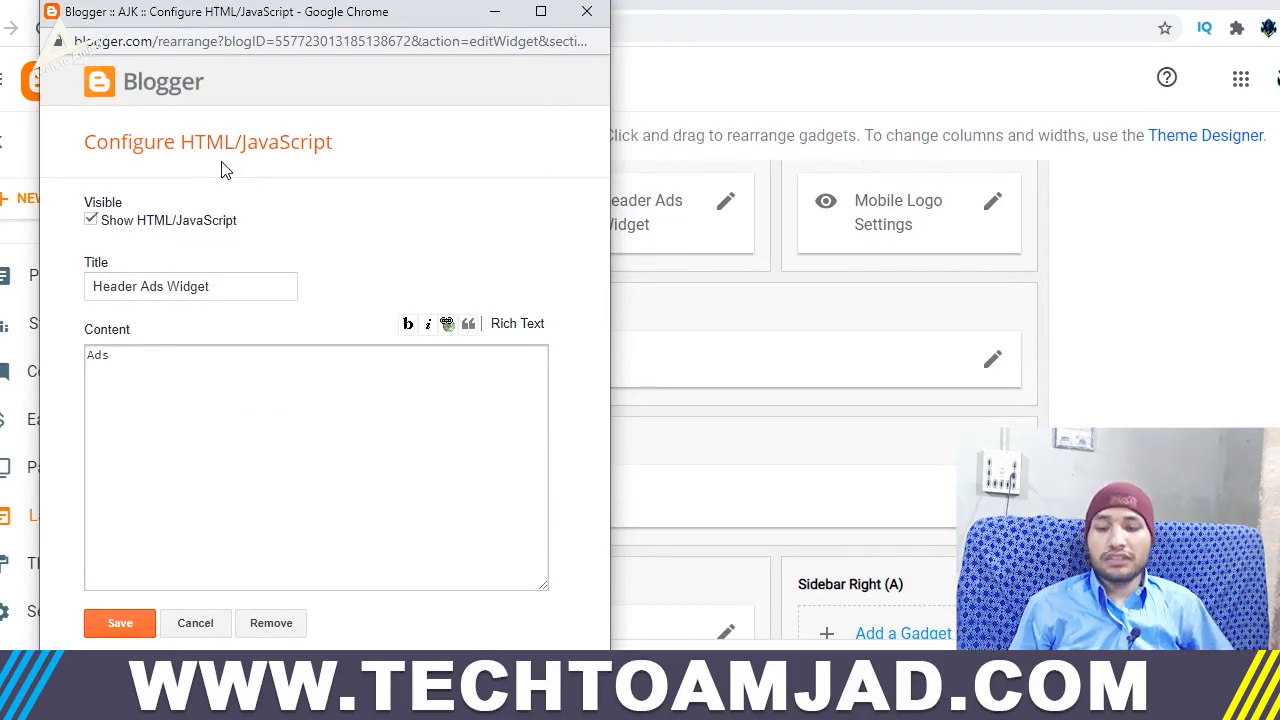
{"action": "left_click", "coordinate": [135, 623]}
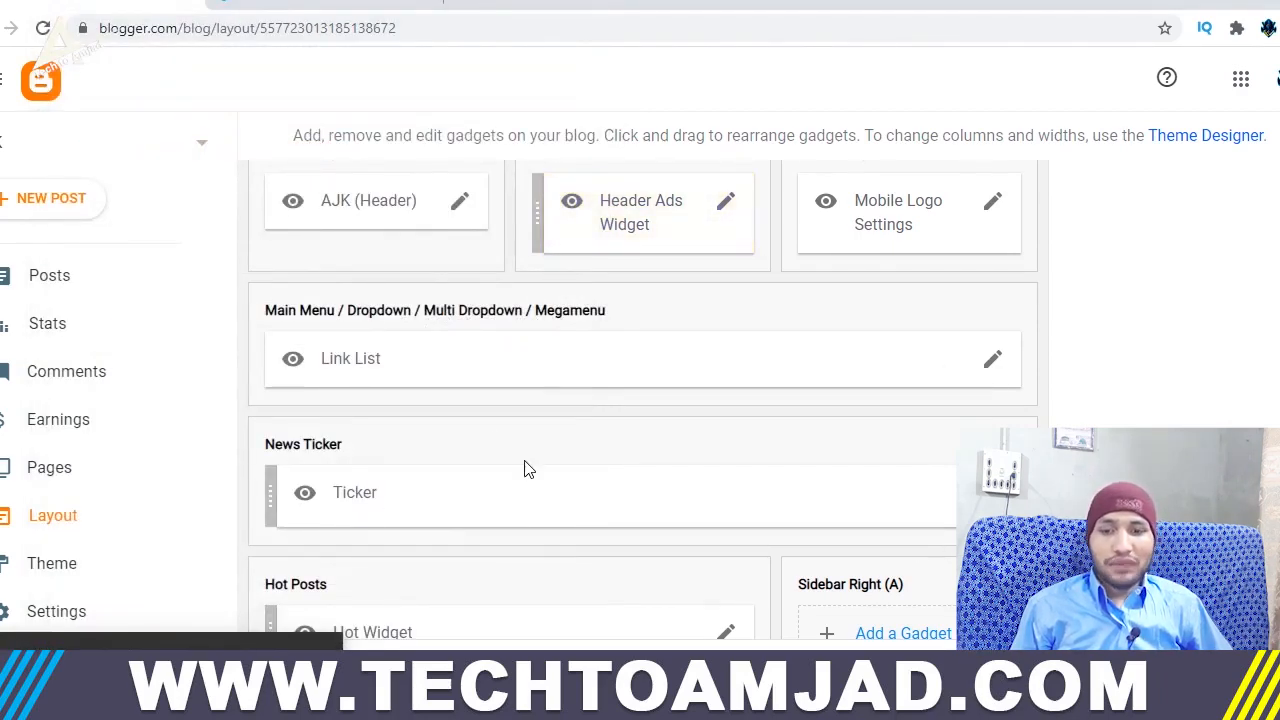
{"action": "left_click", "coordinate": [207, 6]}
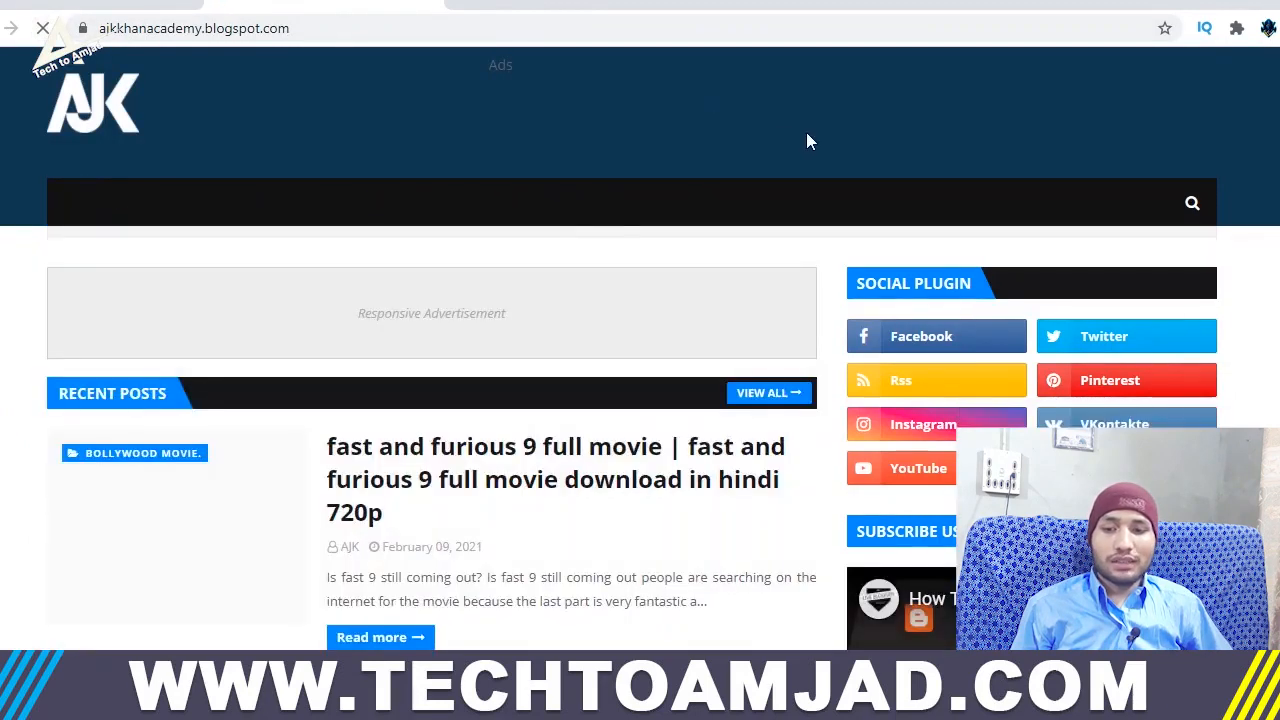
{"action": "left_click_drag", "start_coordinate": [477, 72], "coordinate": [537, 79]}
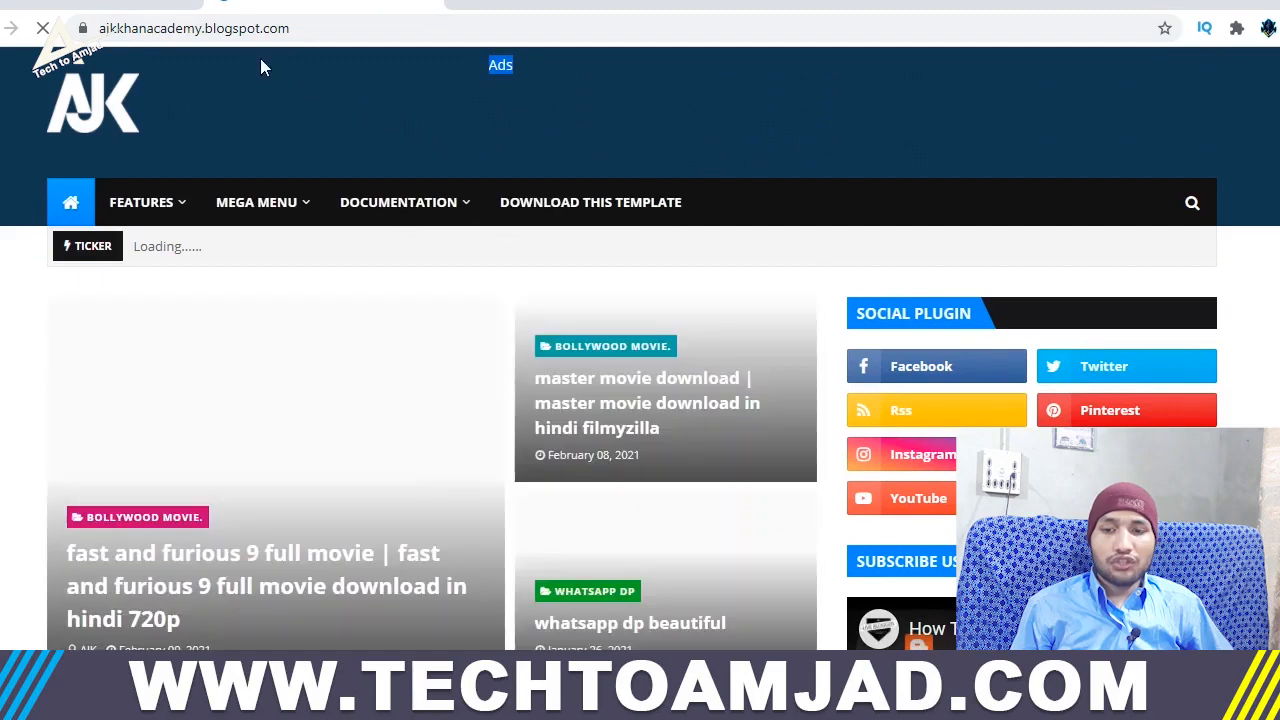
Step: Return to the layout, replace the Mobile Logo Settings image with the jjjjj file from the computer, and save
{"action": "left_click", "coordinate": [150, 5]}
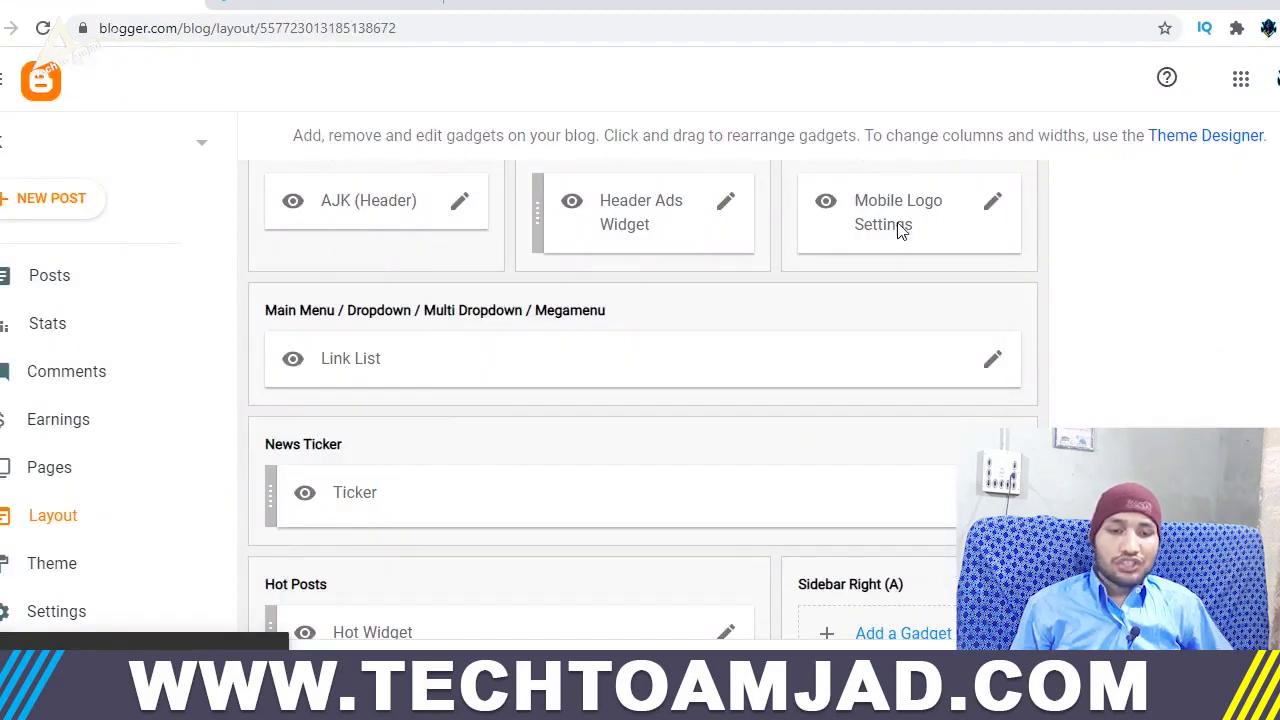
{"action": "left_click", "coordinate": [992, 207]}
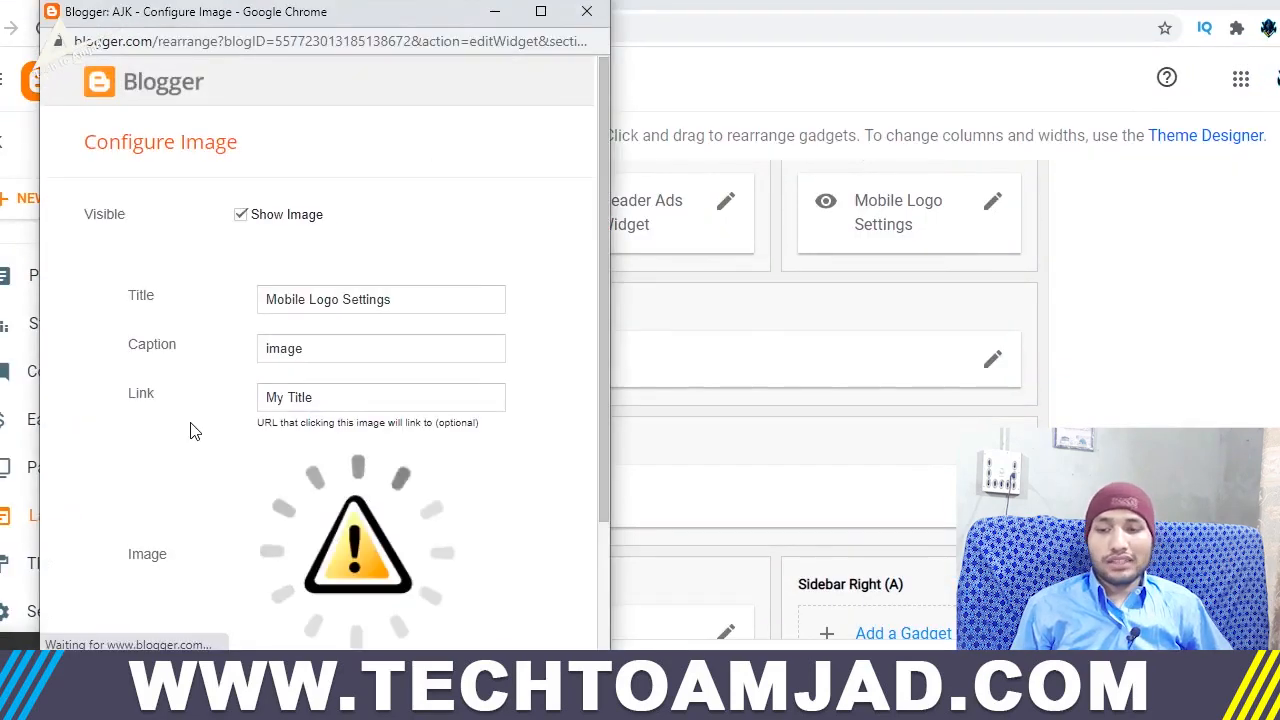
{"action": "scroll", "coordinate": [260, 480], "scroll_direction": "down", "scroll_amount": 1}
{"action": "left_click", "coordinate": [272, 478]}
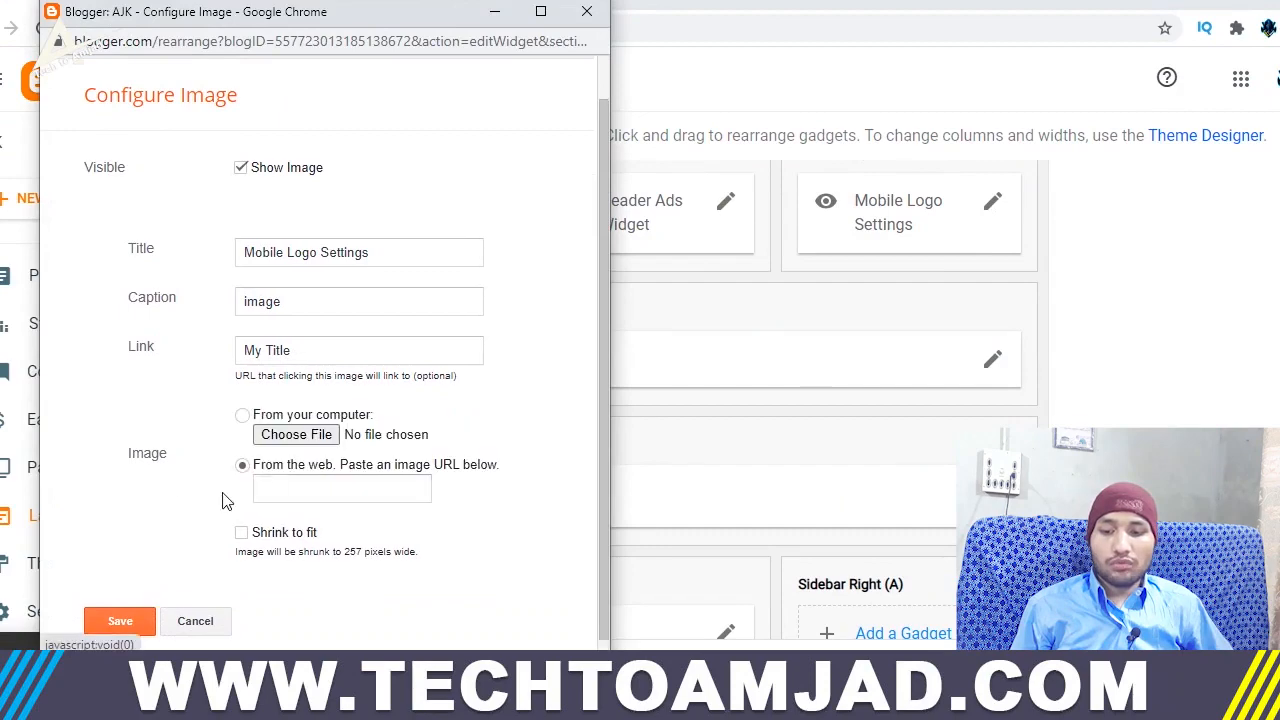
{"action": "left_click", "coordinate": [296, 437]}
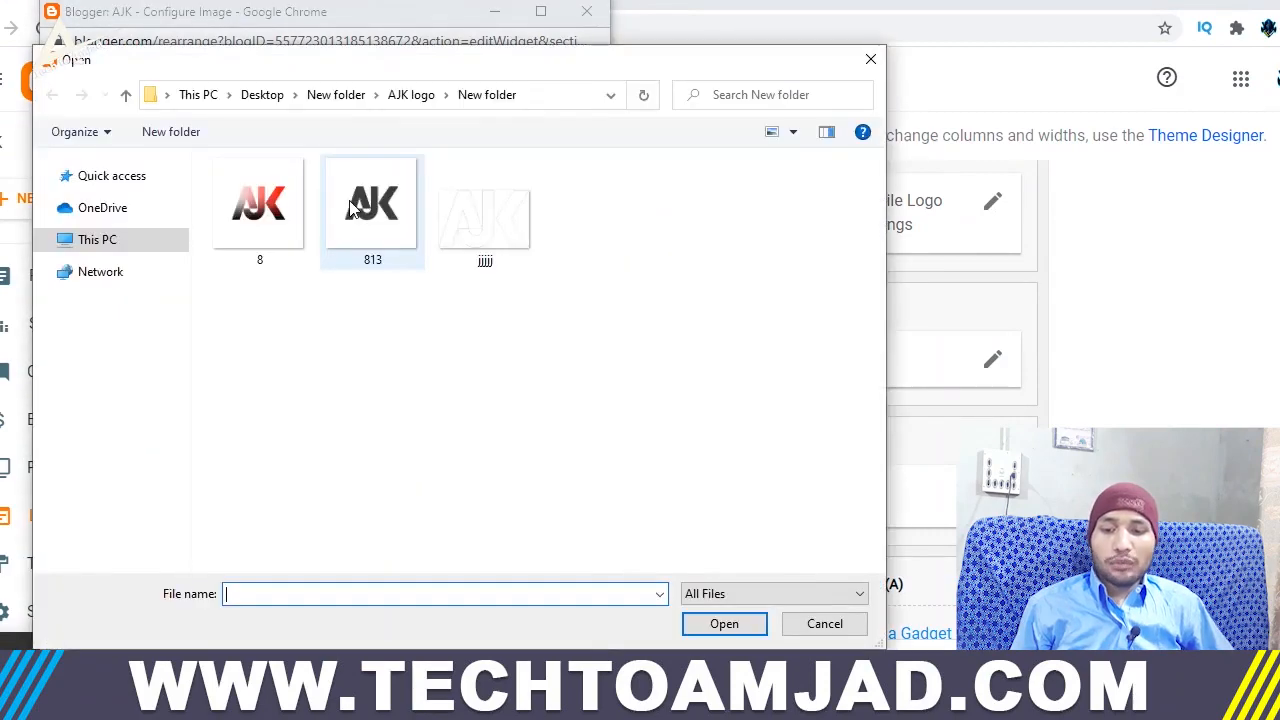
{"action": "left_click", "coordinate": [480, 225]}
{"action": "left_click", "coordinate": [720, 622]}
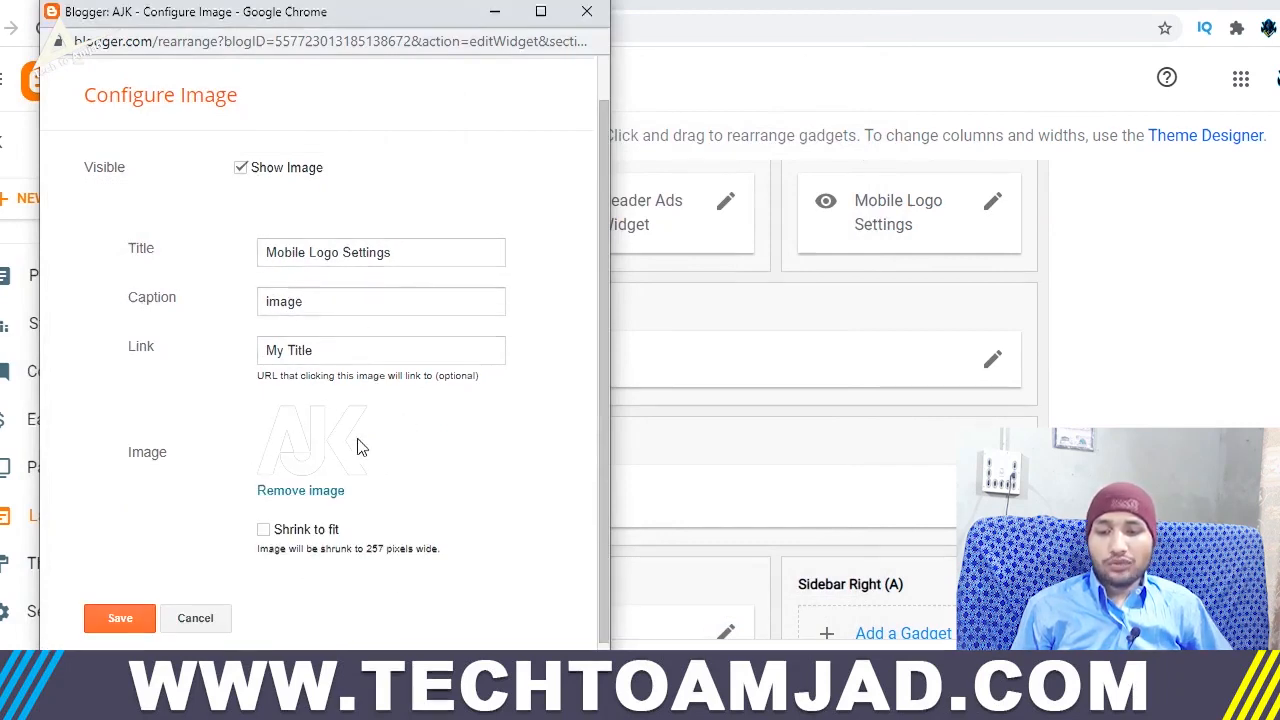
{"action": "left_click", "coordinate": [115, 600]}
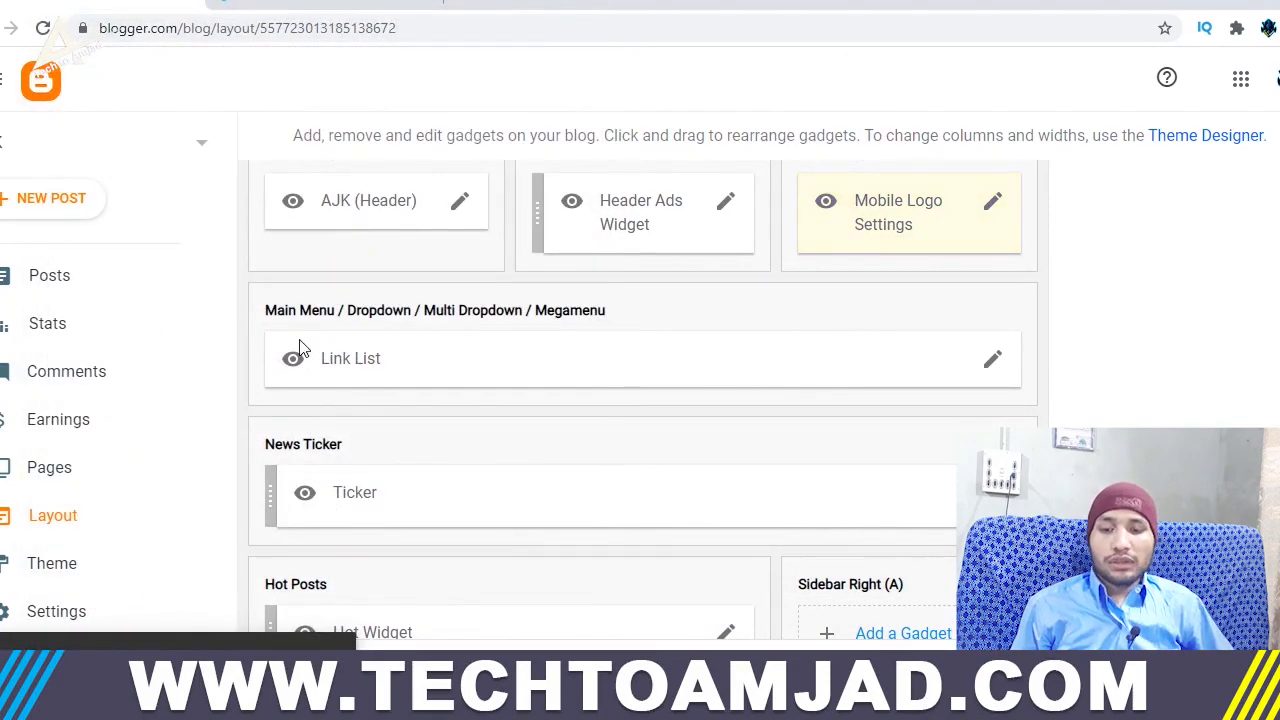
Step: Review the main menu Link List's entries and compare them with the live blog's navigation menu and Mega Menu
{"action": "left_click", "coordinate": [993, 375]}
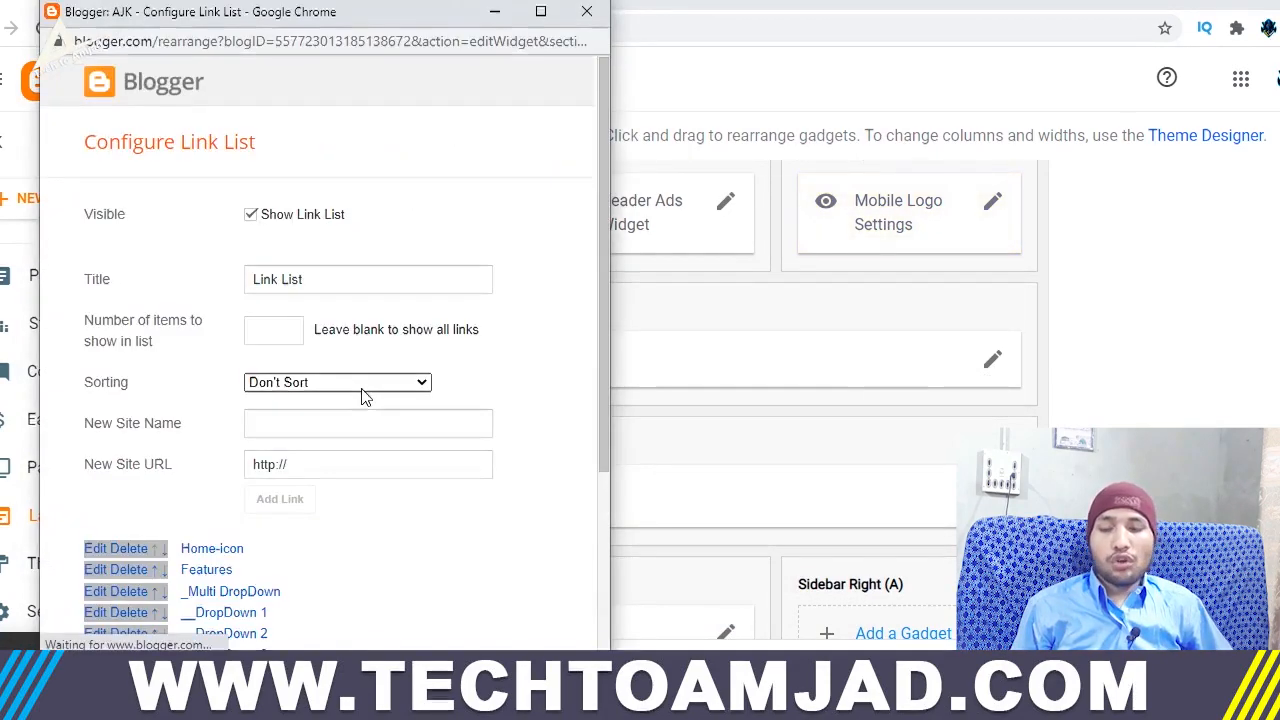
{"action": "scroll", "coordinate": [360, 400], "scroll_direction": "down", "scroll_amount": 3}
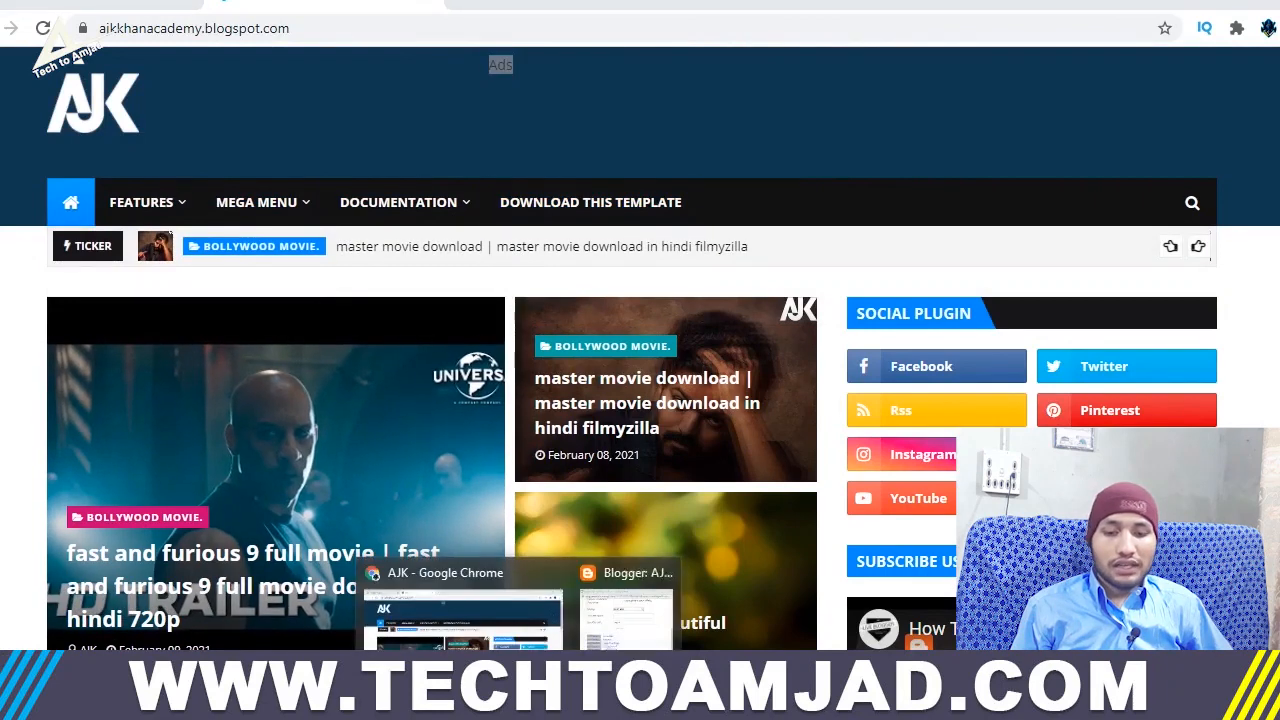
{"action": "left_click", "coordinate": [636, 610]}
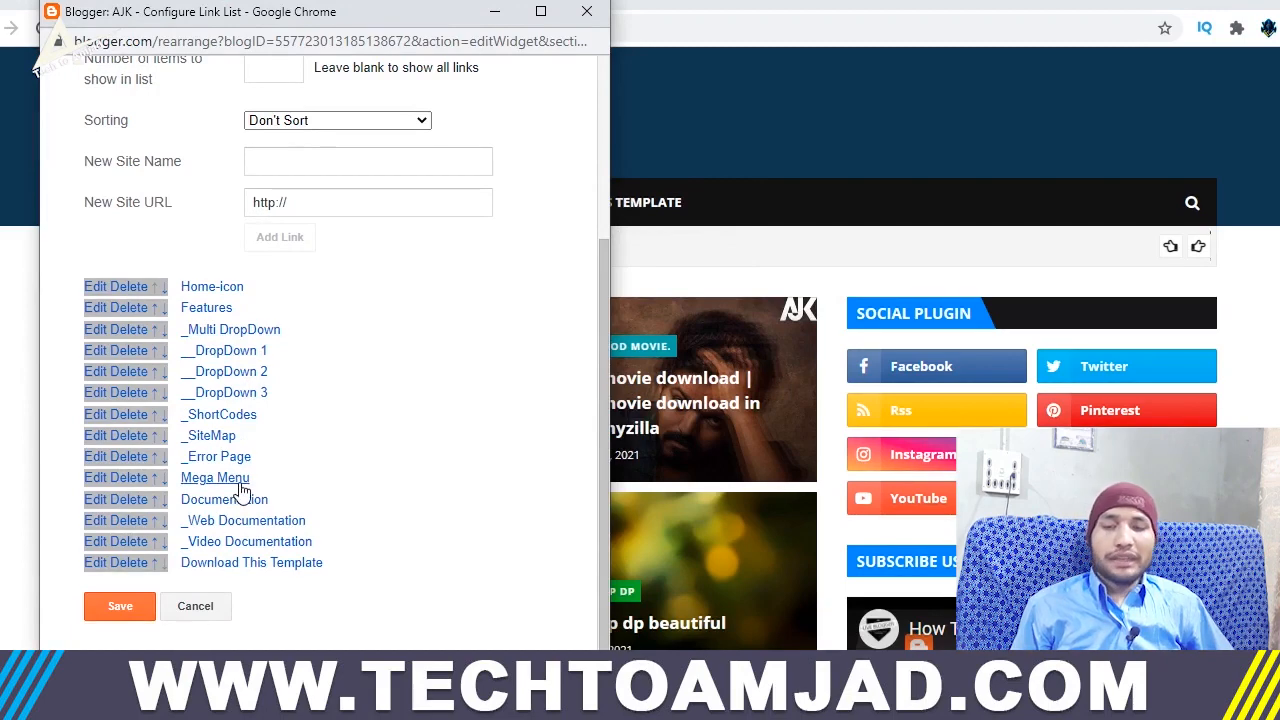
{"action": "left_click", "coordinate": [495, 11]}
{"action": "mouse_move", "coordinate": [260, 225]}
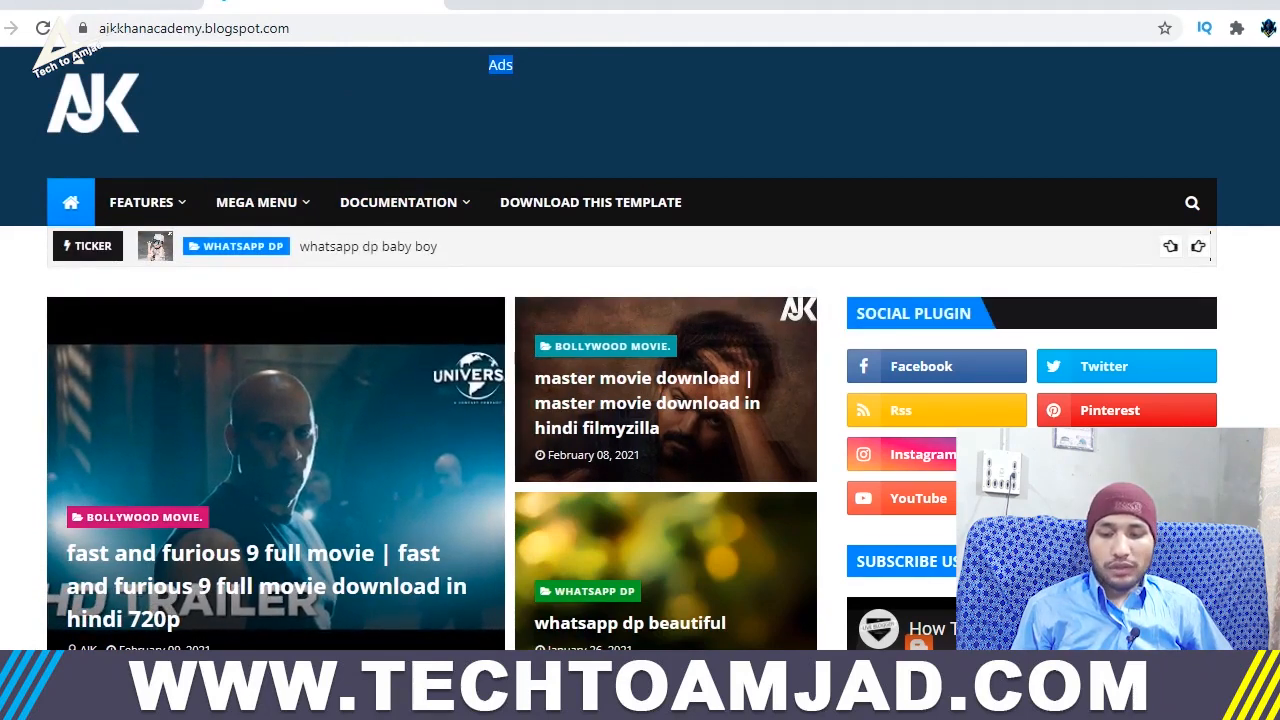
{"action": "mouse_move", "coordinate": [263, 202]}
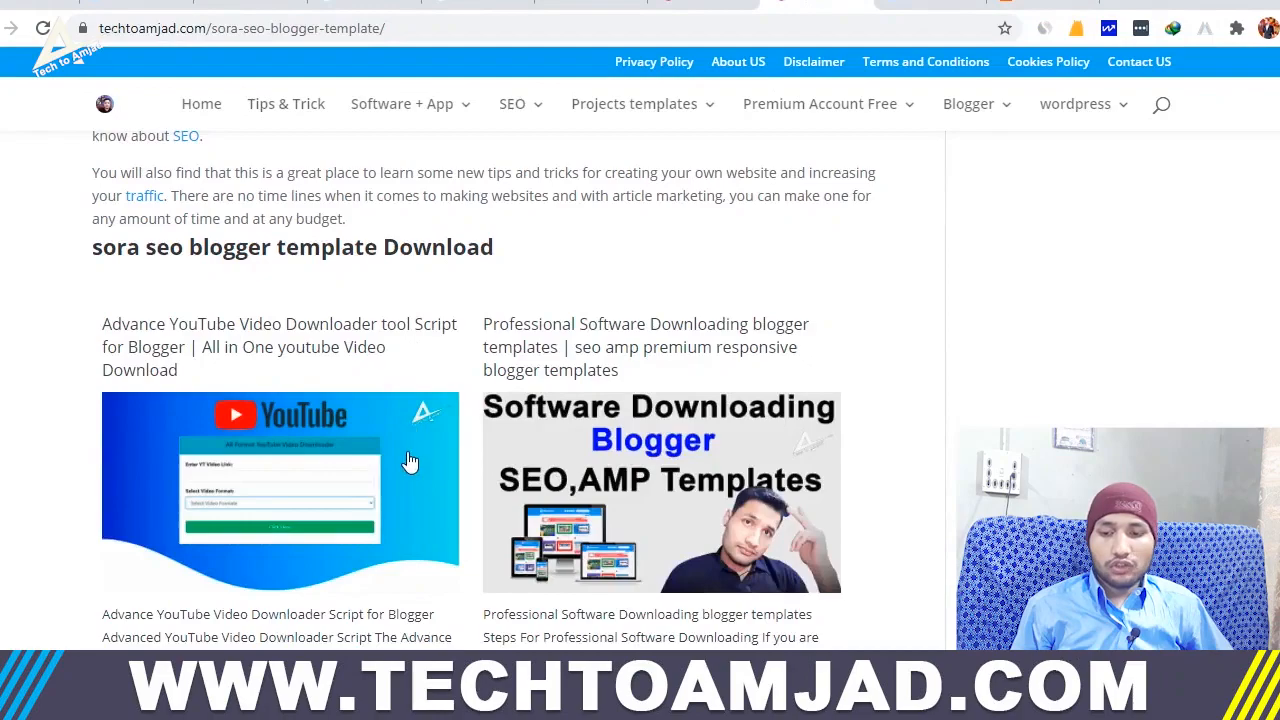
Step: Look over the techtoamjad.com template article and the Drive archive, and open the template's demo from the article
{"action": "scroll", "coordinate": [406, 457], "scroll_direction": "down", "scroll_amount": 5}
{"action": "scroll", "coordinate": [406, 457], "scroll_direction": "up", "scroll_amount": 5}
{"action": "left_click", "coordinate": [840, 16]}
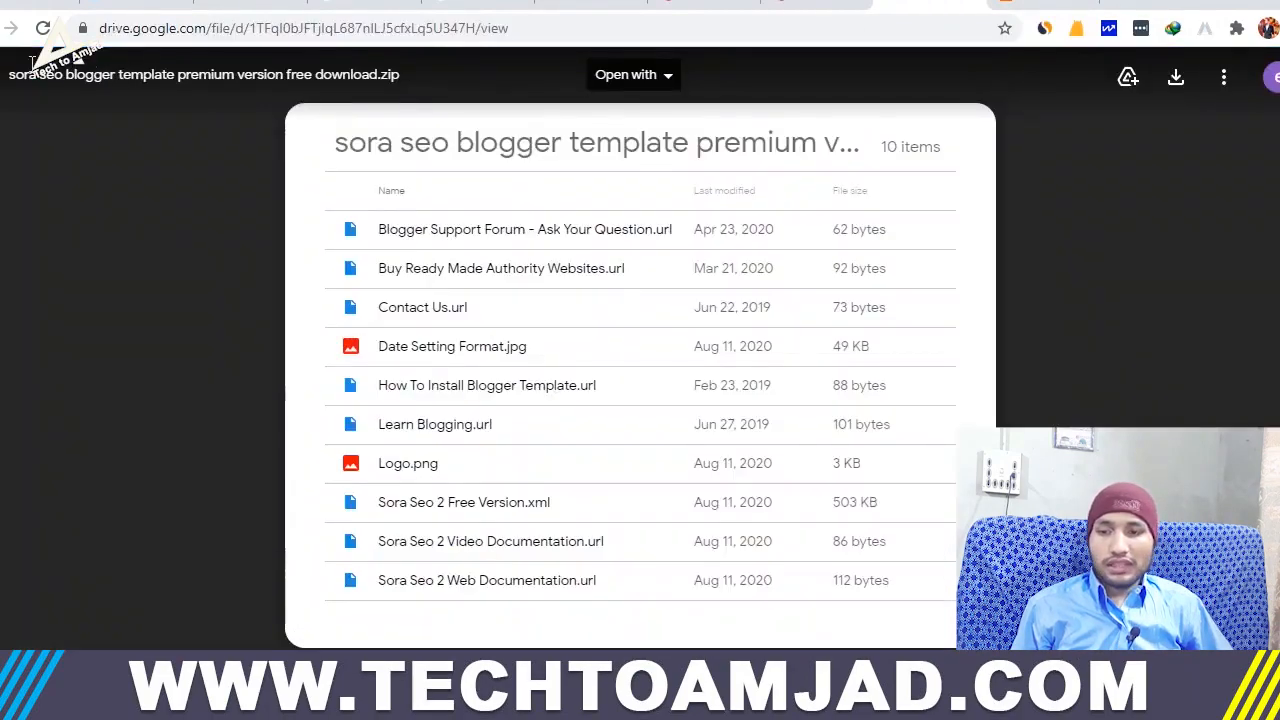
{"action": "left_click", "coordinate": [793, 4]}
{"action": "scroll", "coordinate": [417, 377], "scroll_direction": "up", "scroll_amount": 5}
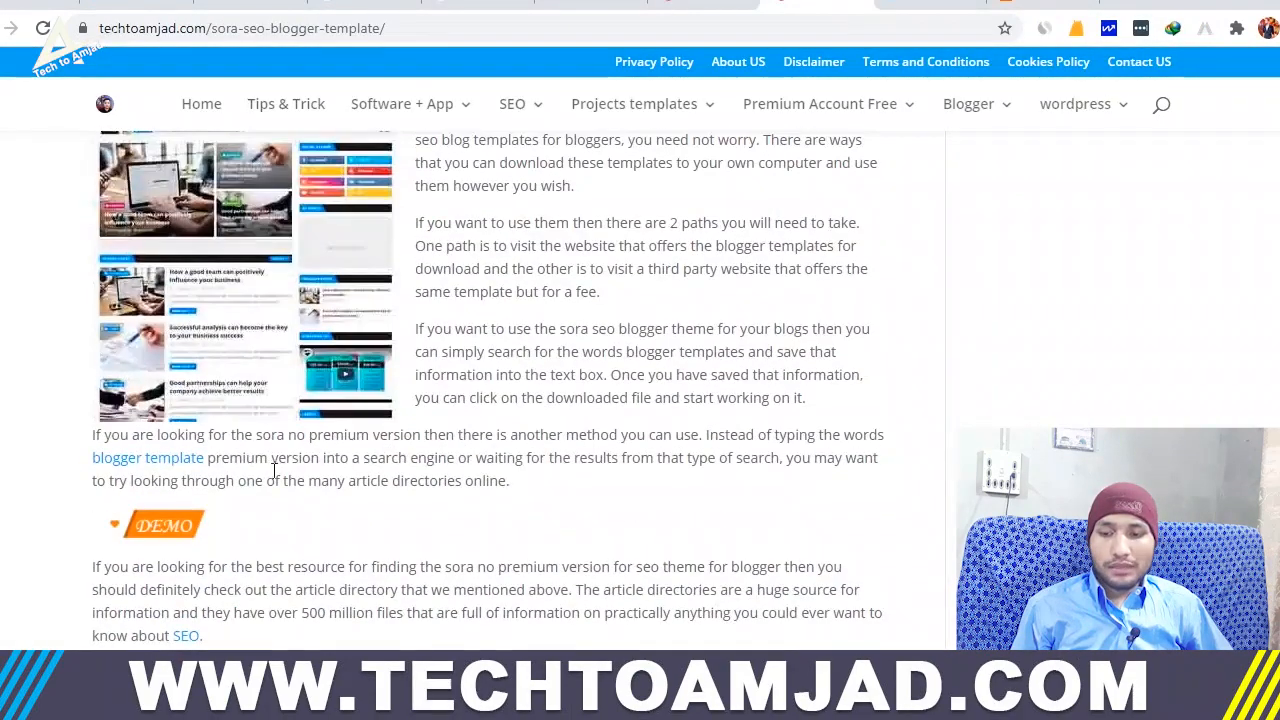
{"action": "left_click", "coordinate": [165, 526]}
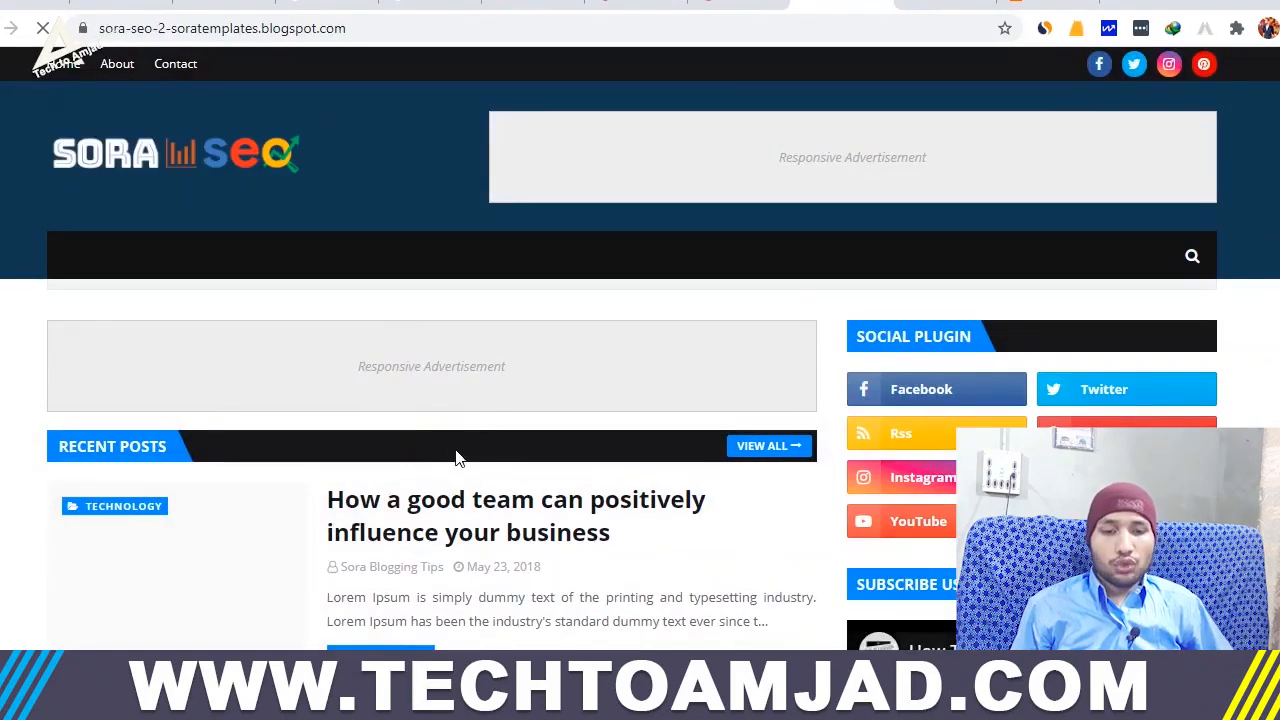
Step: Delete Features and its sub-entries, from _Multi DropDown through _Error Page, from the main menu Link List
{"action": "mouse_move", "coordinate": [262, 257]}
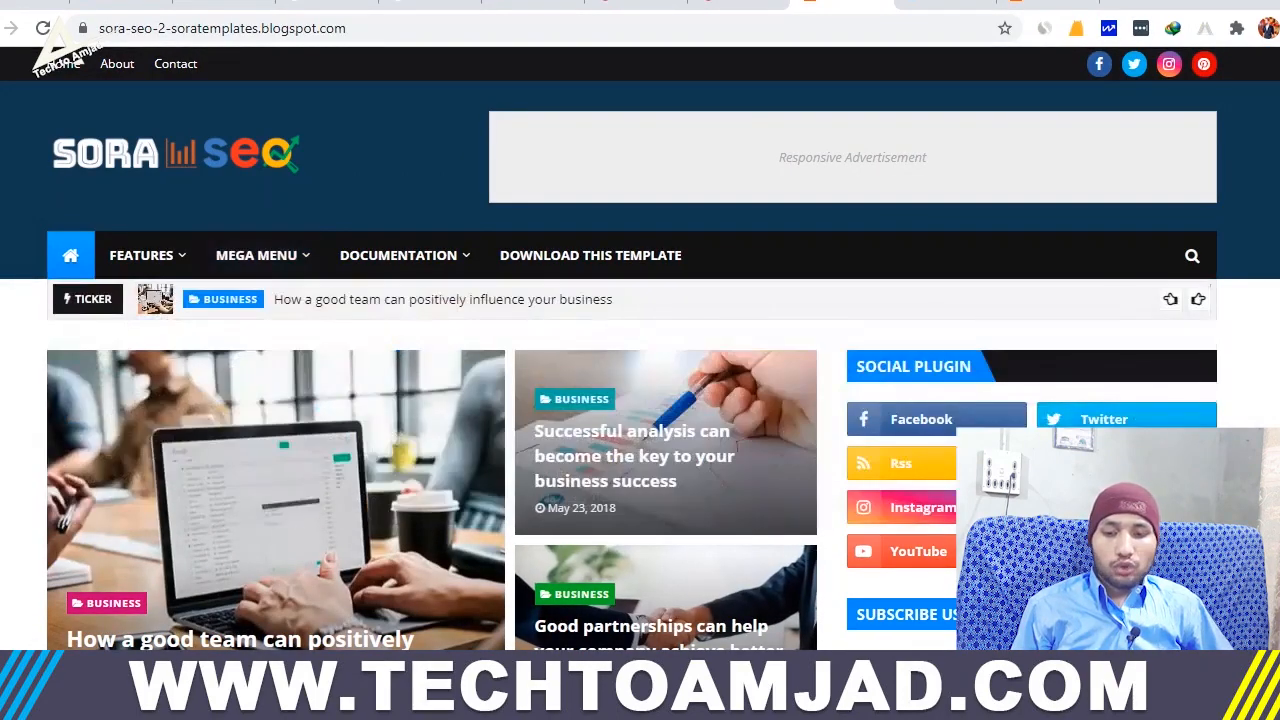
{"action": "mouse_move", "coordinate": [530, 705]}
{"action": "left_click", "coordinate": [645, 627]}
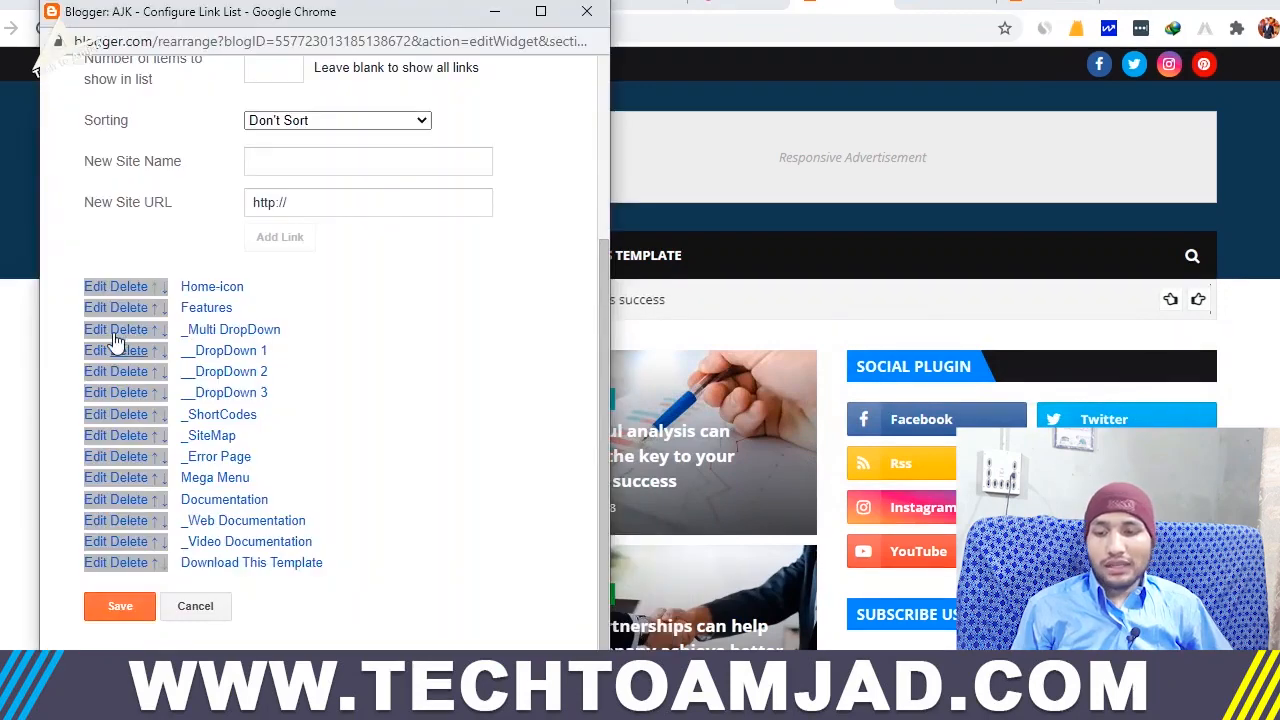
{"action": "left_click", "coordinate": [138, 308]}
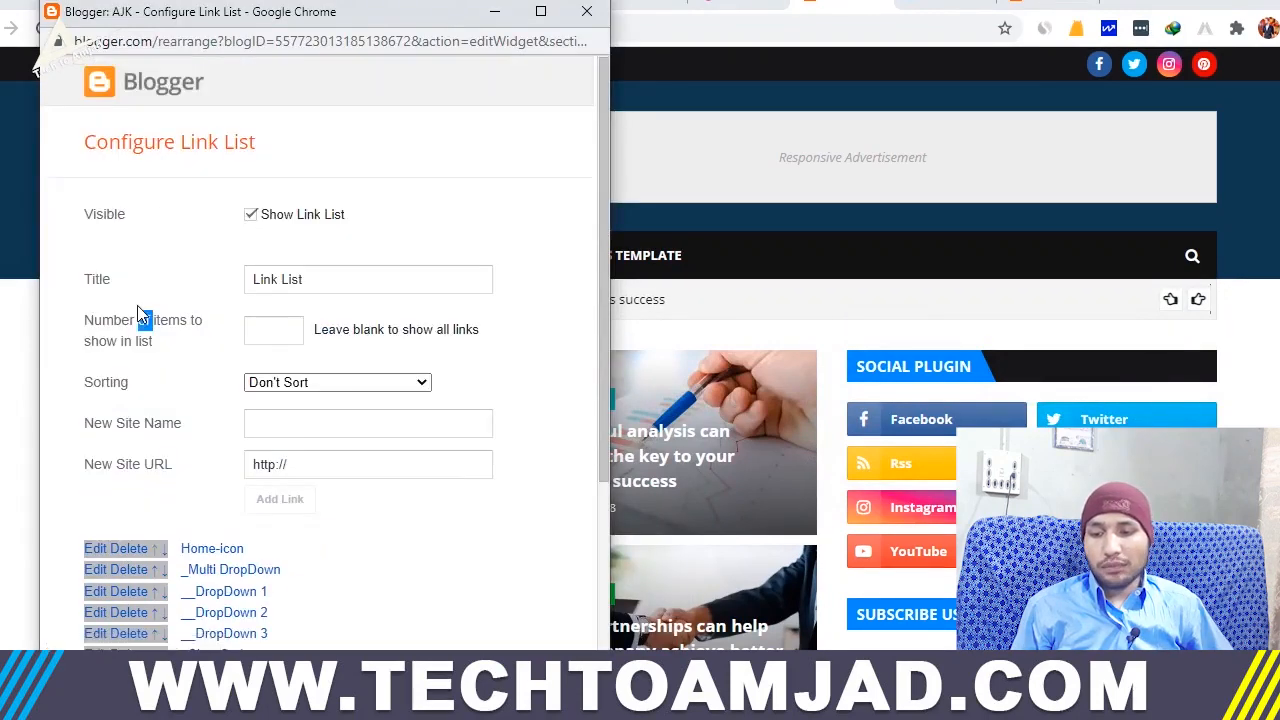
{"action": "left_click", "coordinate": [143, 330]}
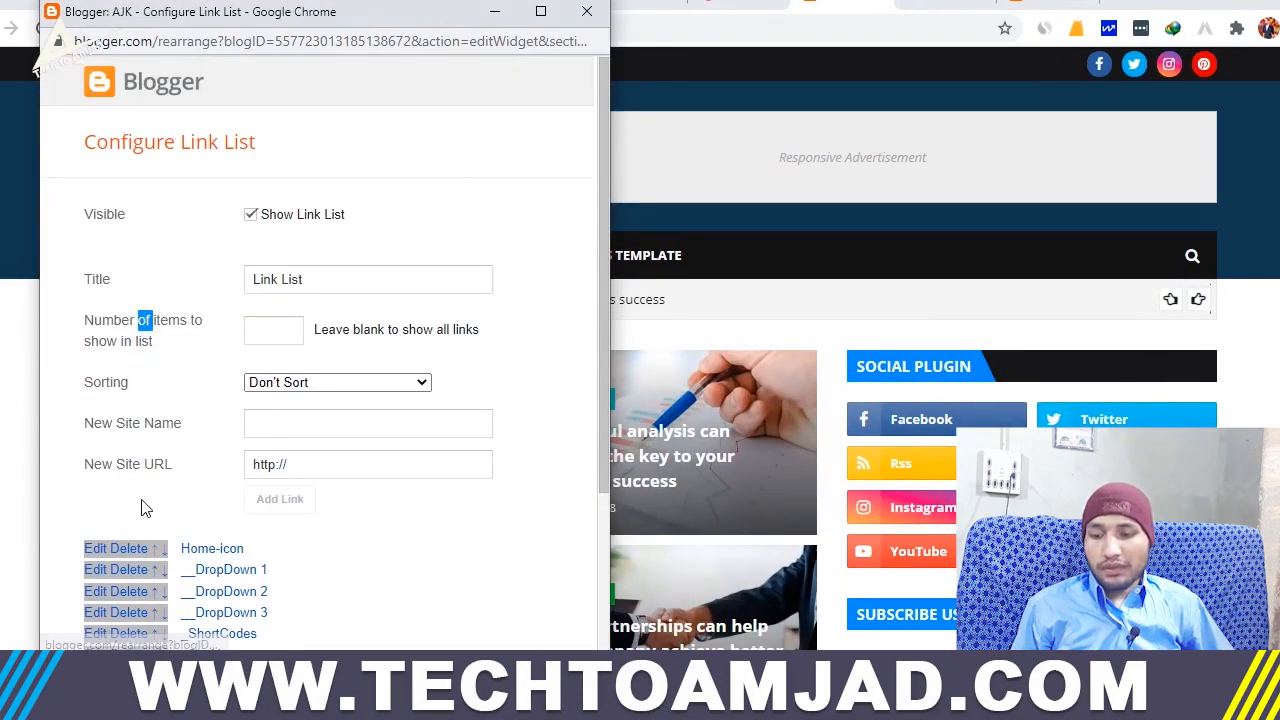
{"action": "left_click", "coordinate": [146, 572]}
{"action": "left_click", "coordinate": [146, 572]}
{"action": "left_click", "coordinate": [146, 572]}
{"action": "left_click", "coordinate": [146, 572]}
{"action": "left_click", "coordinate": [146, 572]}
{"action": "left_click", "coordinate": [146, 572]}
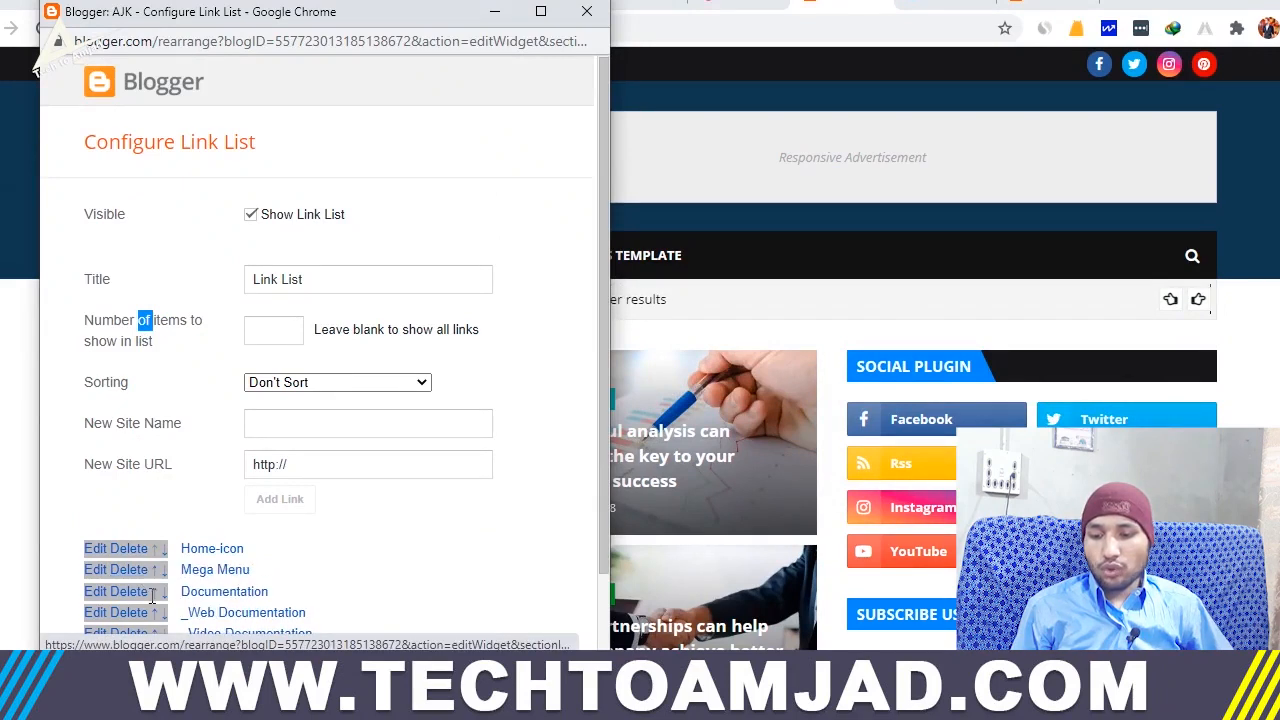
Step: Delete Documentation, its two sub-entries, Download This Template and Home-icon from the Link List, keeping only Mega Menu, and save
{"action": "left_click", "coordinate": [143, 598]}
{"action": "left_click", "coordinate": [143, 598]}
{"action": "left_click", "coordinate": [143, 598]}
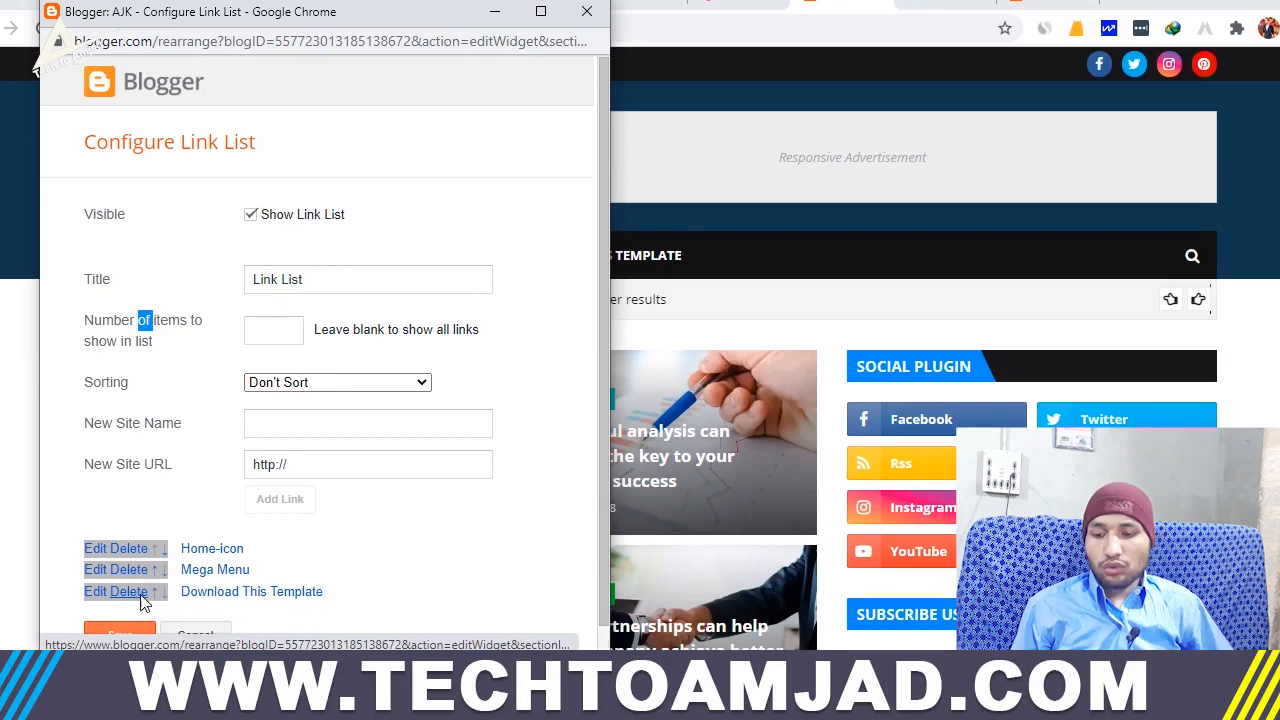
{"action": "left_click", "coordinate": [143, 598]}
{"action": "left_click", "coordinate": [146, 548]}
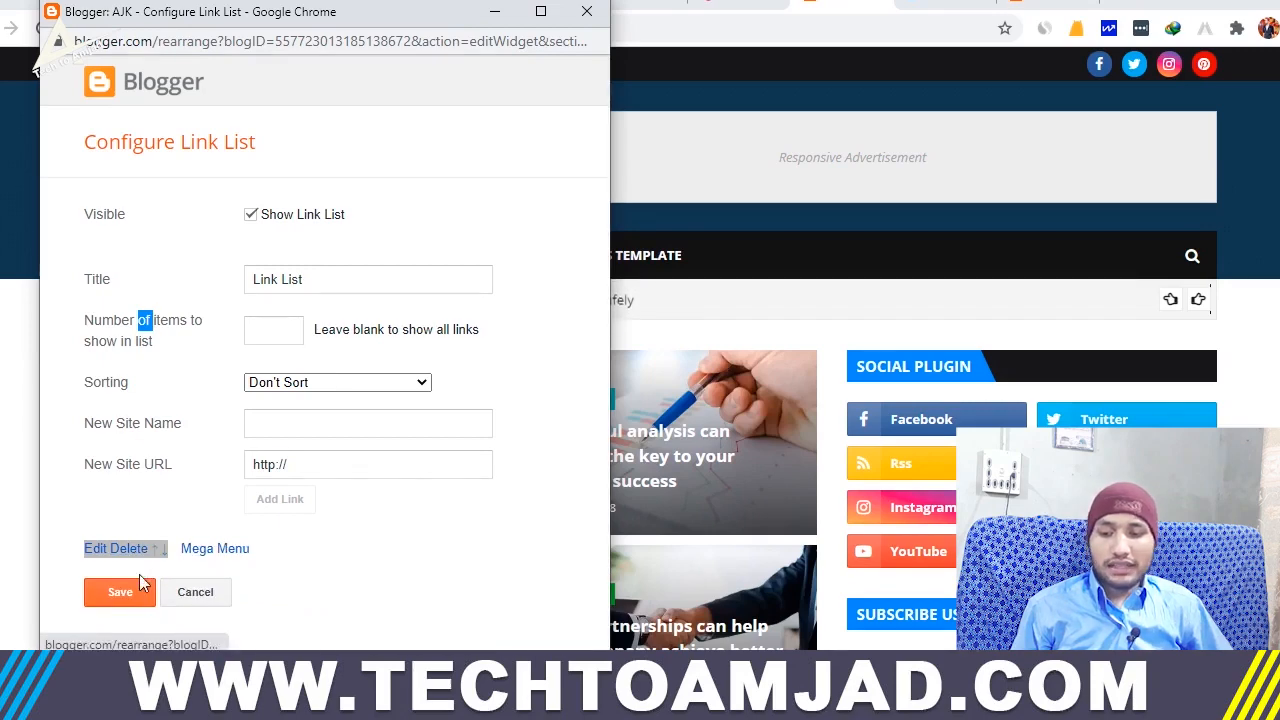
{"action": "left_click", "coordinate": [135, 594]}
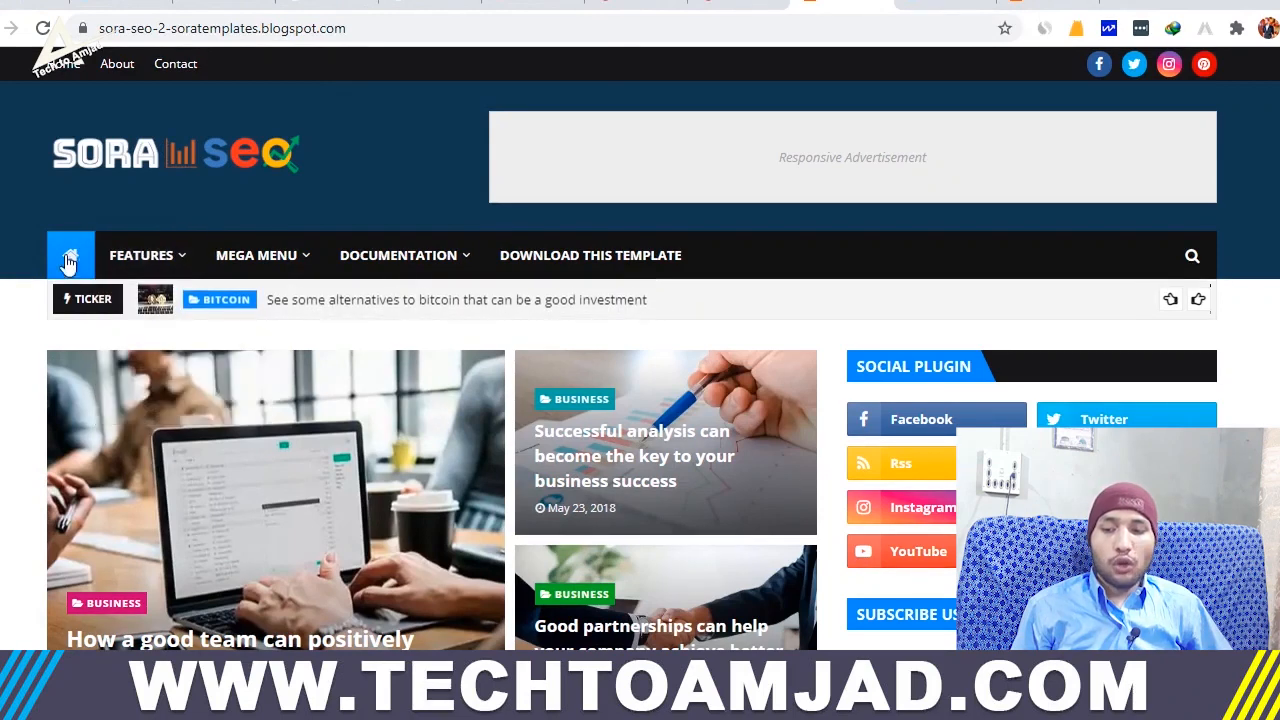
Step: Look at the demo's navigation menu, and reload the live blog to check its edited main menu
{"action": "mouse_move", "coordinate": [128, 240]}
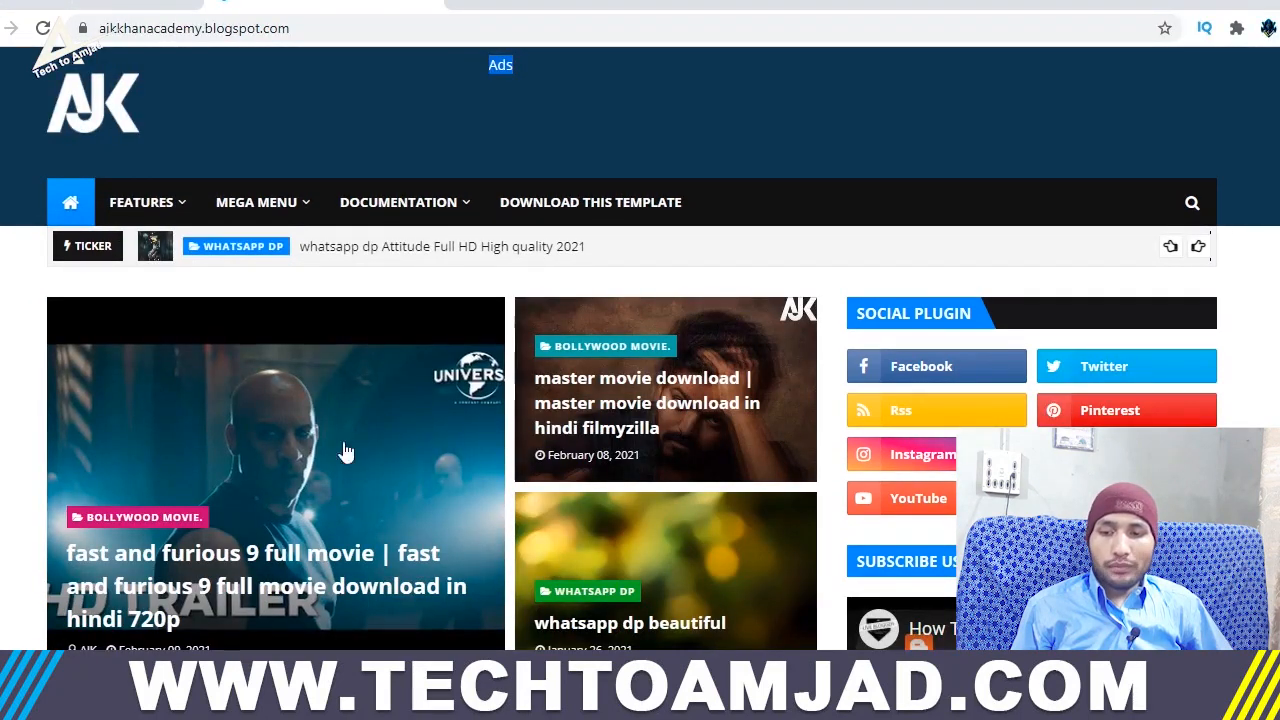
{"action": "left_click", "coordinate": [43, 29]}
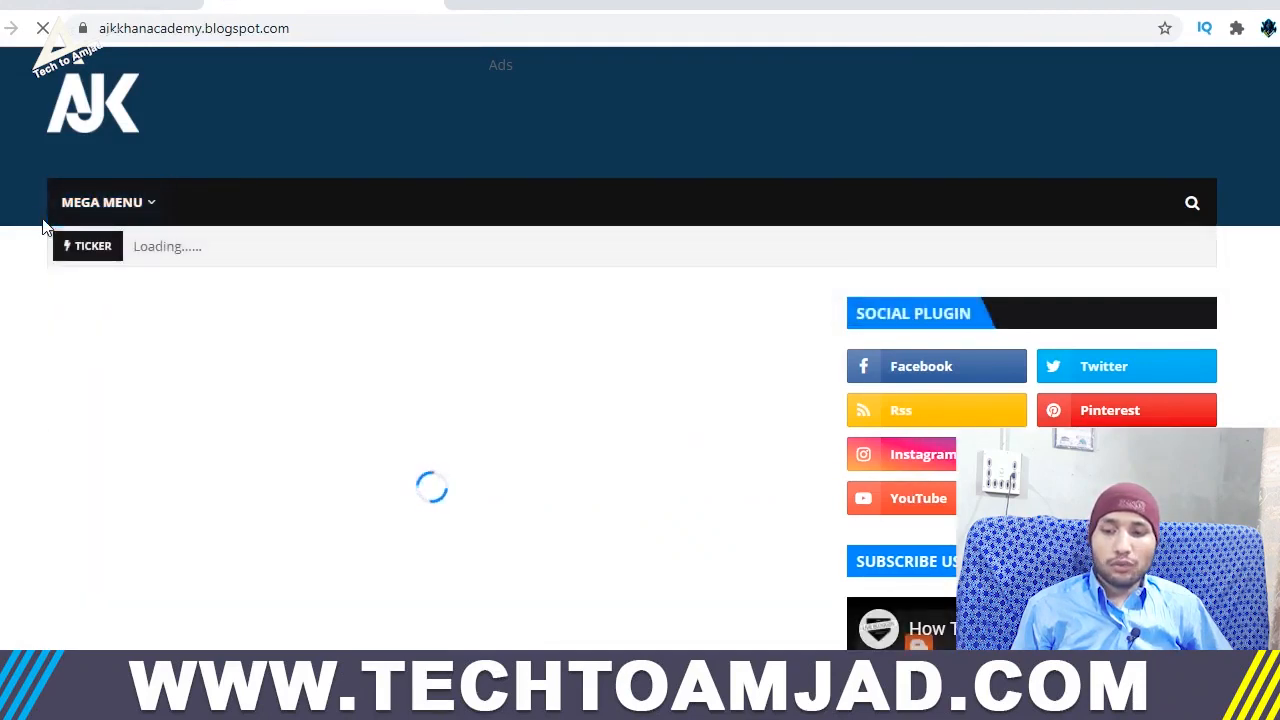
{"action": "mouse_move", "coordinate": [92, 218]}
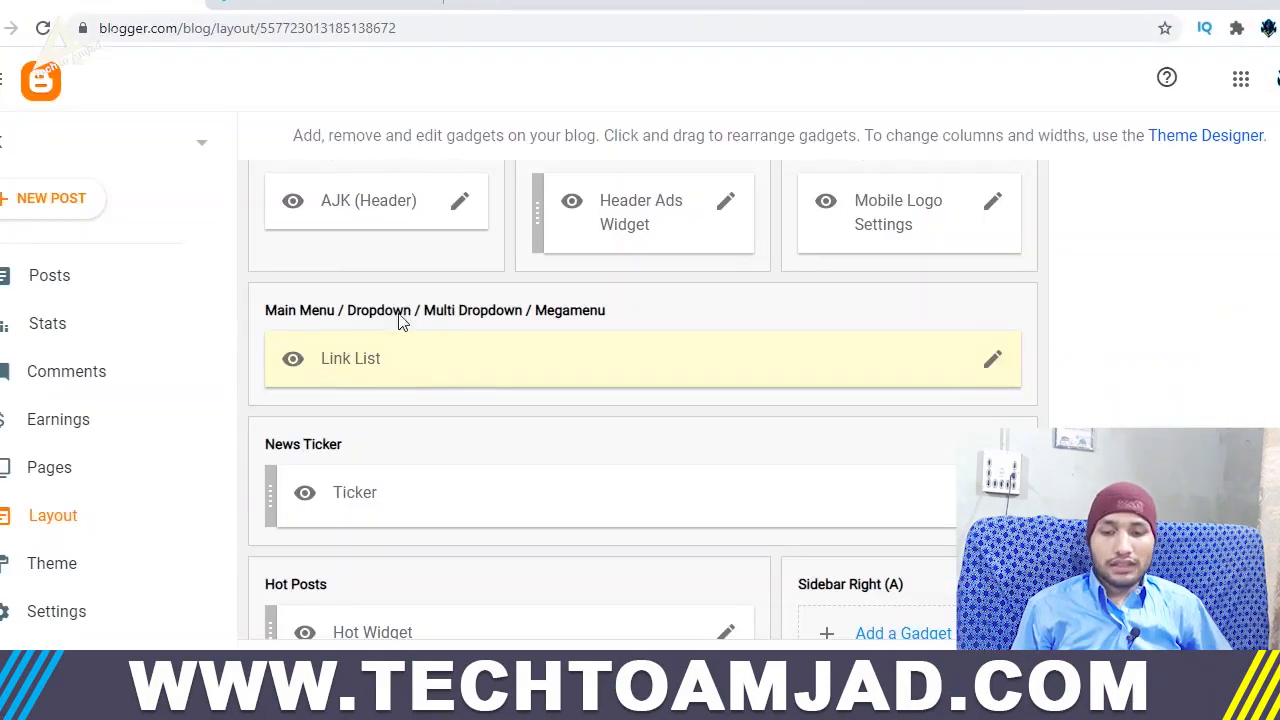
Step: Return to the layout, review the Blog Posts gadget's main page and post page options, and save it
{"action": "scroll", "coordinate": [430, 473], "scroll_direction": "down", "scroll_amount": 1}
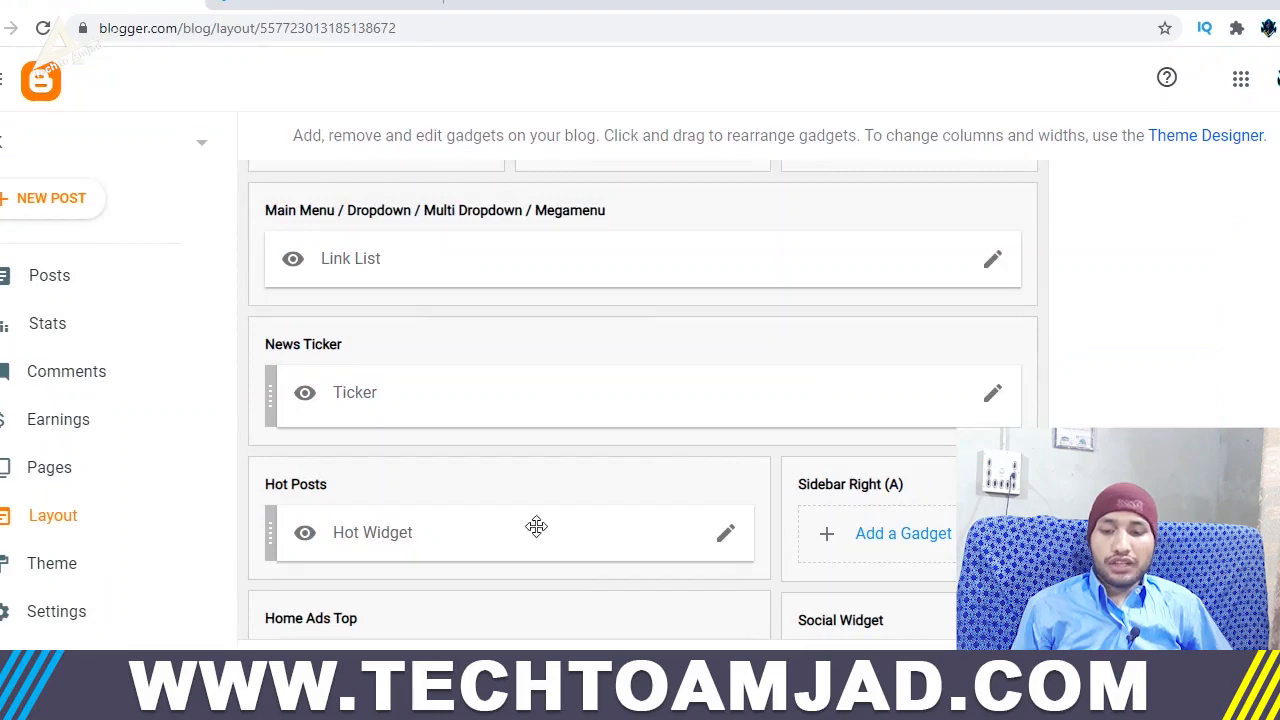
{"action": "scroll", "coordinate": [536, 527], "scroll_direction": "down", "scroll_amount": 2}
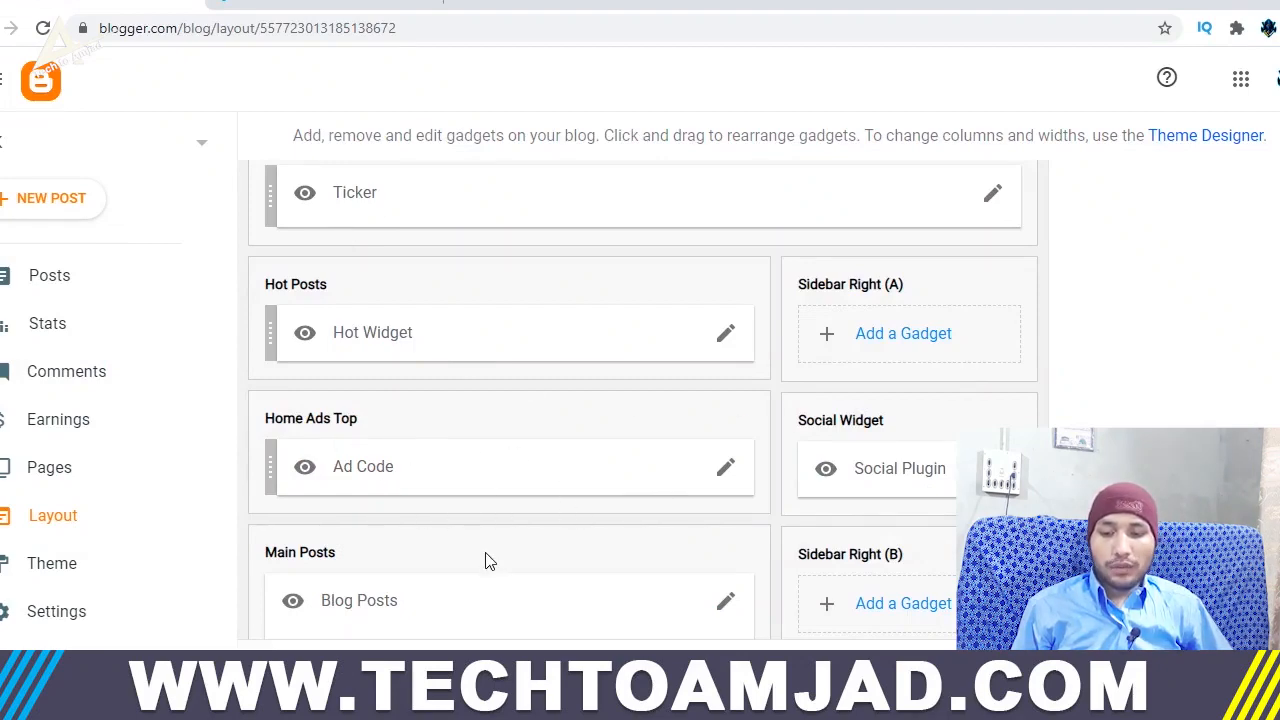
{"action": "scroll", "coordinate": [485, 561], "scroll_direction": "down", "scroll_amount": 2}
{"action": "left_click", "coordinate": [726, 403]}
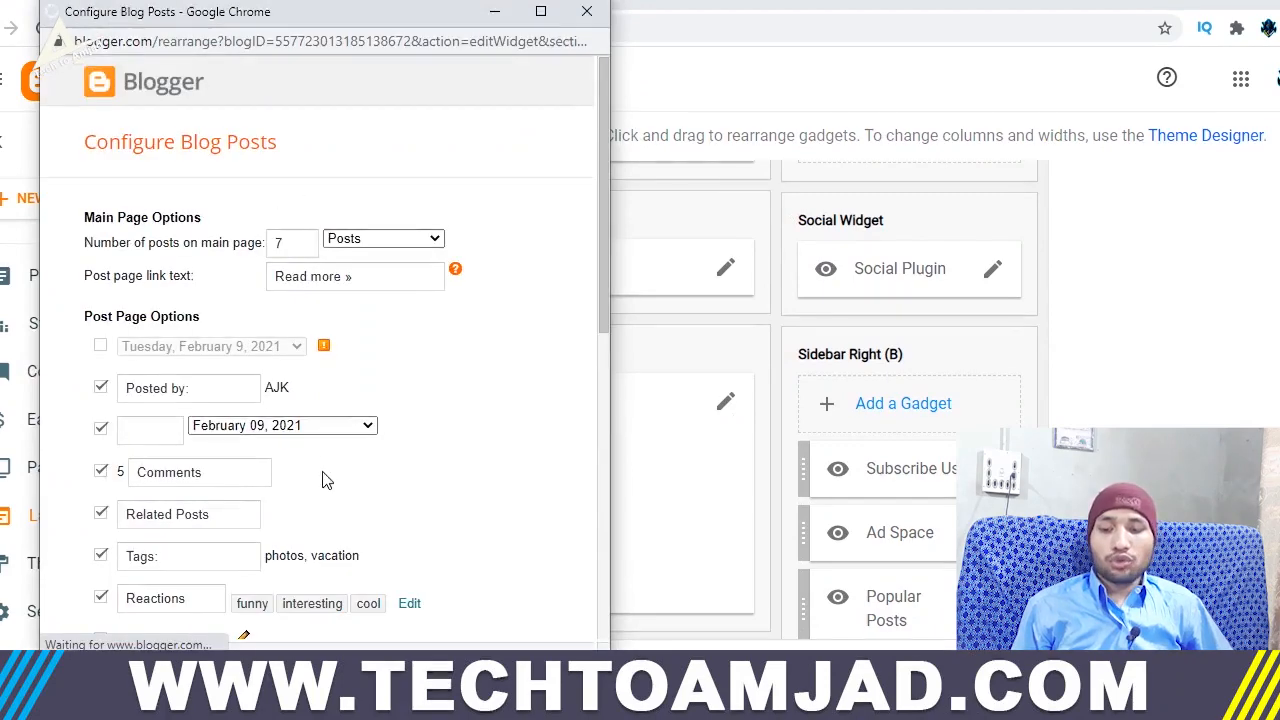
{"action": "scroll", "coordinate": [135, 610], "scroll_direction": "down", "scroll_amount": 6}
{"action": "left_click", "coordinate": [116, 589]}
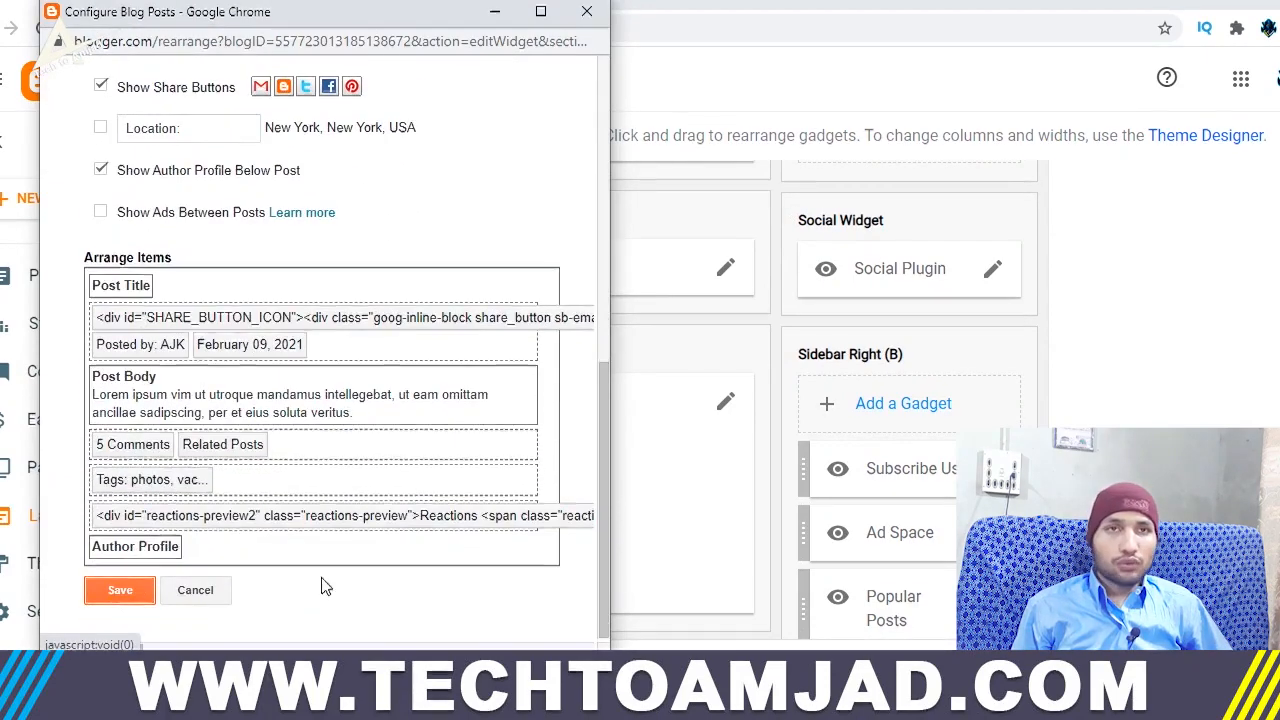
Step: Replace the Subscribe Us sidebar gadget's content code with "ADS 3" and save it
{"action": "scroll", "coordinate": [952, 418], "scroll_direction": "down", "scroll_amount": 2}
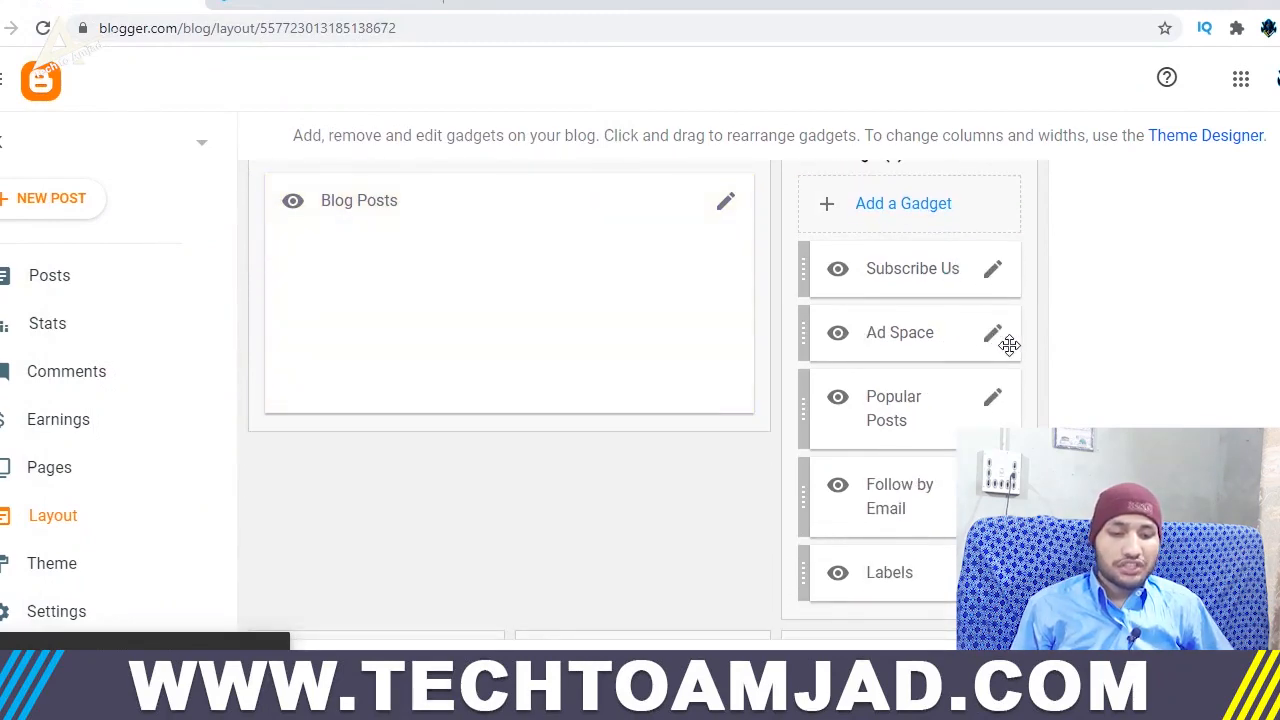
{"action": "left_click", "coordinate": [991, 276]}
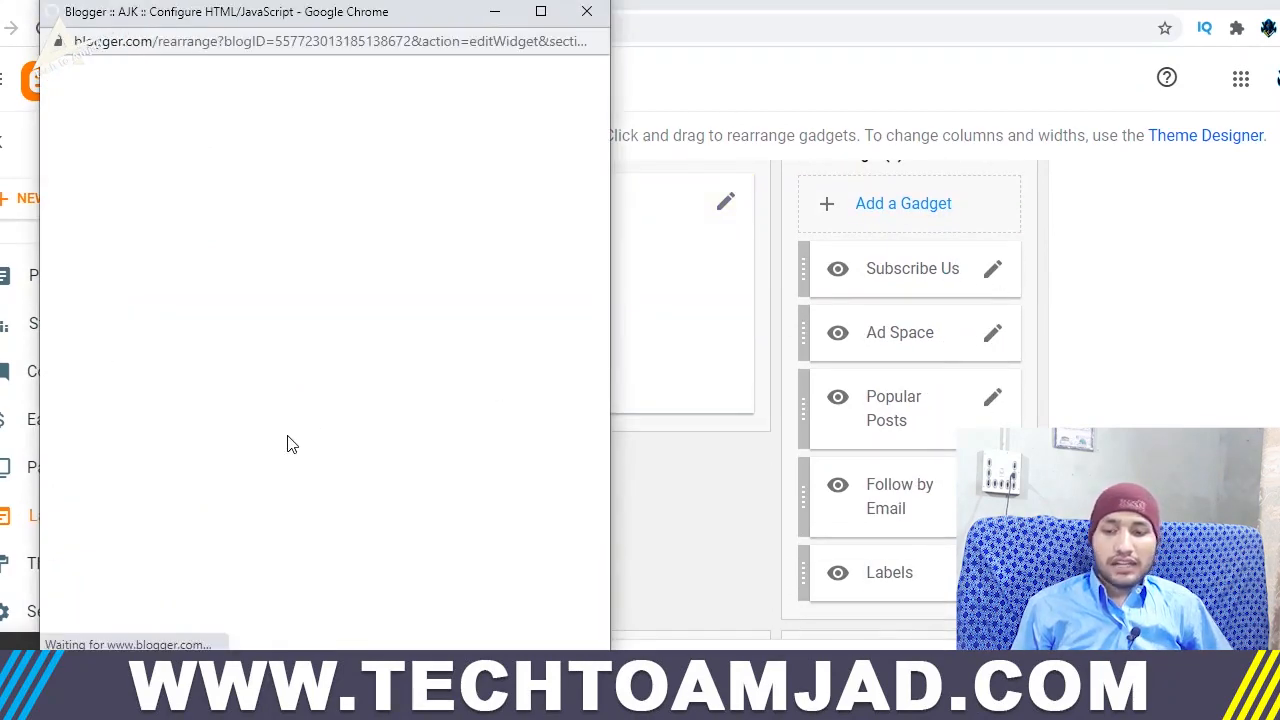
{"action": "scroll", "coordinate": [240, 485], "scroll_direction": "down", "scroll_amount": 2}
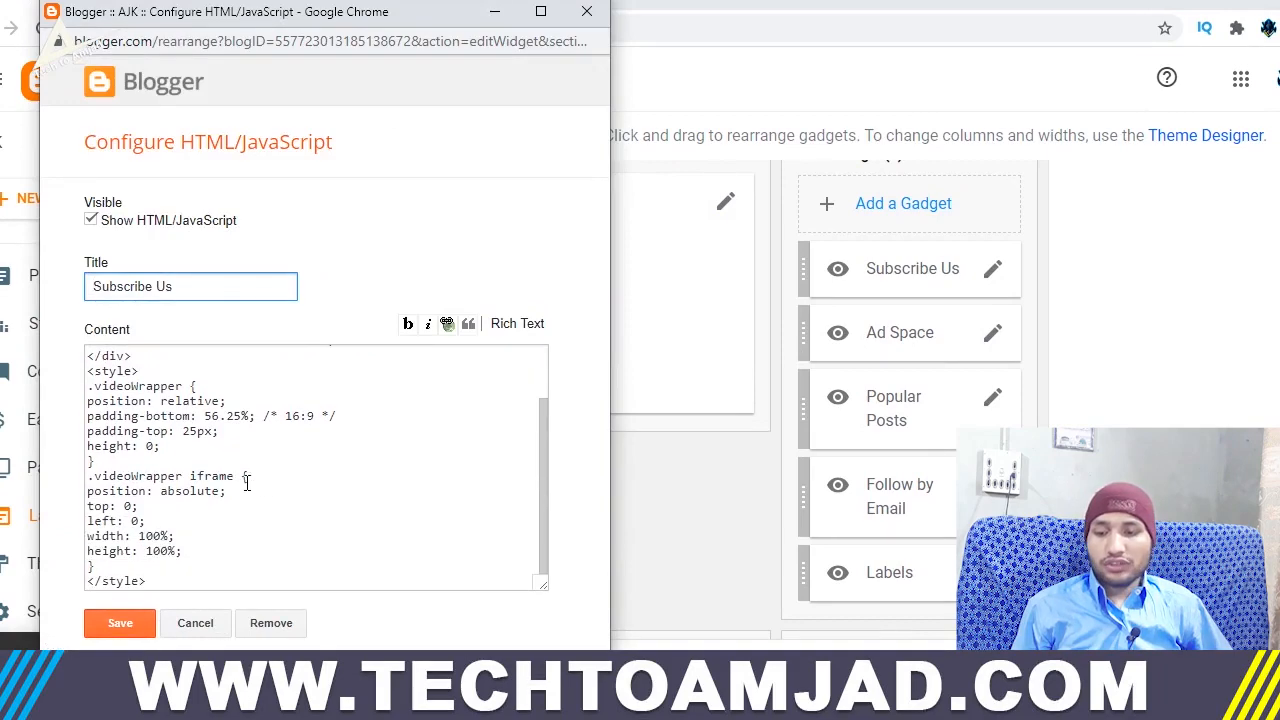
{"action": "right_click", "coordinate": [226, 537]}
{"action": "left_click", "coordinate": [276, 430]}
{"action": "right_click", "coordinate": [186, 448]}
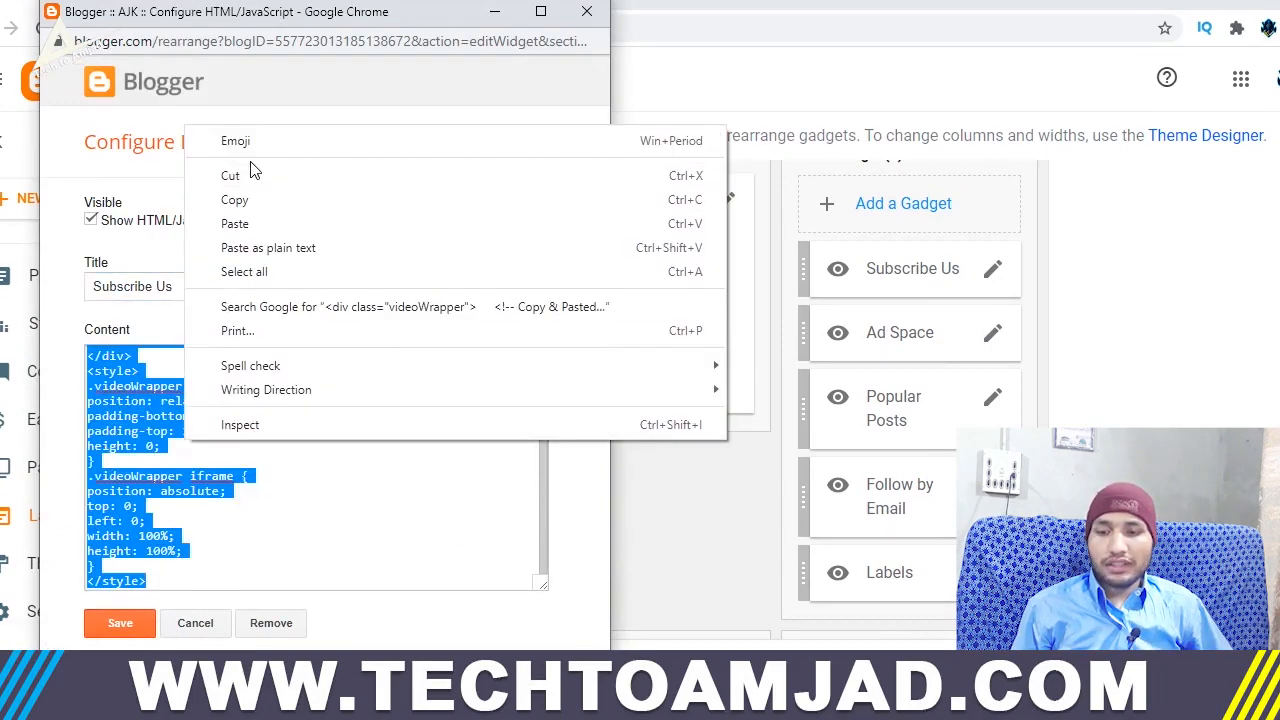
{"action": "left_click", "coordinate": [230, 176]}
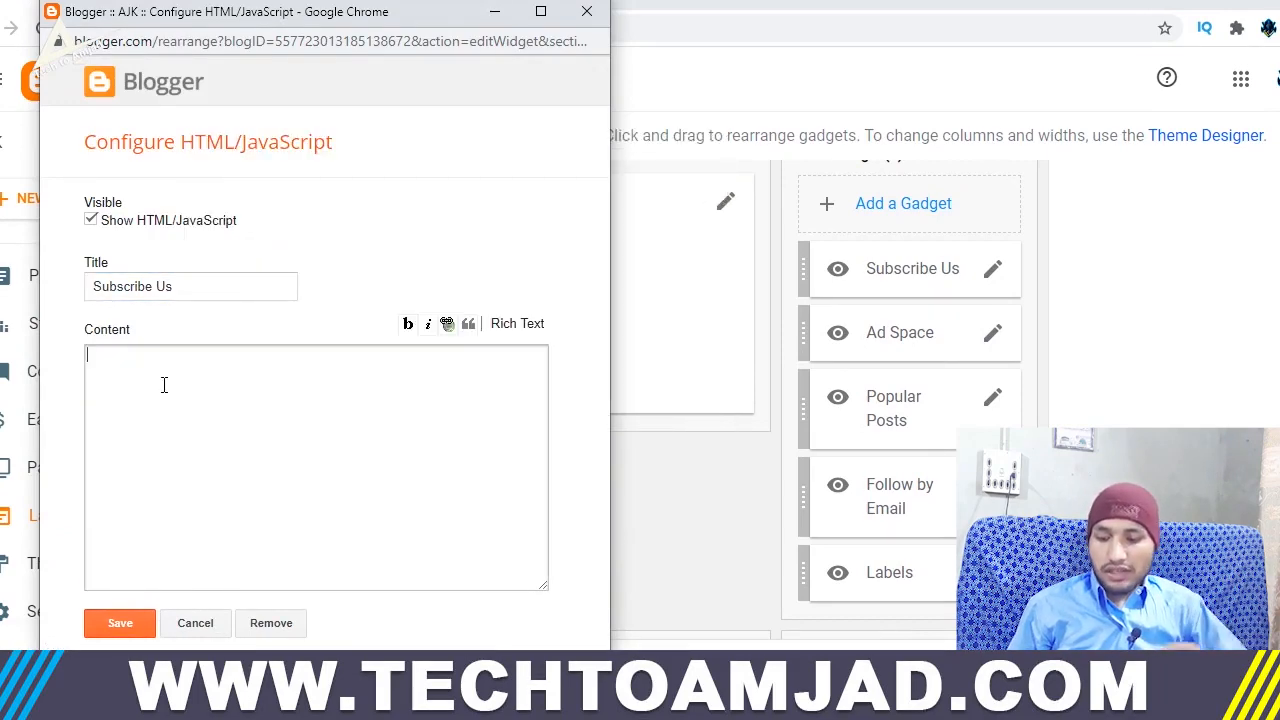
{"action": "type", "text": "ADS"}
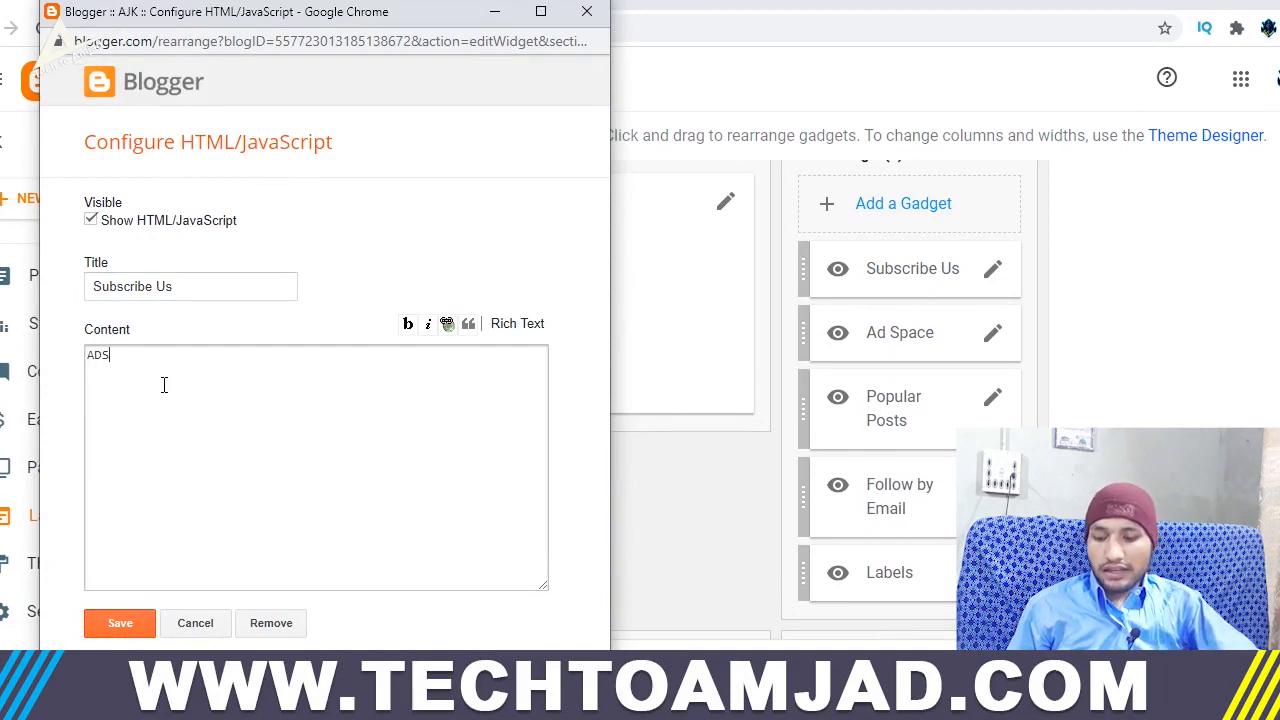
{"action": "type", "text": " 3"}
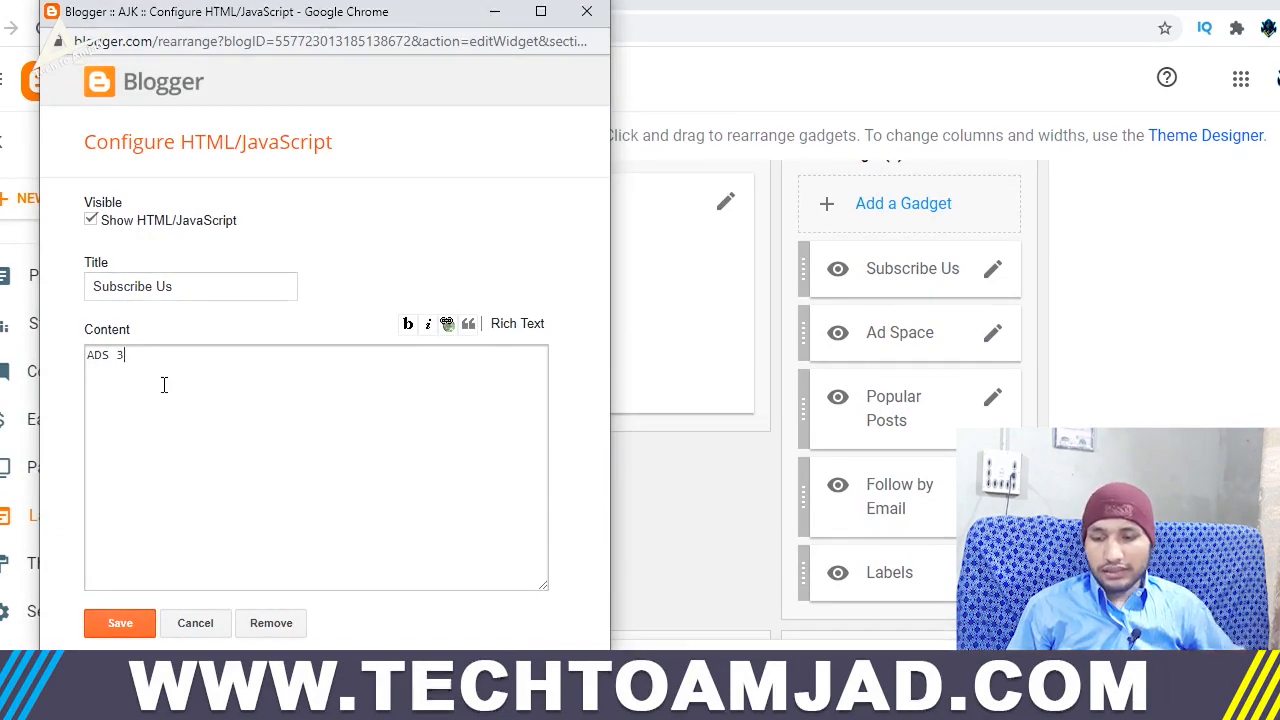
{"action": "left_click", "coordinate": [142, 621]}
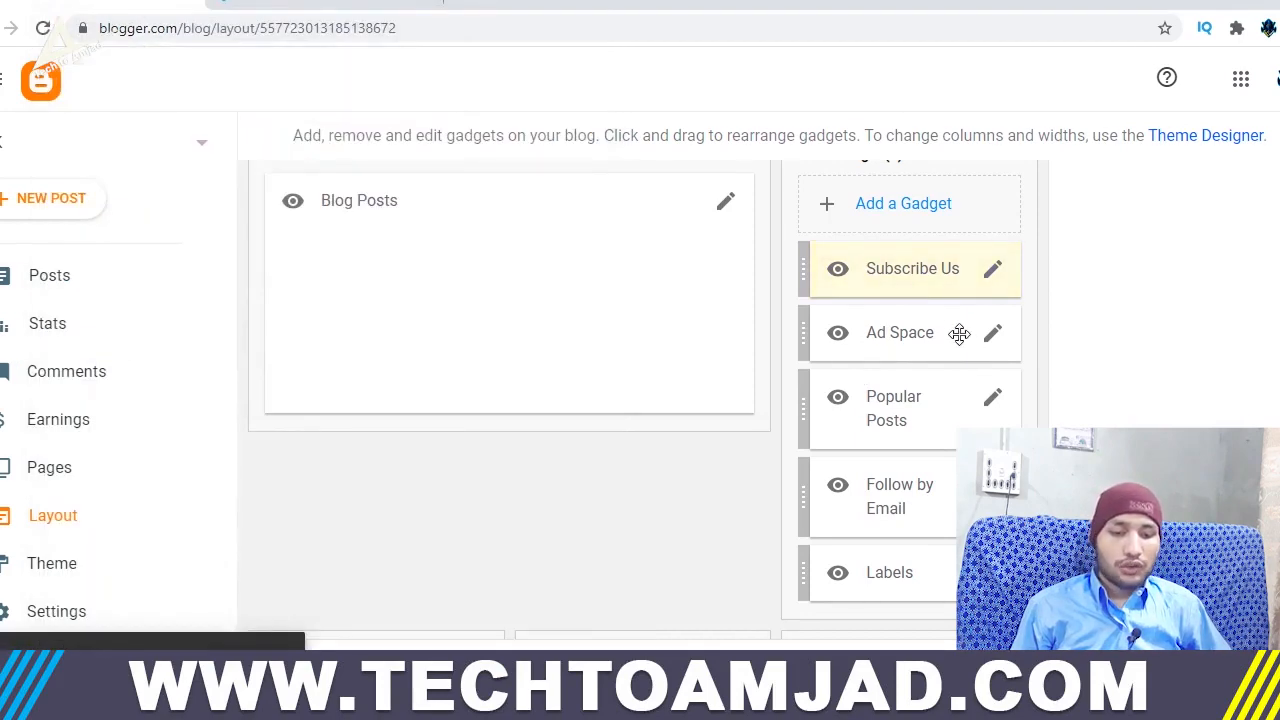
Step: Set the sidebar Labels gadget to show All Labels in List display, save it, and check it on the live blog
{"action": "left_click", "coordinate": [992, 572]}
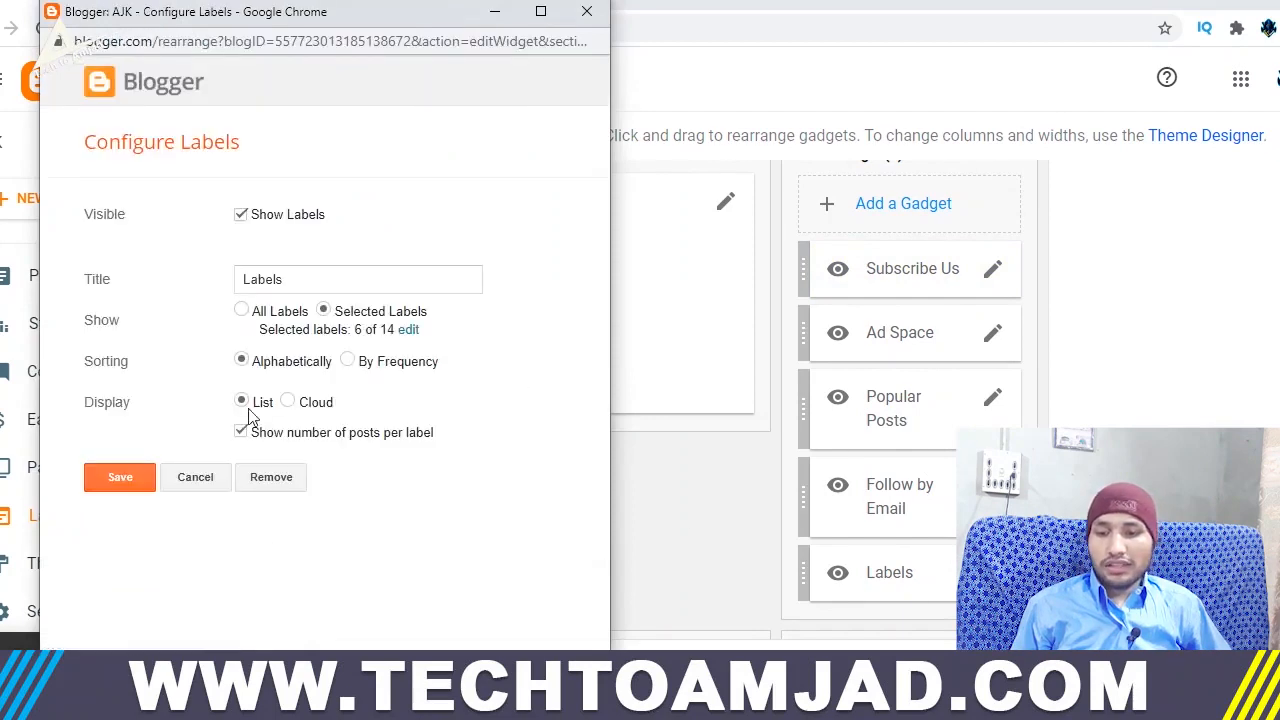
{"action": "left_click", "coordinate": [241, 310]}
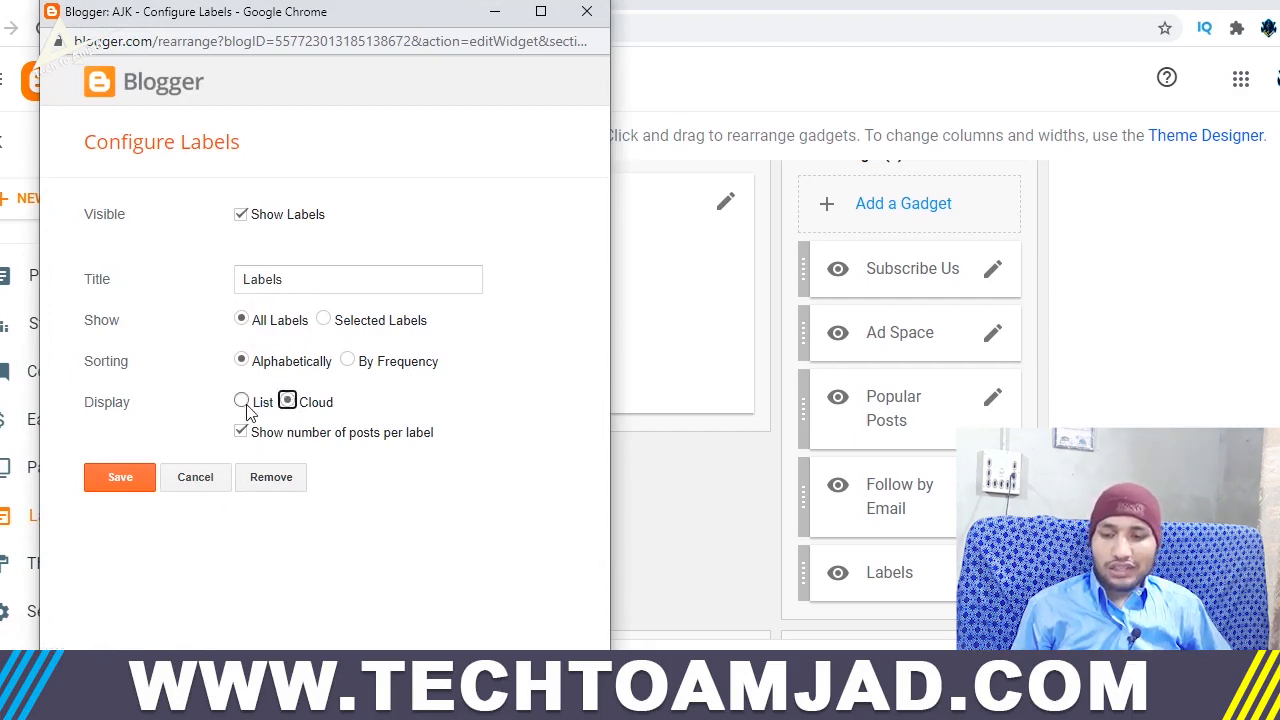
{"action": "left_click", "coordinate": [120, 477]}
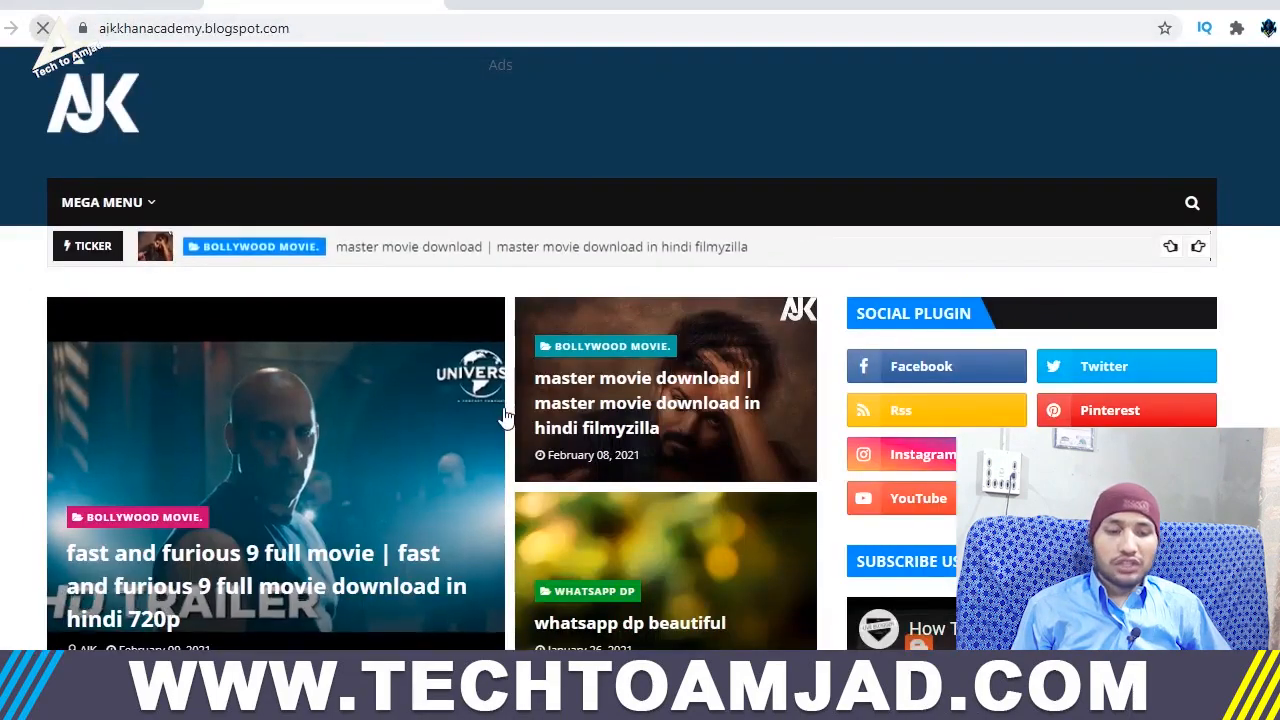
{"action": "scroll", "coordinate": [505, 415], "scroll_direction": "down", "scroll_amount": 15}
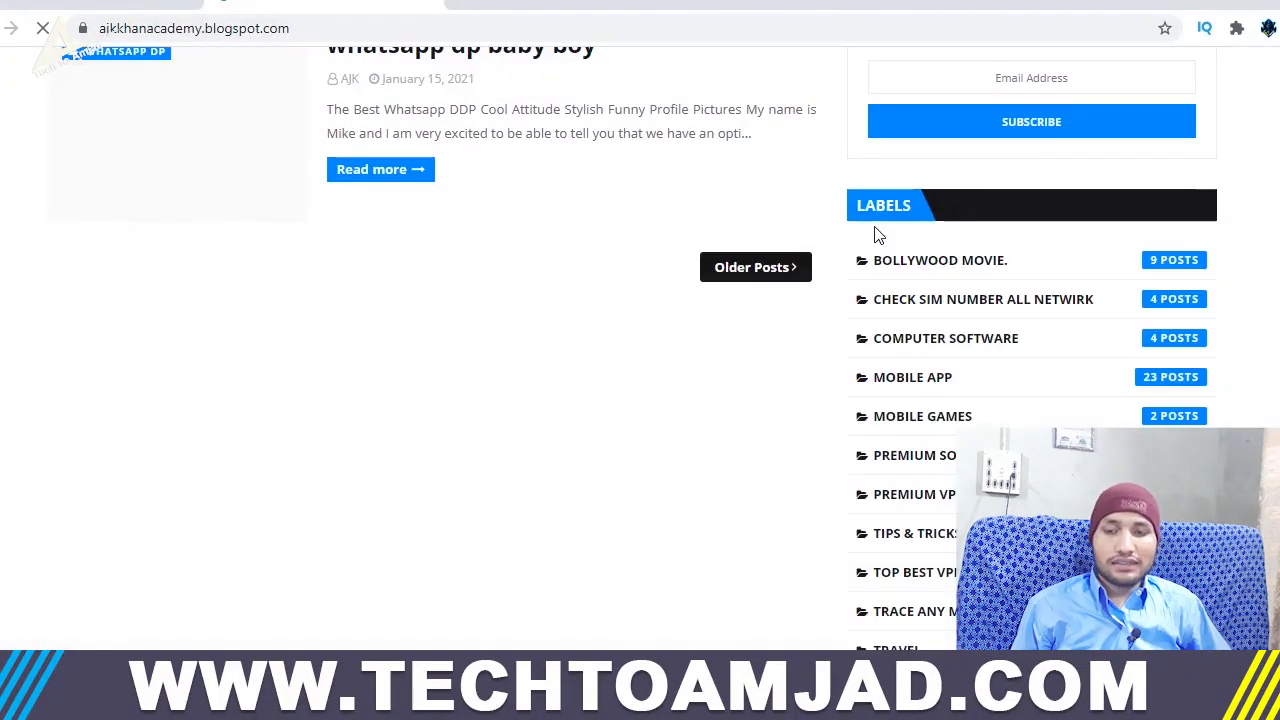
{"action": "scroll", "coordinate": [977, 389], "scroll_direction": "down", "scroll_amount": 3}
{"action": "scroll", "coordinate": [977, 560], "scroll_direction": "up", "scroll_amount": 10}
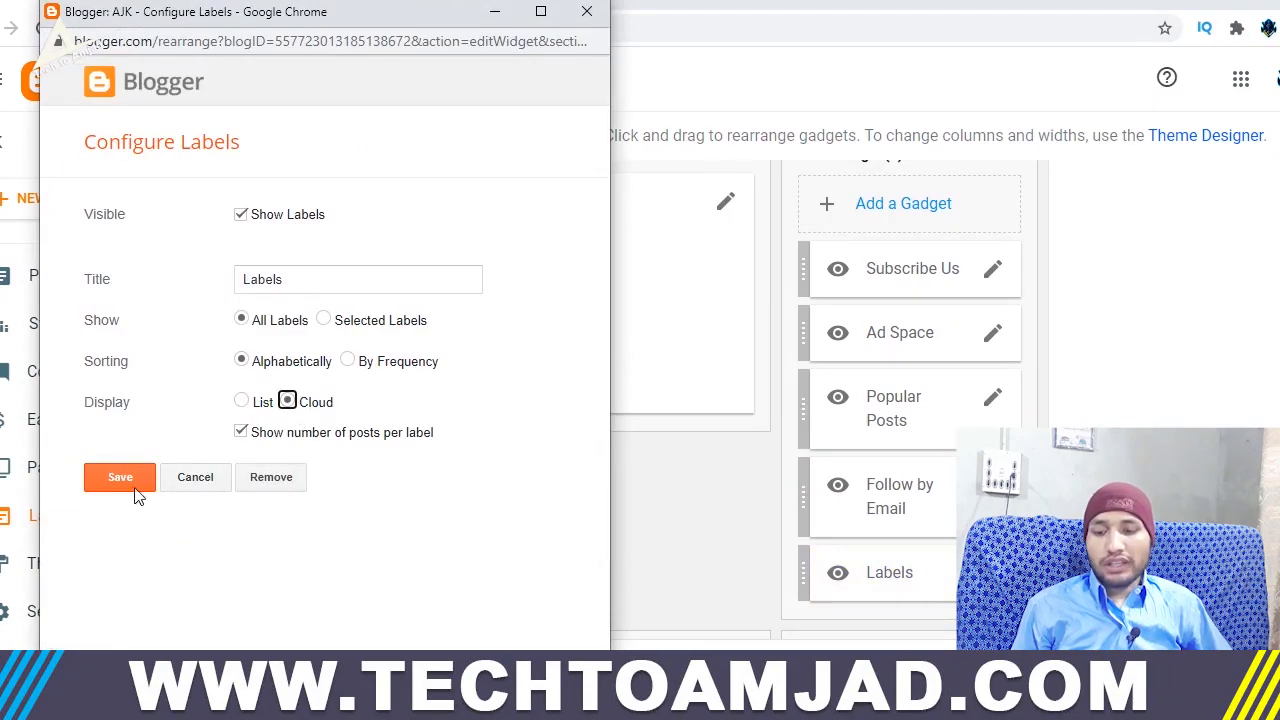
Step: Switch the Labels gadget's display to Cloud, save it, and review the Labels section and homepage on the reloaded live blog
{"action": "left_click", "coordinate": [134, 488]}
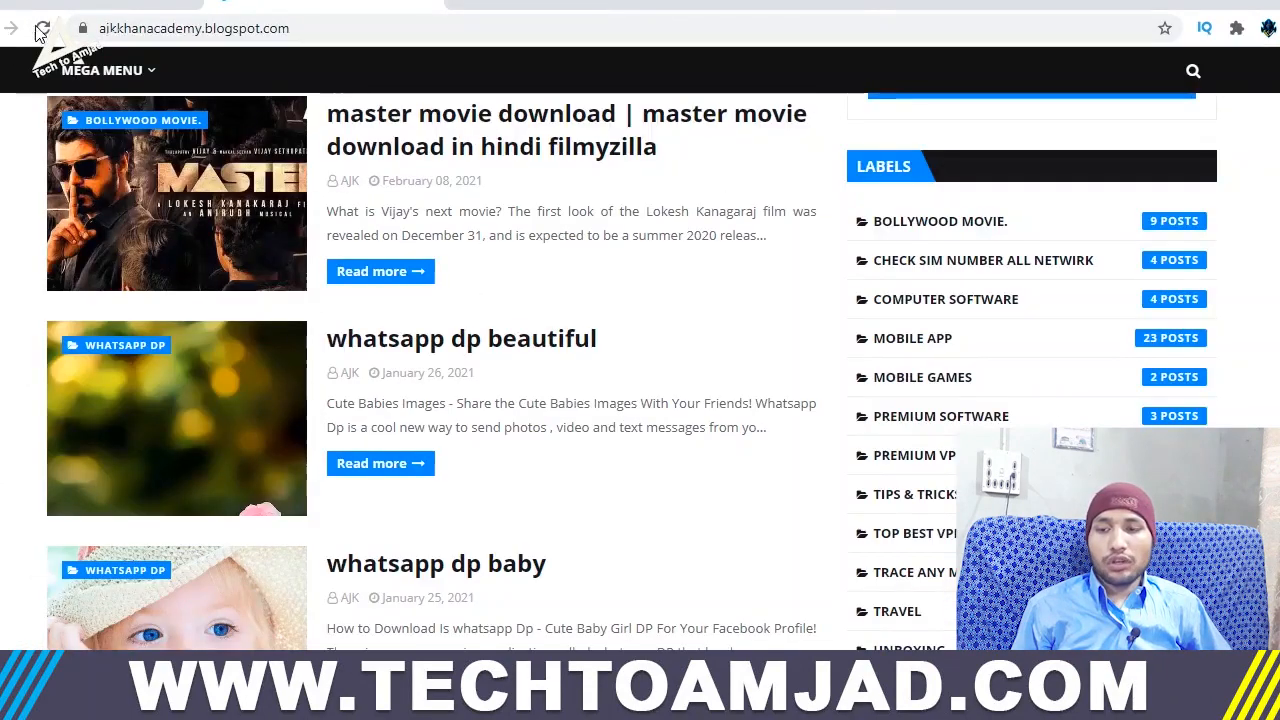
{"action": "left_click", "coordinate": [40, 29]}
{"action": "scroll", "coordinate": [938, 552], "scroll_direction": "down", "scroll_amount": 10}
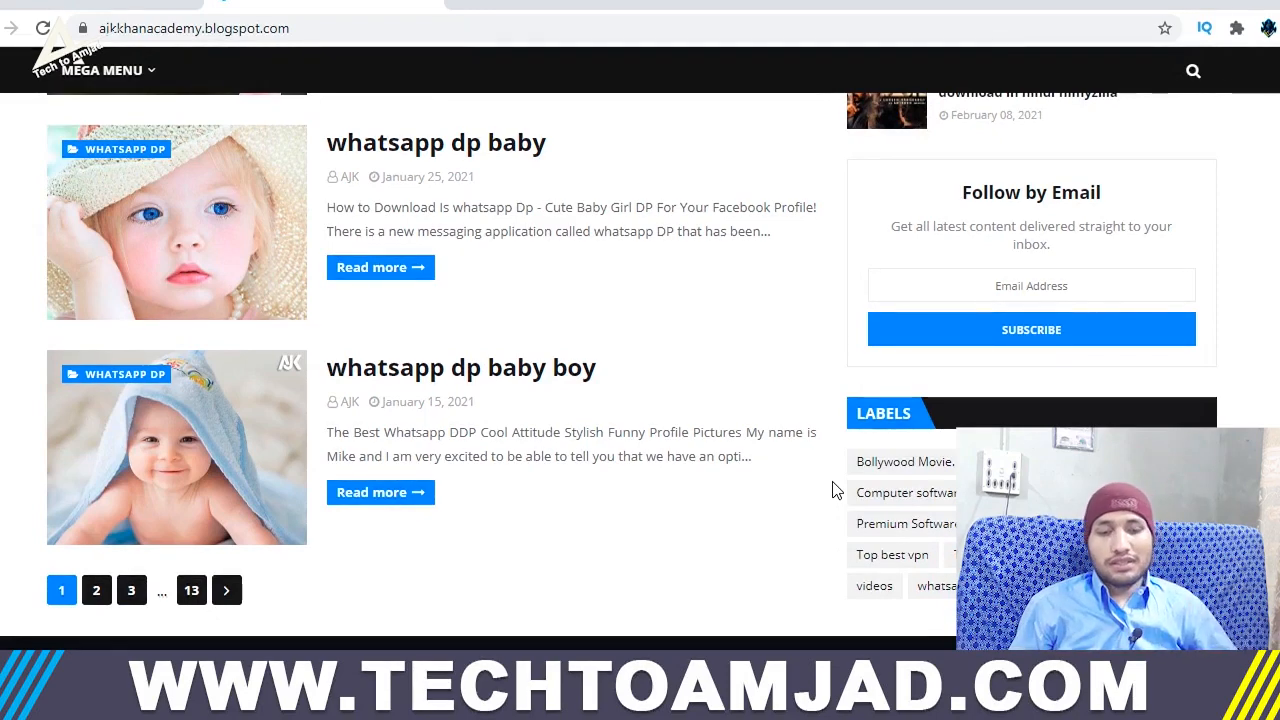
{"action": "scroll", "coordinate": [654, 589], "scroll_direction": "down", "scroll_amount": 3}
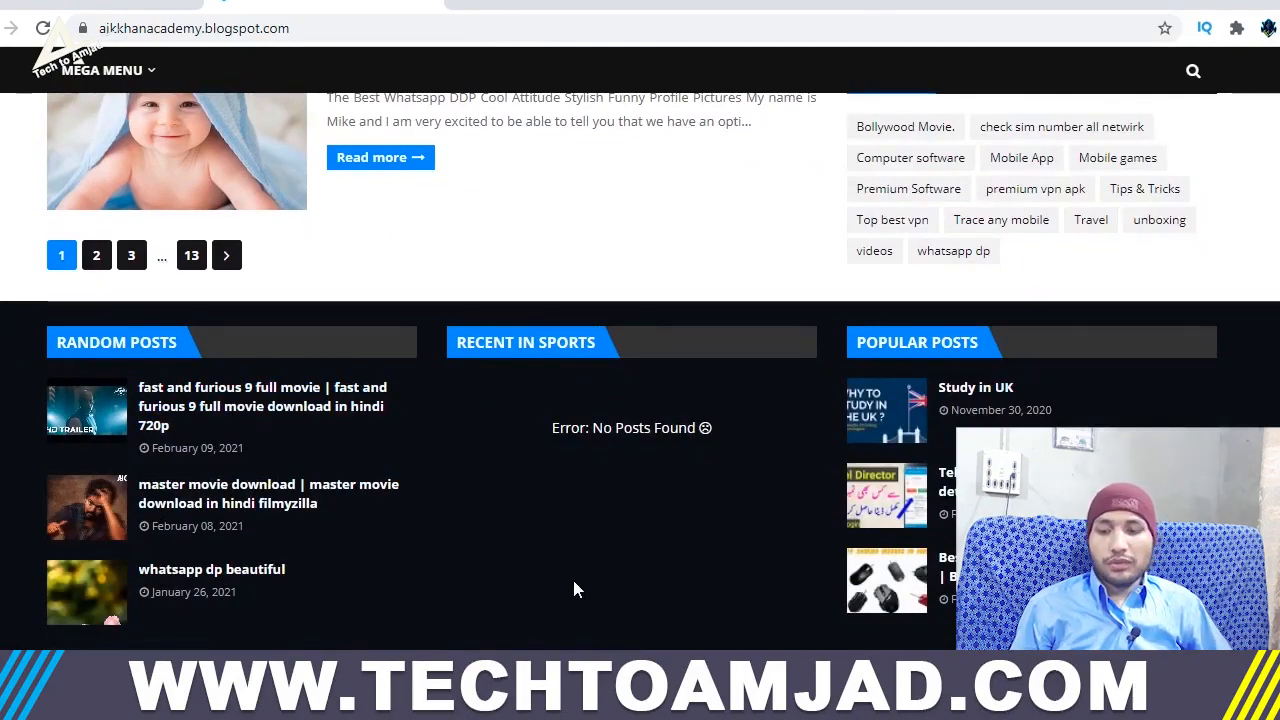
{"action": "scroll", "coordinate": [575, 590], "scroll_direction": "up", "scroll_amount": 10}
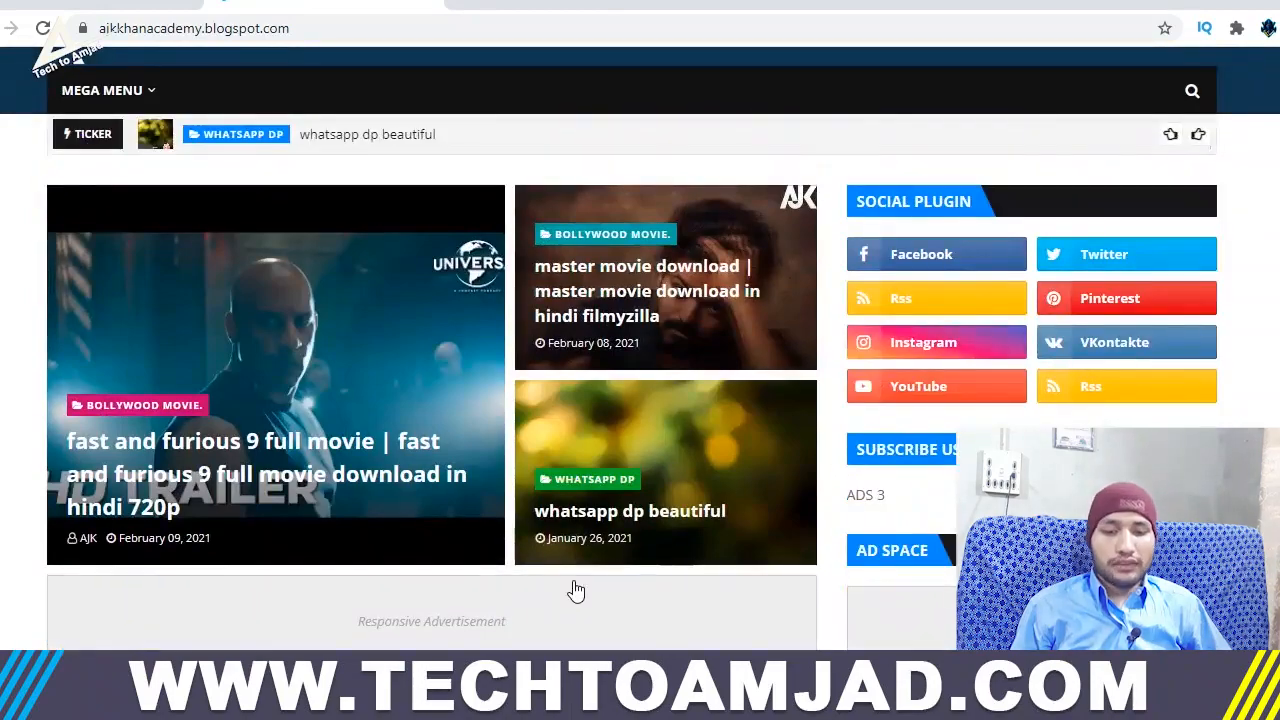
{"action": "scroll", "coordinate": [576, 591], "scroll_direction": "down", "scroll_amount": 5}
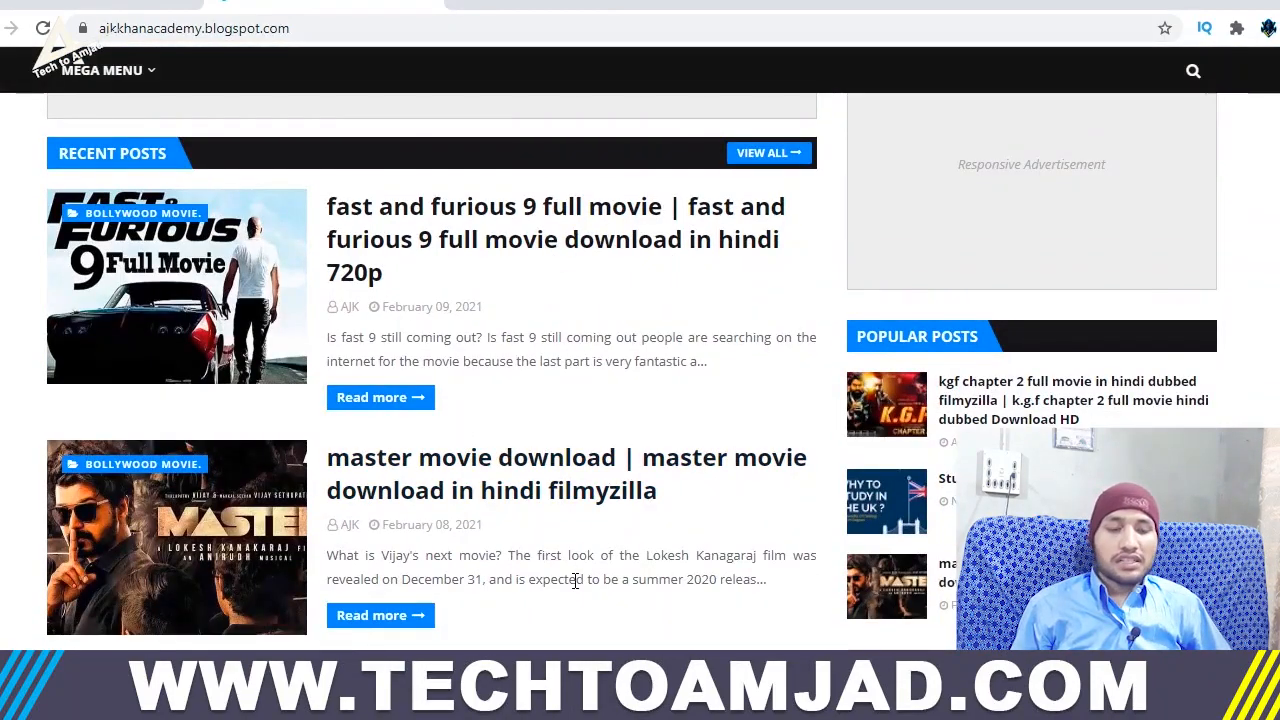
{"action": "scroll", "coordinate": [575, 582], "scroll_direction": "up", "scroll_amount": 3}
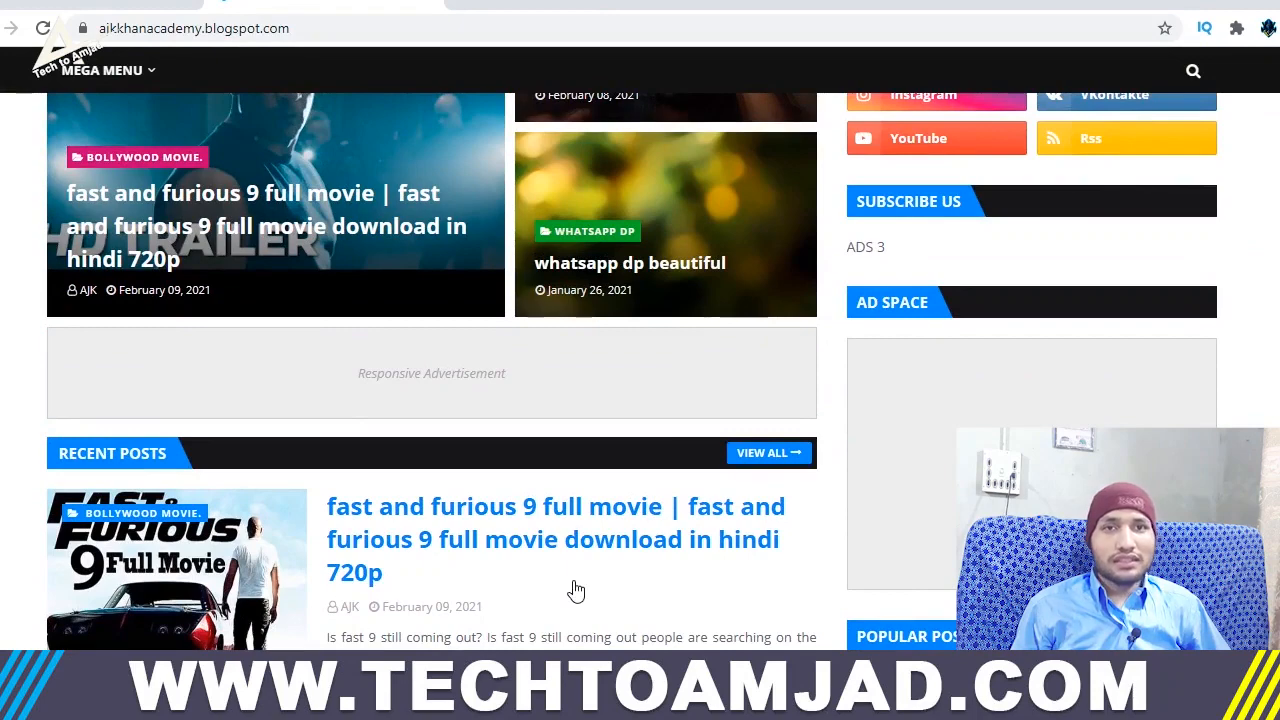
{"action": "scroll", "coordinate": [576, 591], "scroll_direction": "up", "scroll_amount": 5}
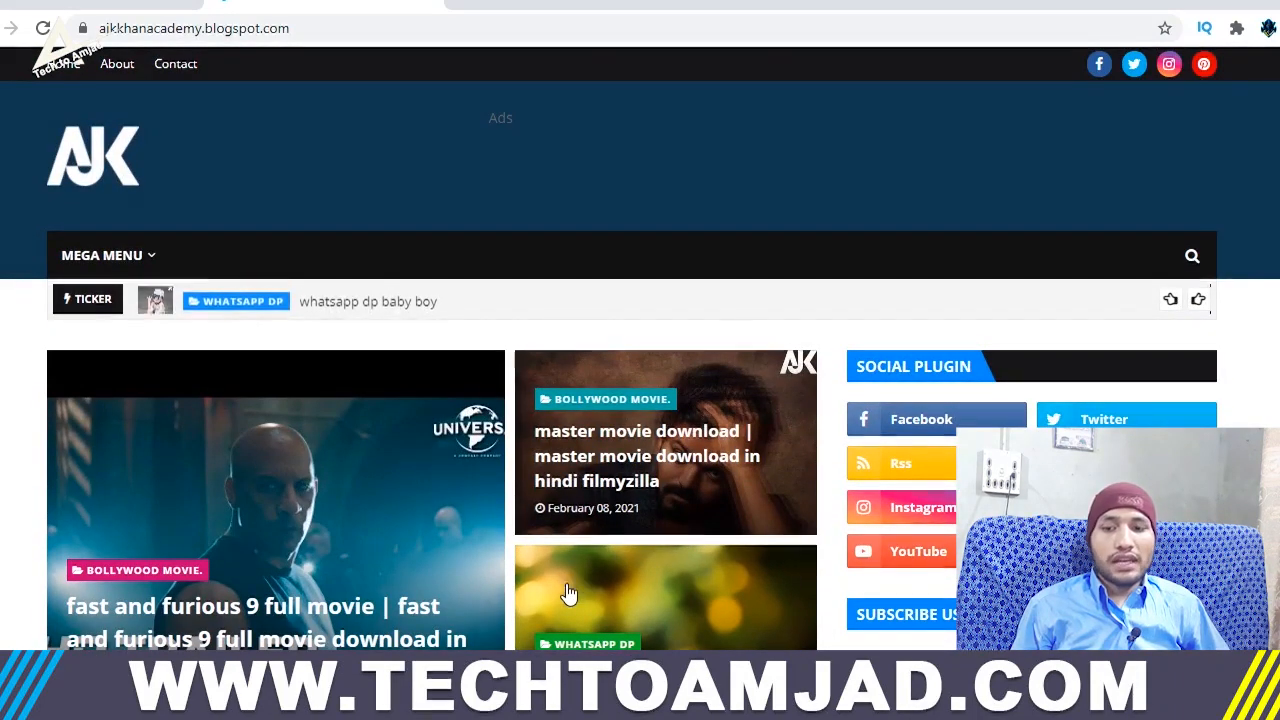
Step: Return to the blog's layout and open the main menu's Link List gadget for editing
{"action": "left_click", "coordinate": [55, 5]}
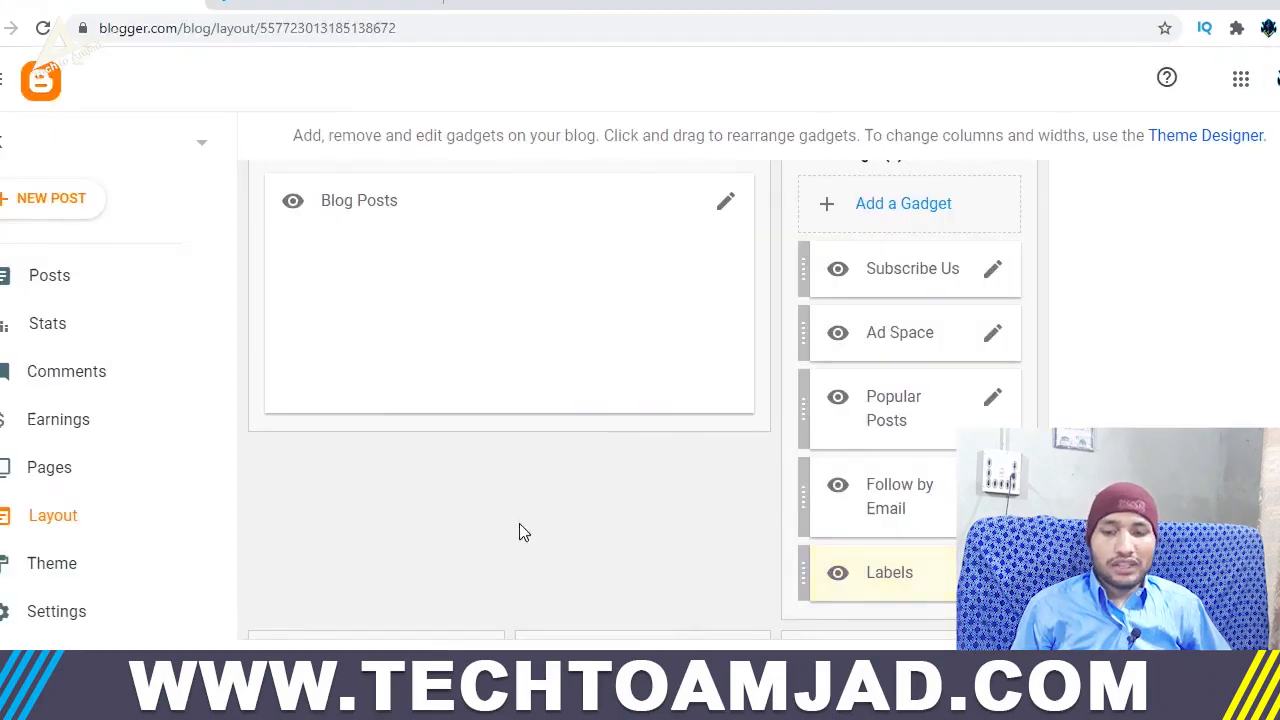
{"action": "scroll", "coordinate": [515, 530], "scroll_direction": "up", "scroll_amount": 4}
{"action": "scroll", "coordinate": [517, 532], "scroll_direction": "up", "scroll_amount": 2}
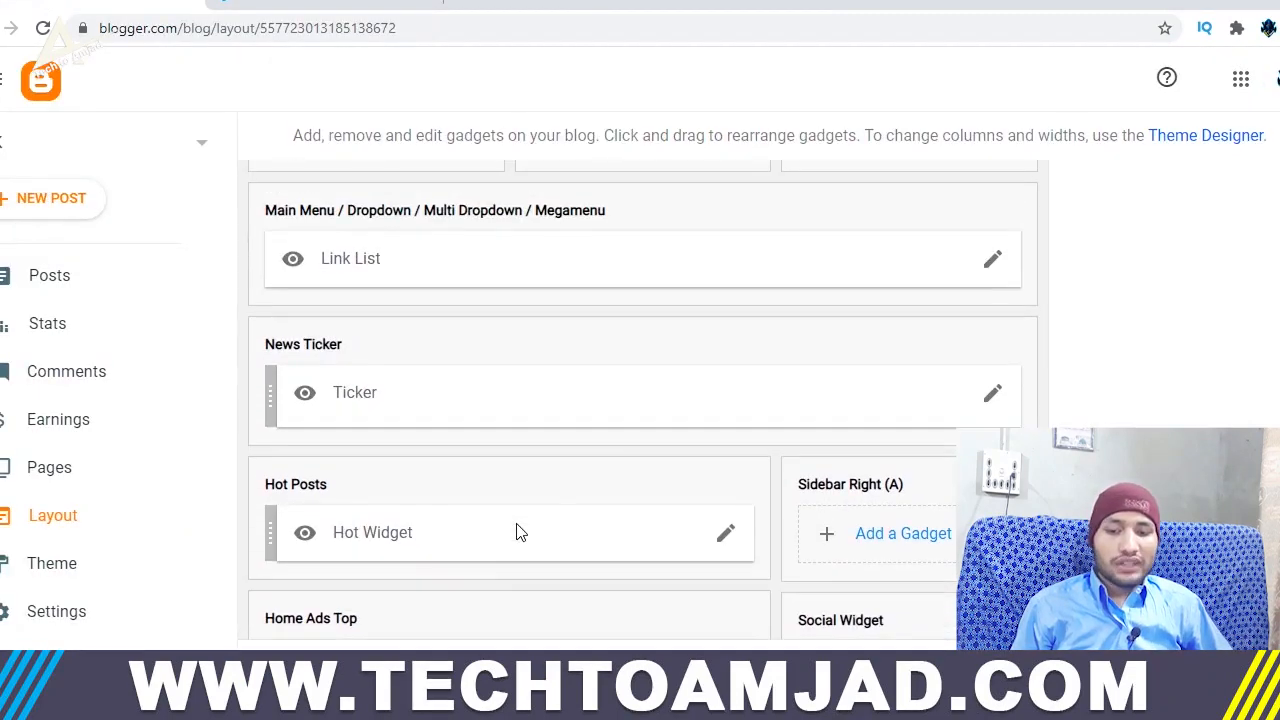
{"action": "scroll", "coordinate": [632, 513], "scroll_direction": "down", "scroll_amount": 1}
{"action": "scroll", "coordinate": [631, 506], "scroll_direction": "up", "scroll_amount": 2}
{"action": "left_click", "coordinate": [992, 359]}
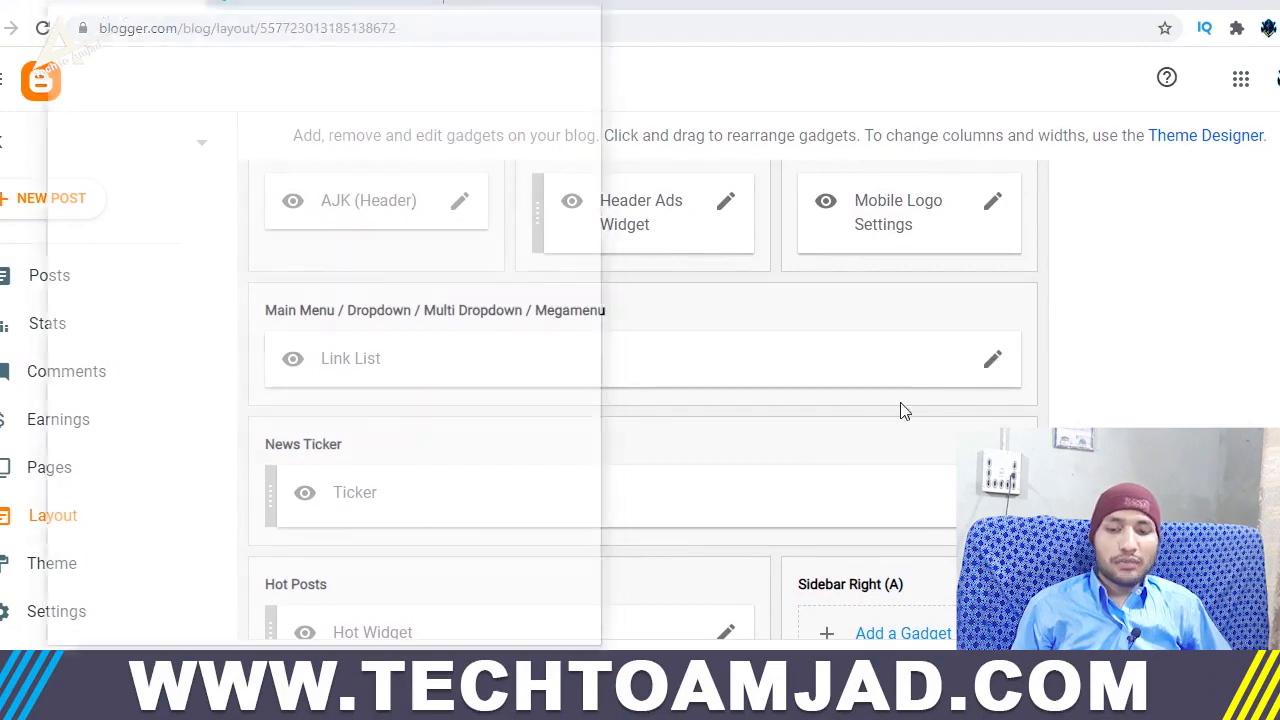
Step: Add a trial link named EFREG to the Link List, delete it again, and close the gadget without saving
{"action": "left_click_drag", "start_coordinate": [344, 279], "coordinate": [171, 290]}
{"action": "left_click", "coordinate": [287, 431]}
{"action": "type", "text": "EFREG"}
{"action": "key", "text": "Tab"}
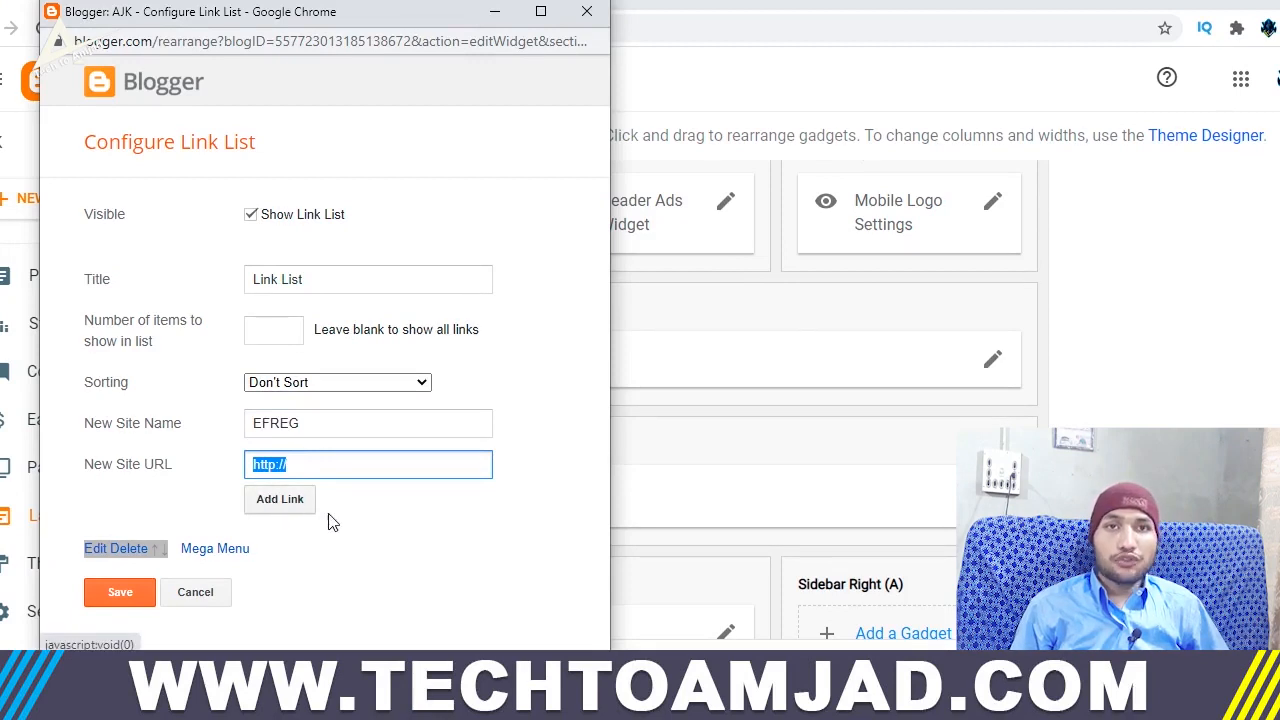
{"action": "left_click", "coordinate": [279, 499]}
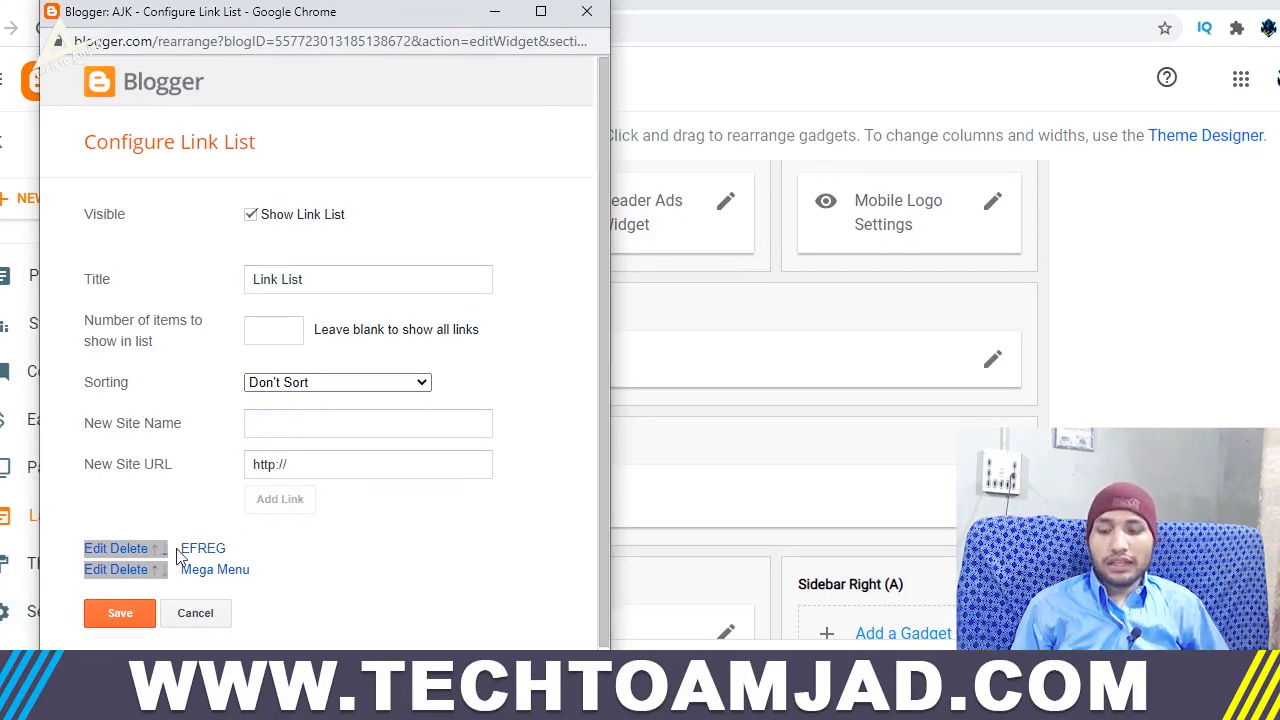
{"action": "left_click", "coordinate": [135, 548]}
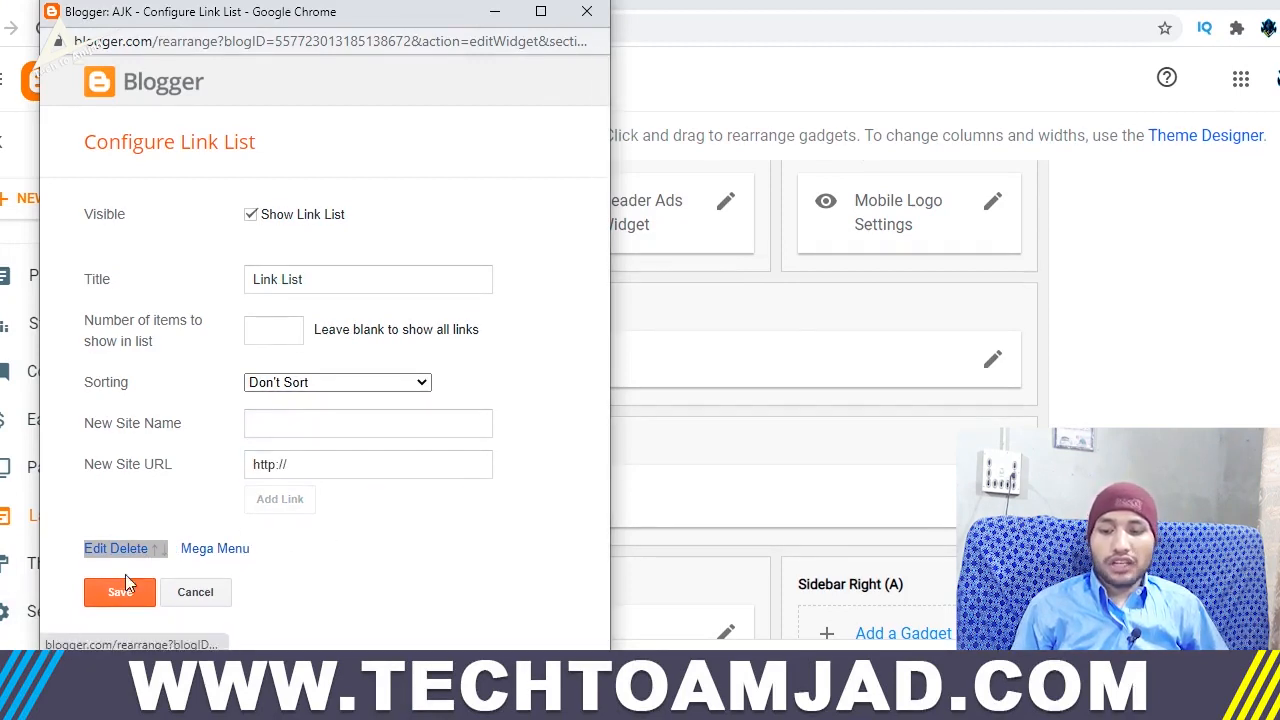
{"action": "left_click", "coordinate": [196, 592]}
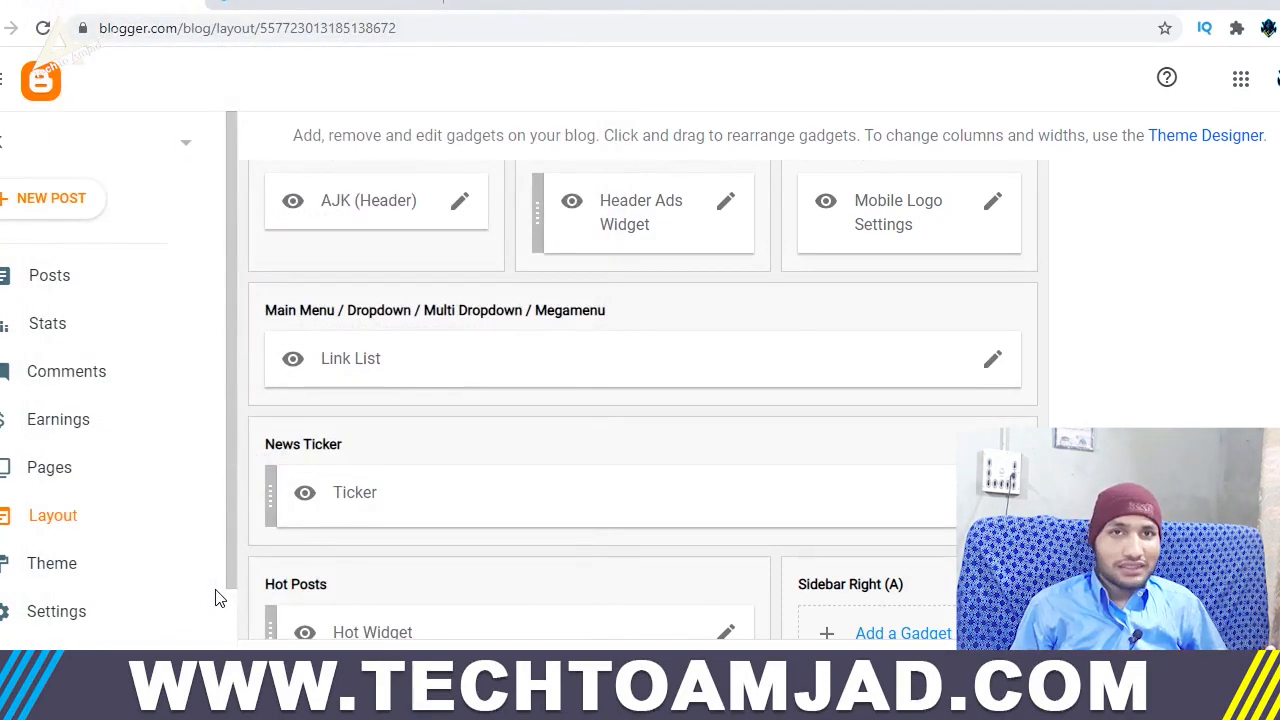